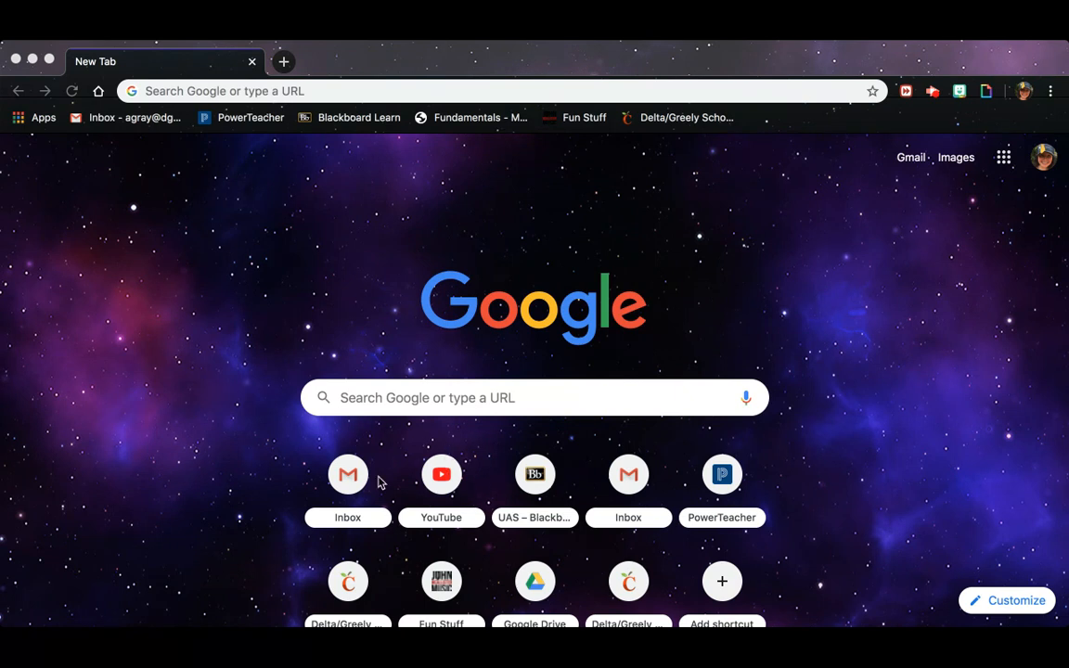
Open YouTube from the list of Google apps on the new tab page
scroll(413, 448, down, 2)
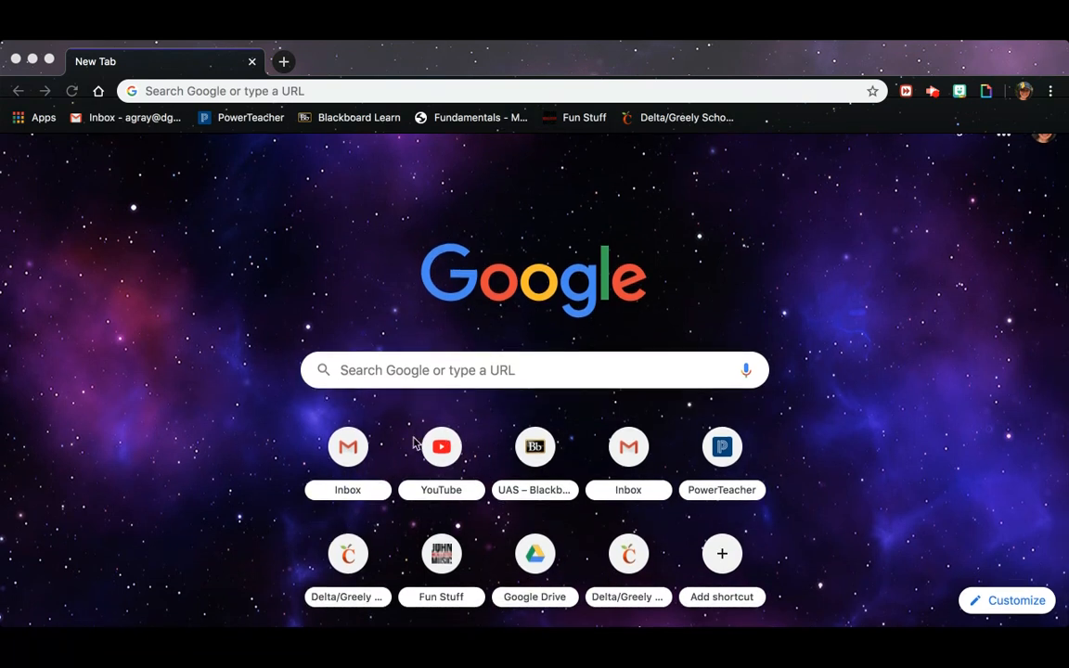
scroll(442, 421, up, 2)
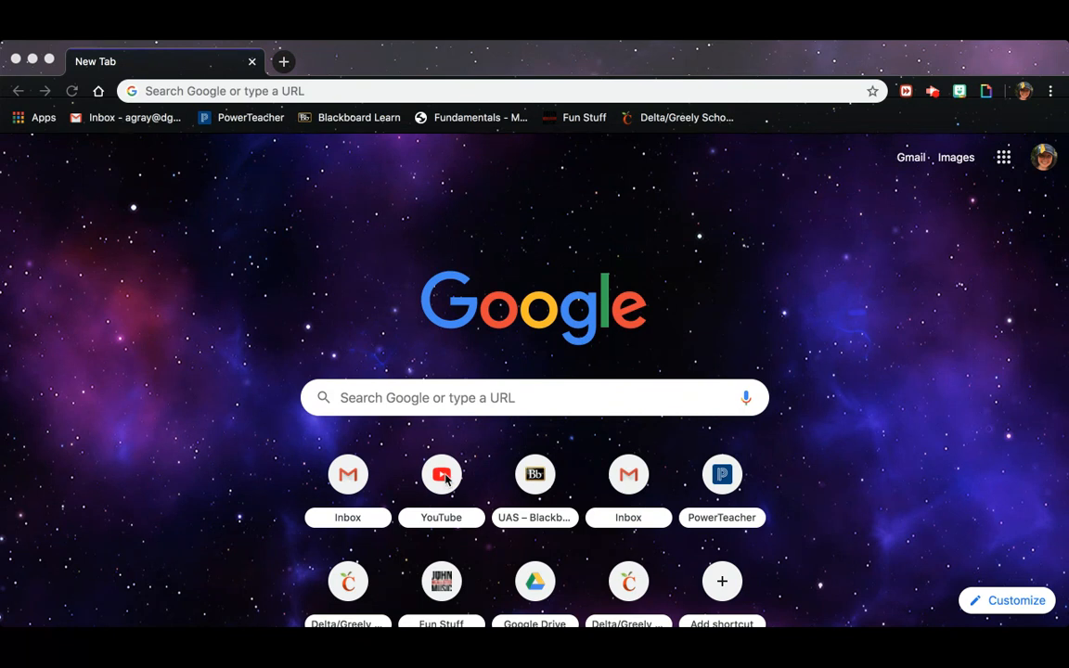
click(1005, 158)
click(1006, 158)
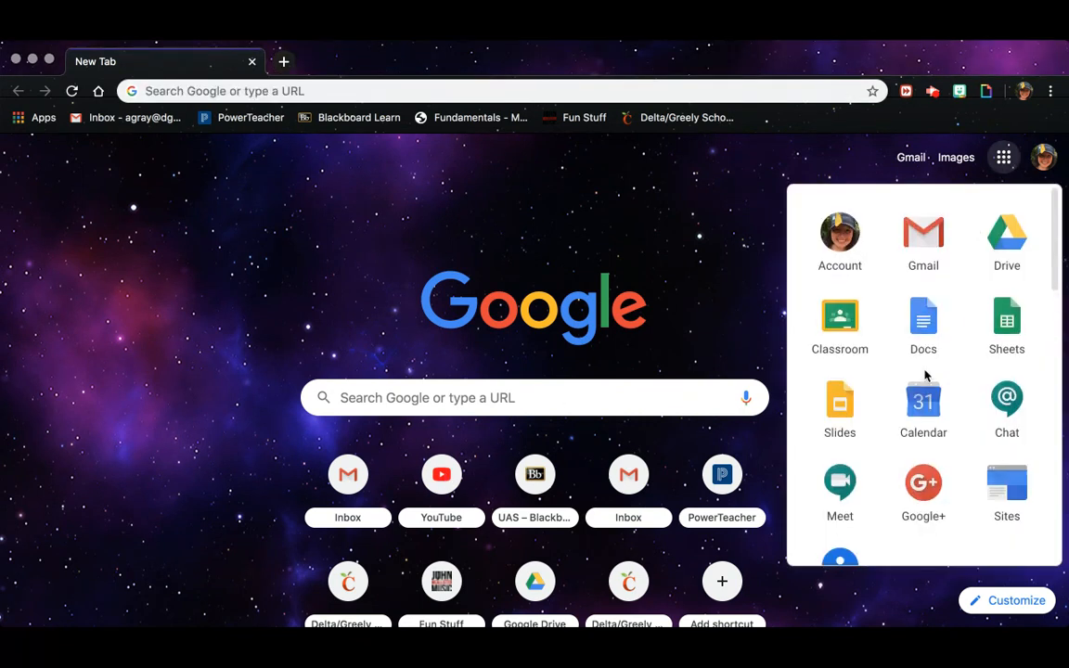
scroll(926, 377, down, 3)
scroll(925, 375, down, 3)
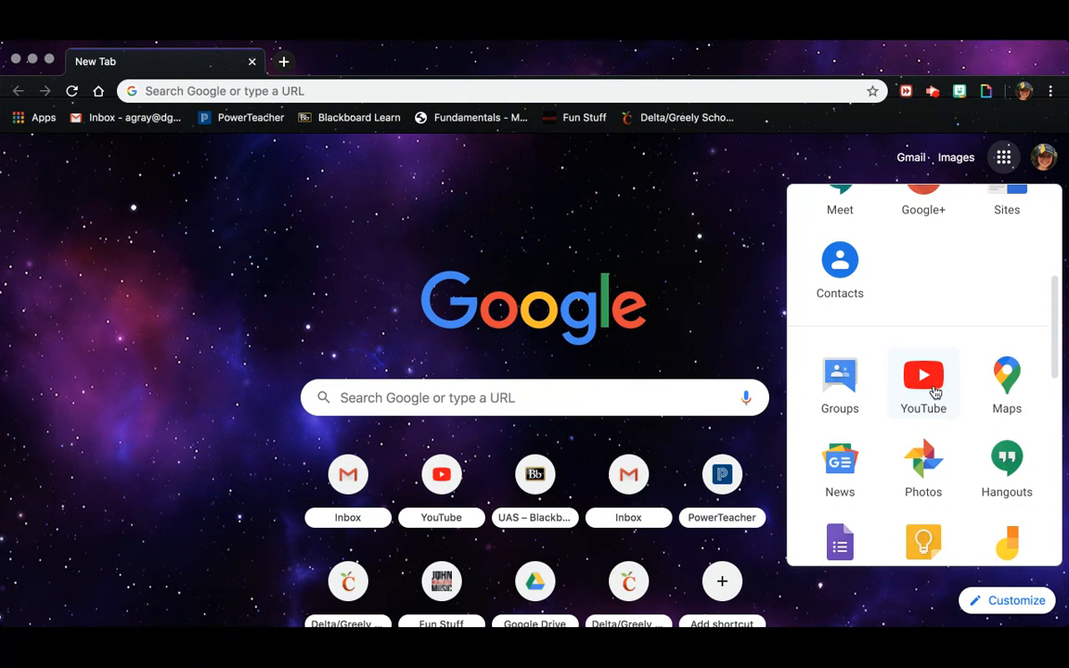
click(933, 389)
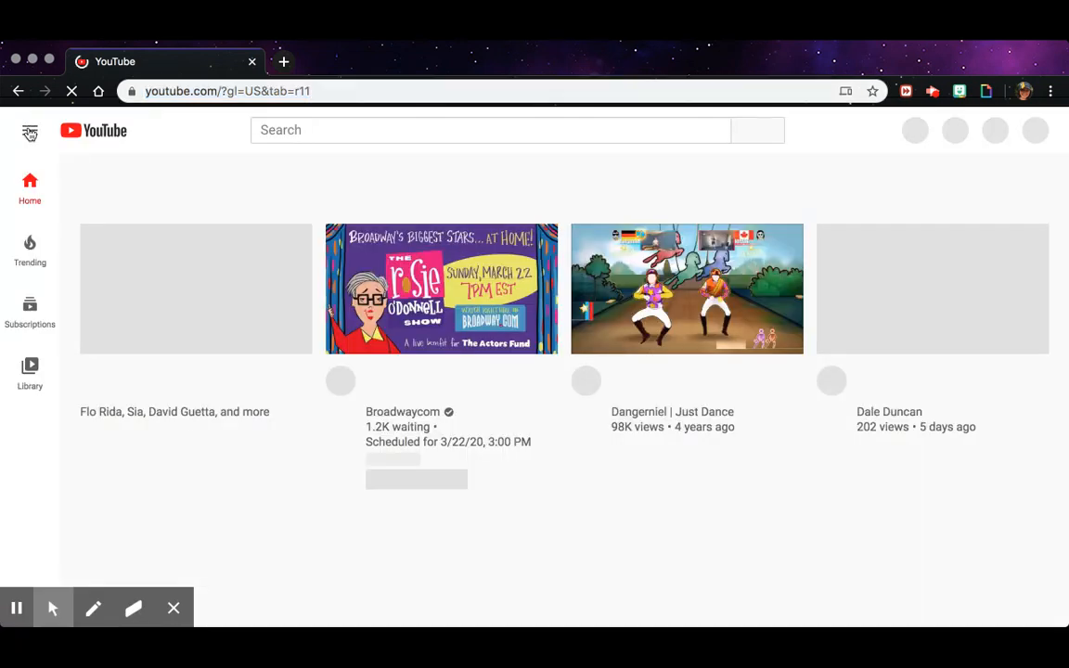
Open the YouTube navigation guide and expand it to show all of the account's playlists
click(29, 131)
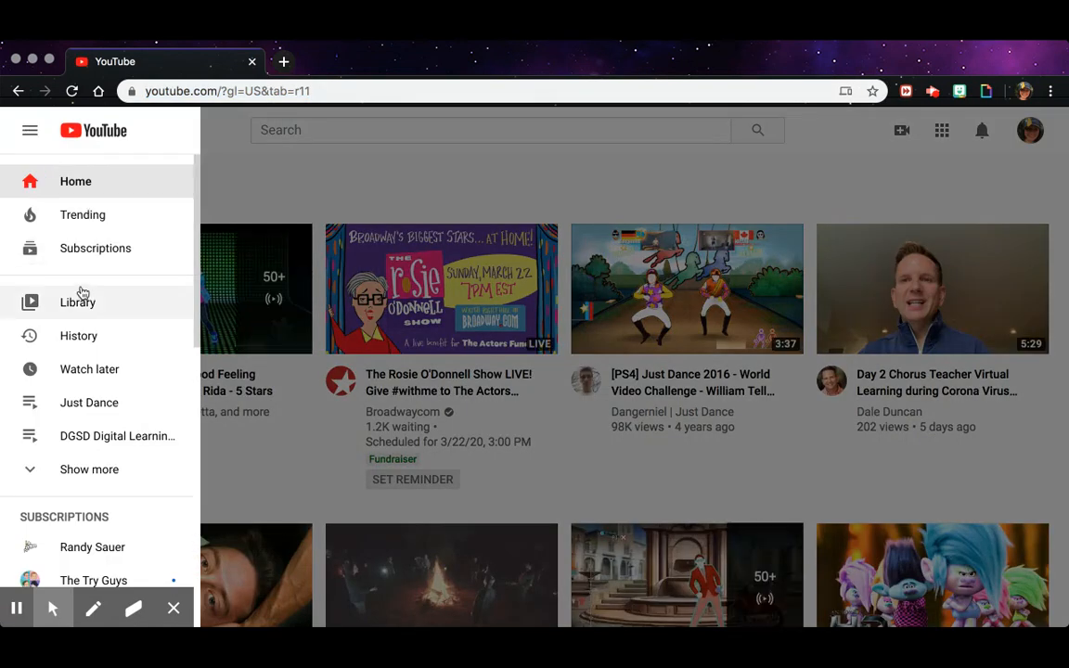
scroll(82, 295, down, 2)
scroll(83, 293, up, 1)
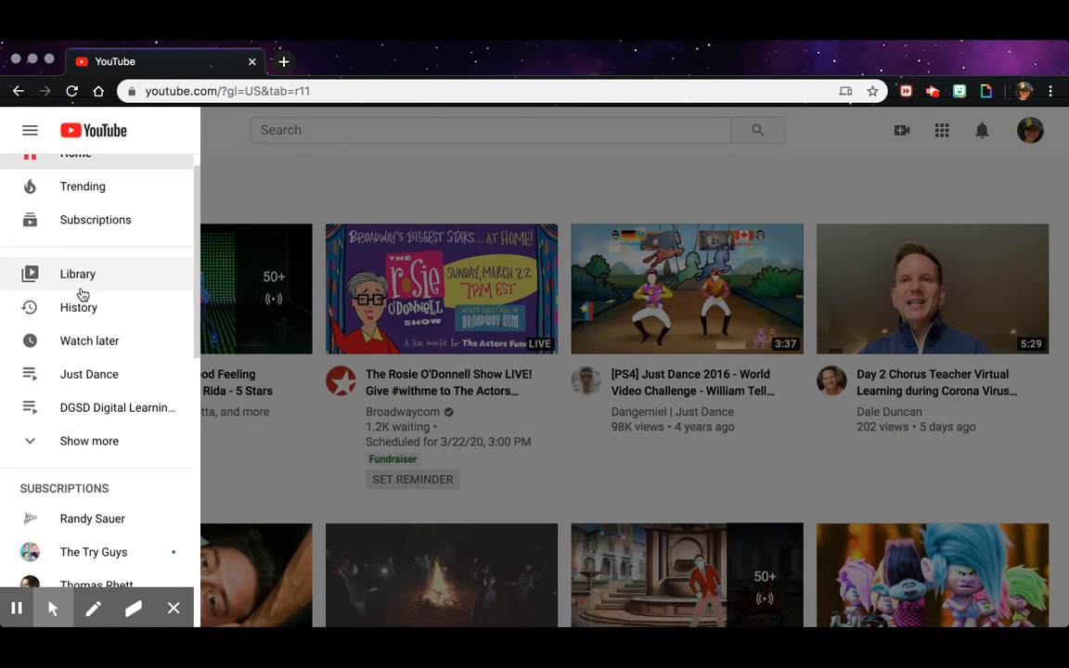
scroll(84, 331, up, 1)
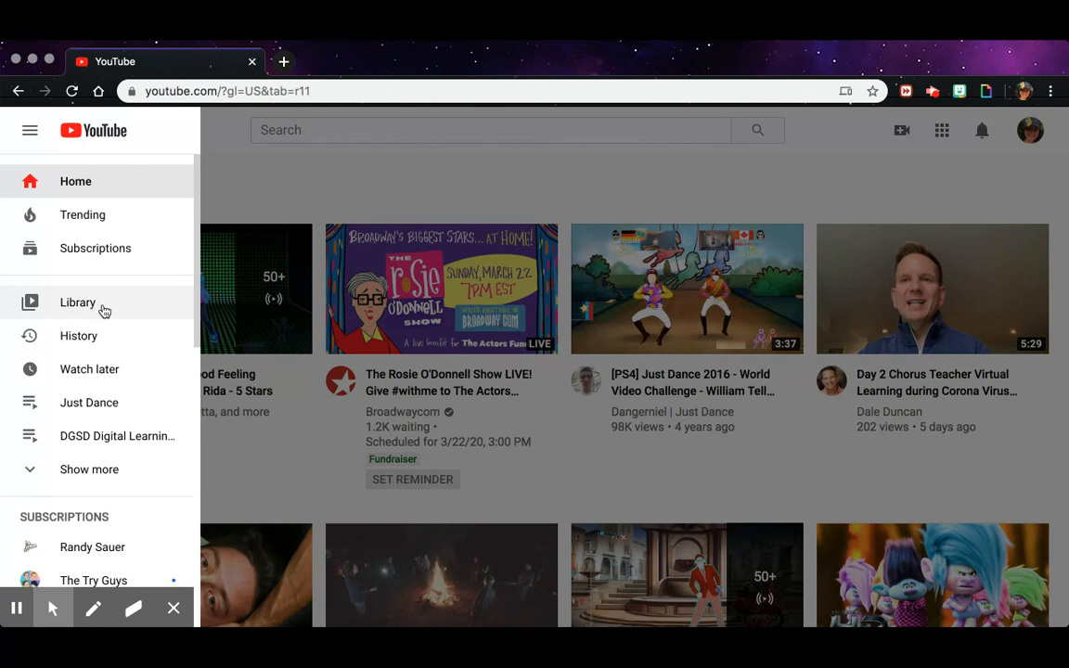
scroll(102, 310, down, 3)
click(100, 396)
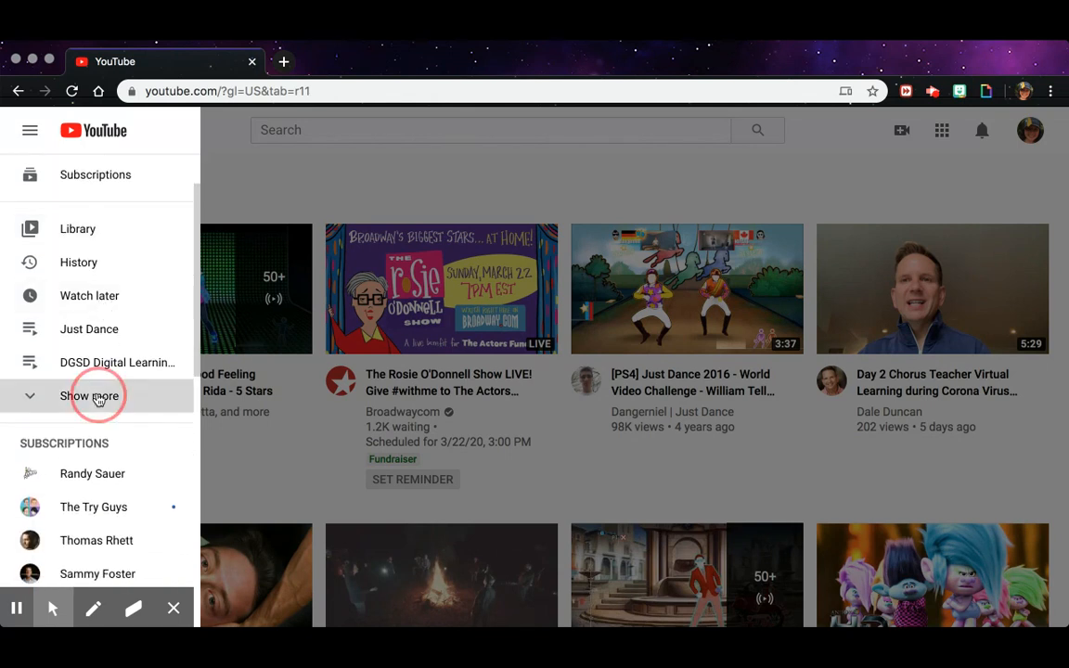
Look through the expanded playlists and open the DES Instrument Try Out Day playlist
scroll(113, 361, down, 3)
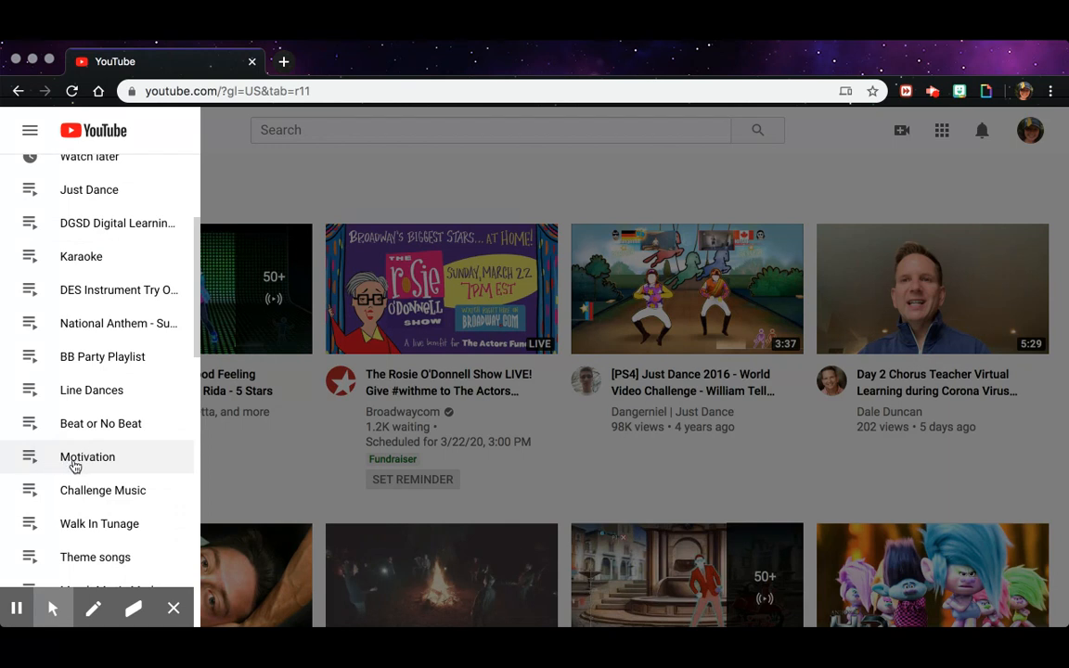
scroll(88, 461, down, 1)
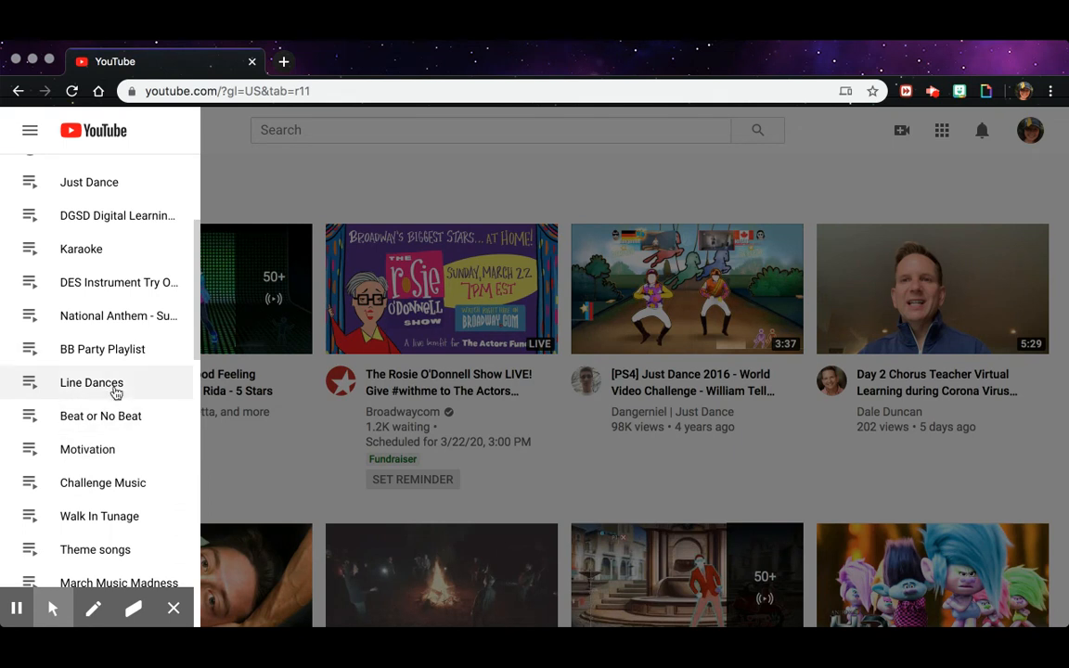
scroll(114, 389, up, 3)
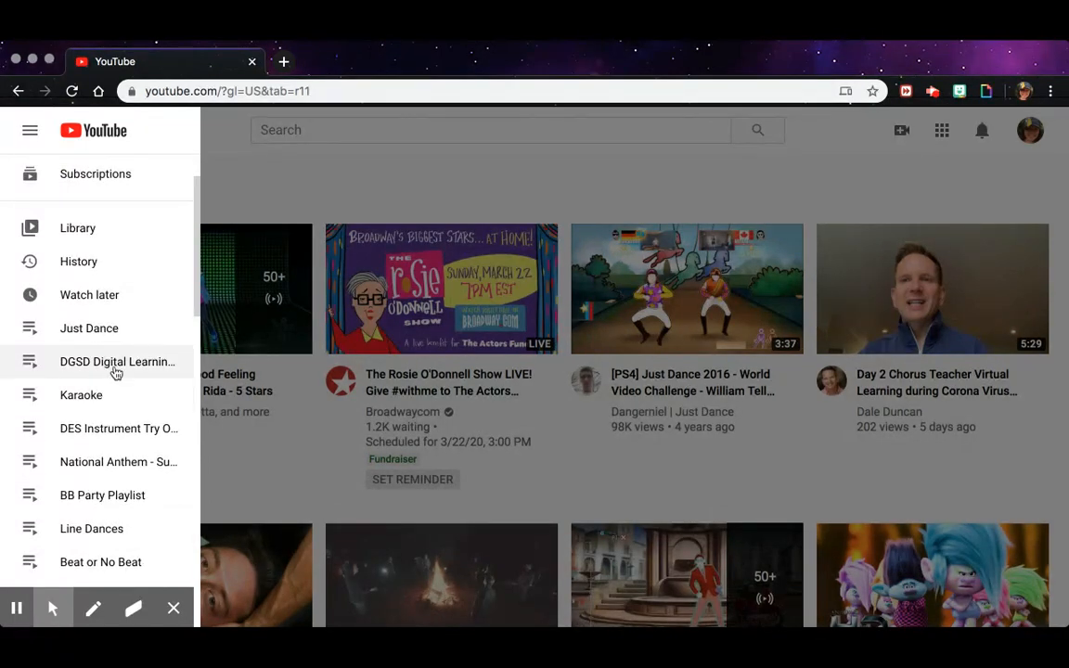
scroll(116, 371, up, 1)
scroll(116, 371, down, 2)
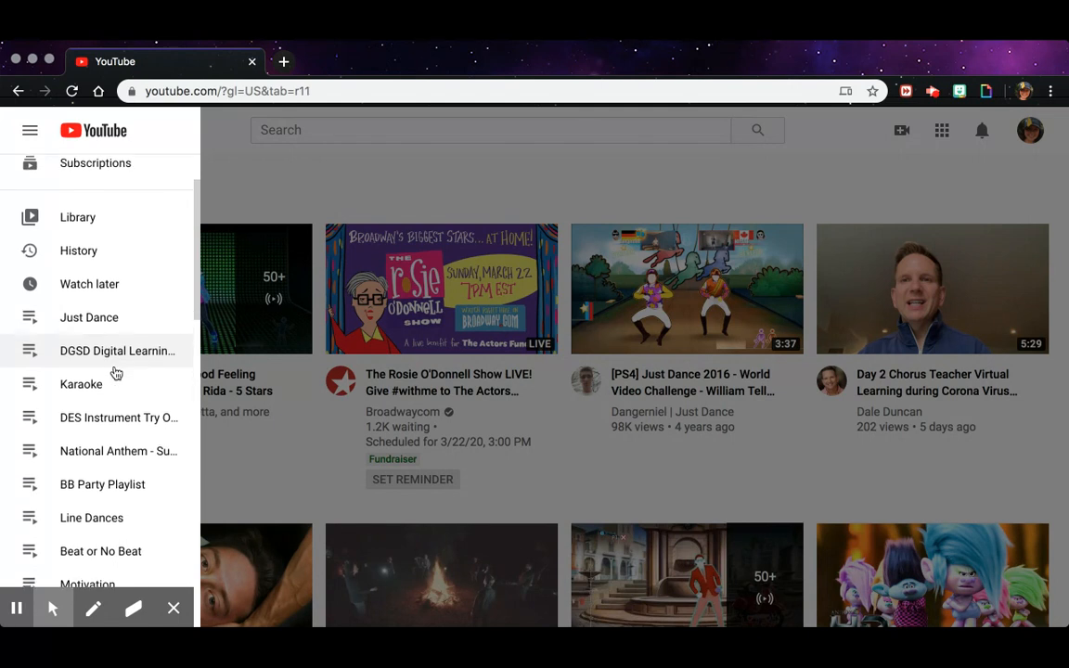
scroll(115, 372, down, 1)
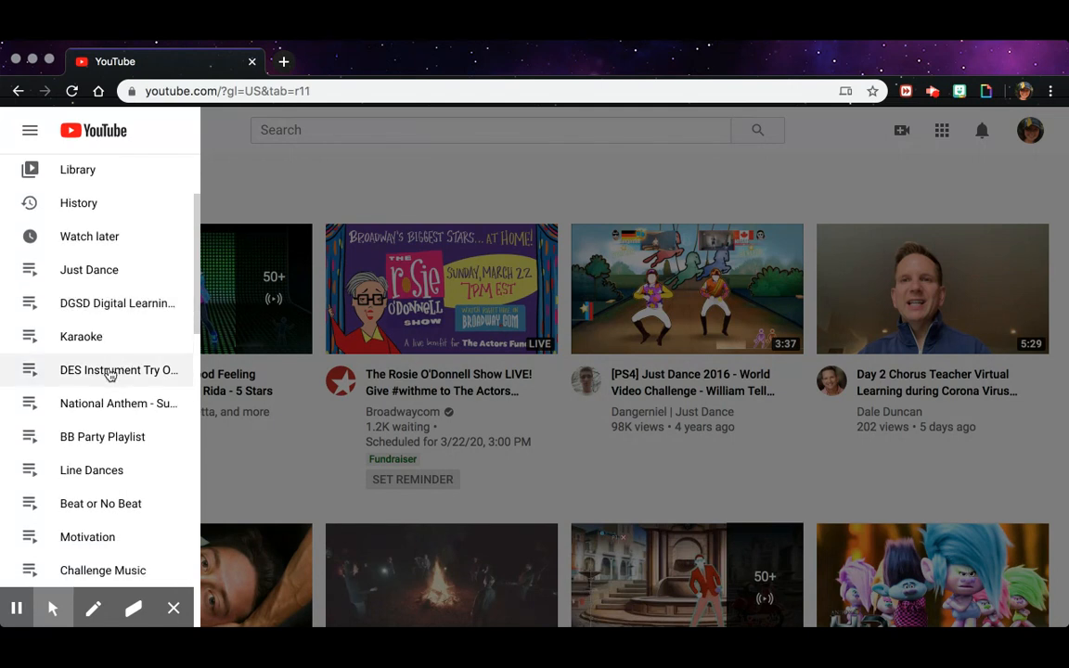
click(109, 371)
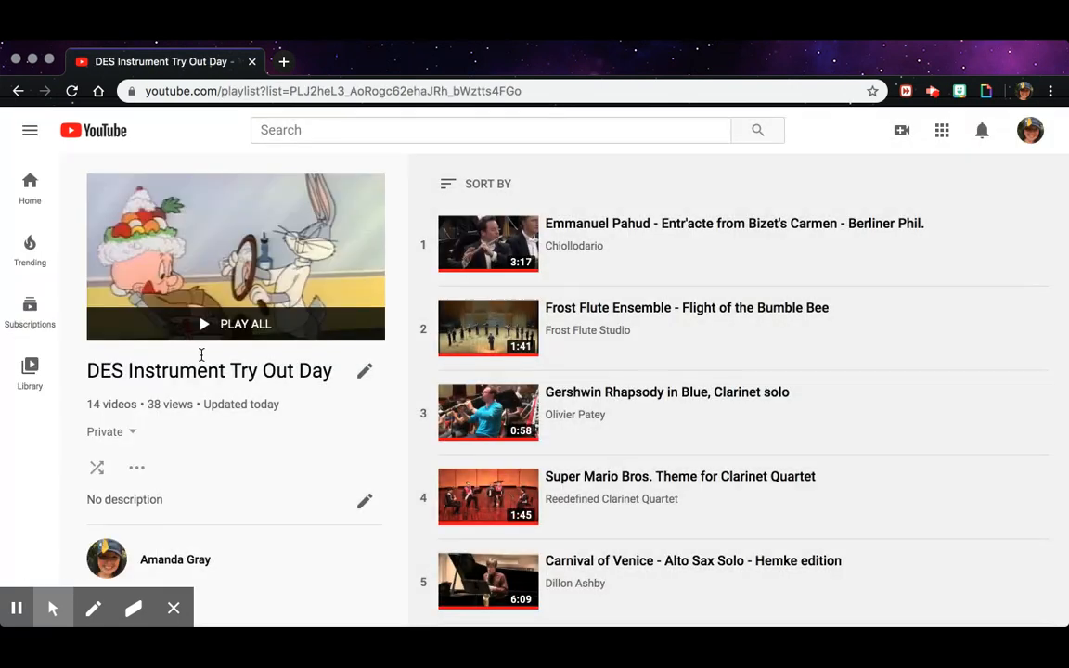
Review the videos in the instrument try-out playlist and open the Karaoke playlist
scroll(680, 324, down, 2)
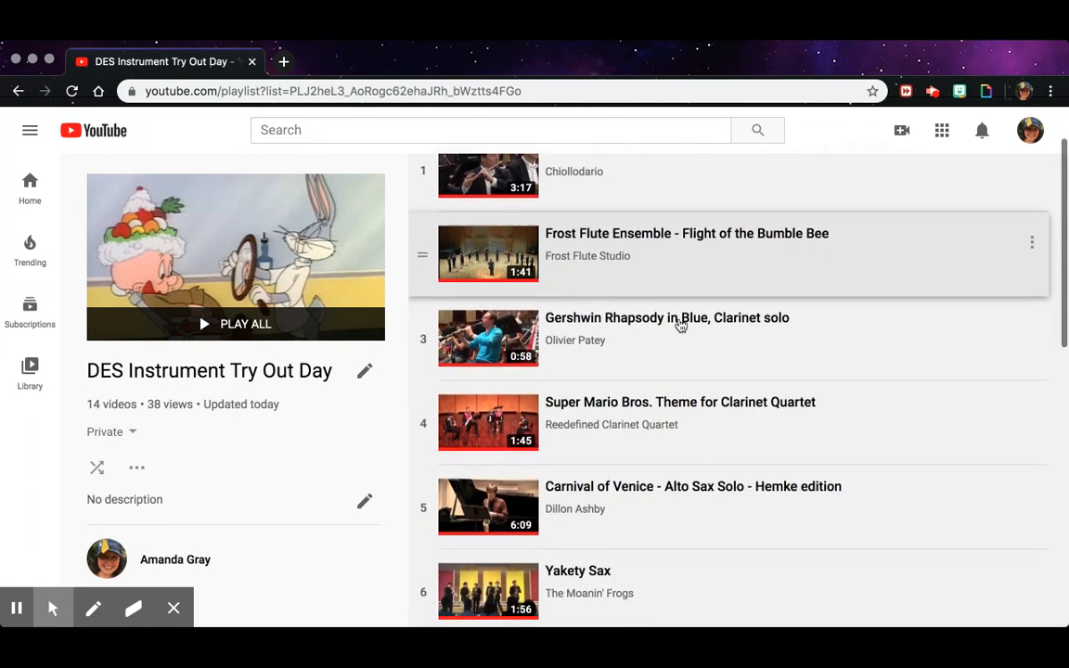
scroll(680, 324, up, 1)
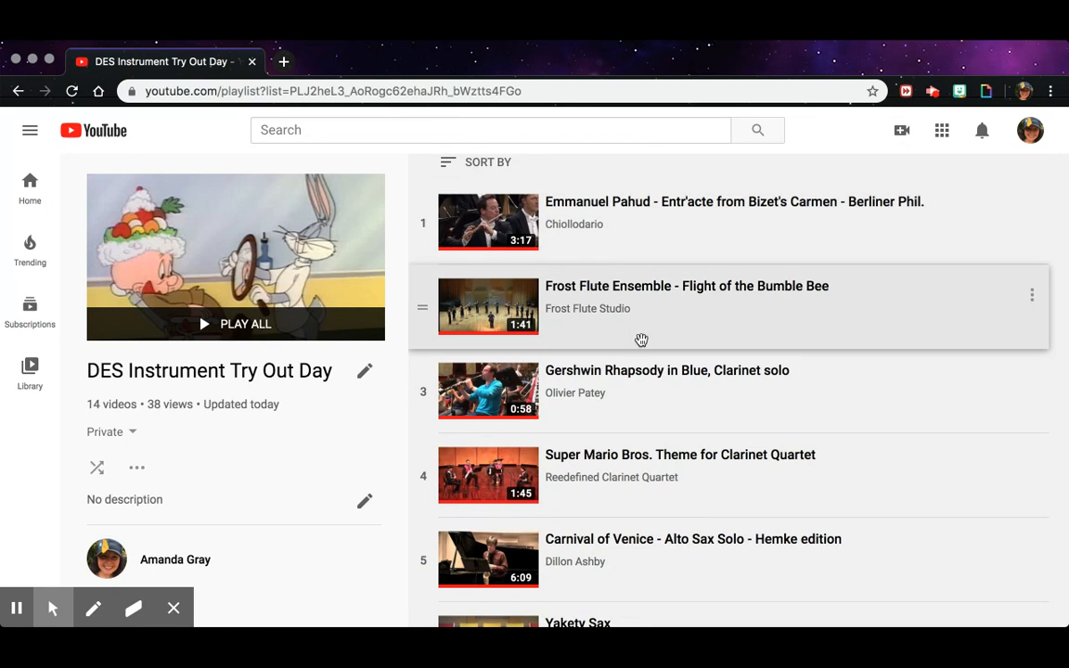
scroll(639, 341, down, 1)
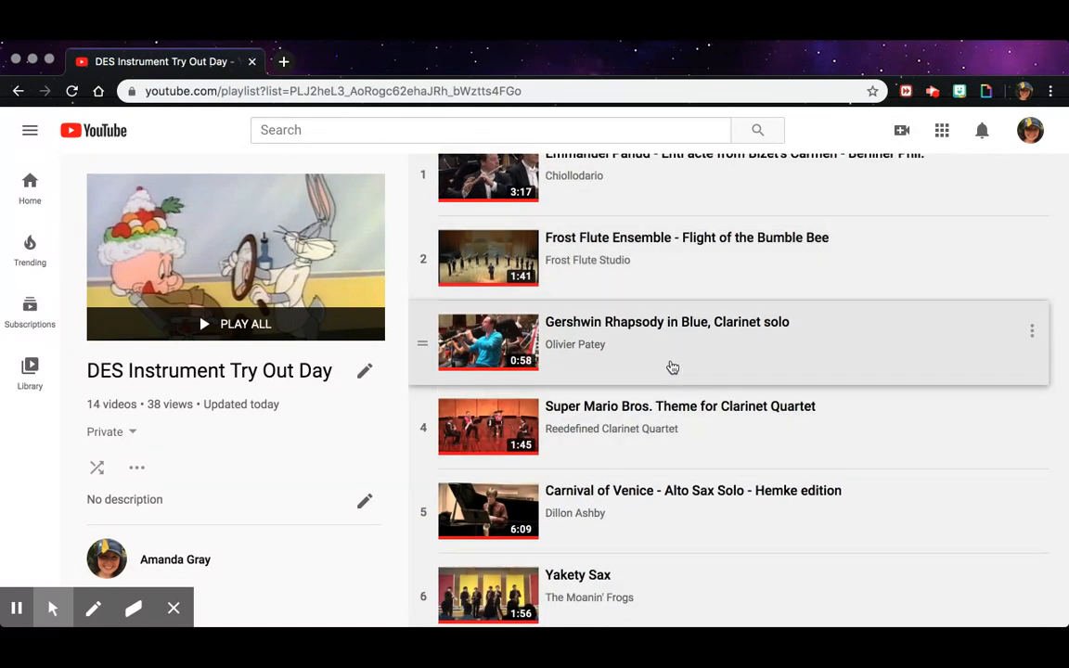
scroll(620, 376, up, 2)
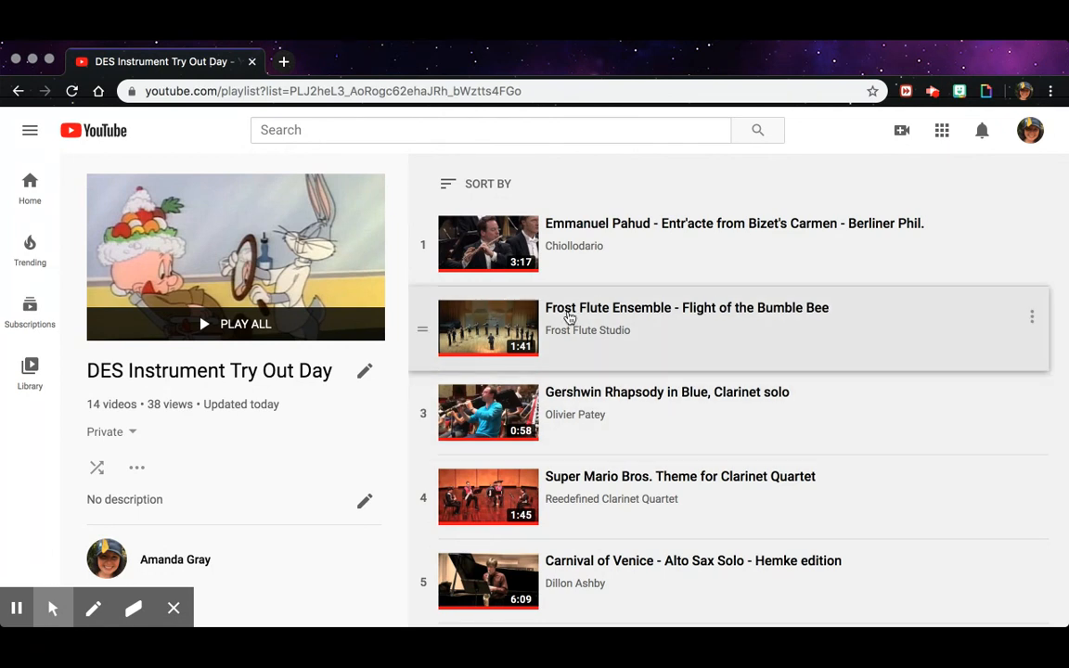
click(30, 133)
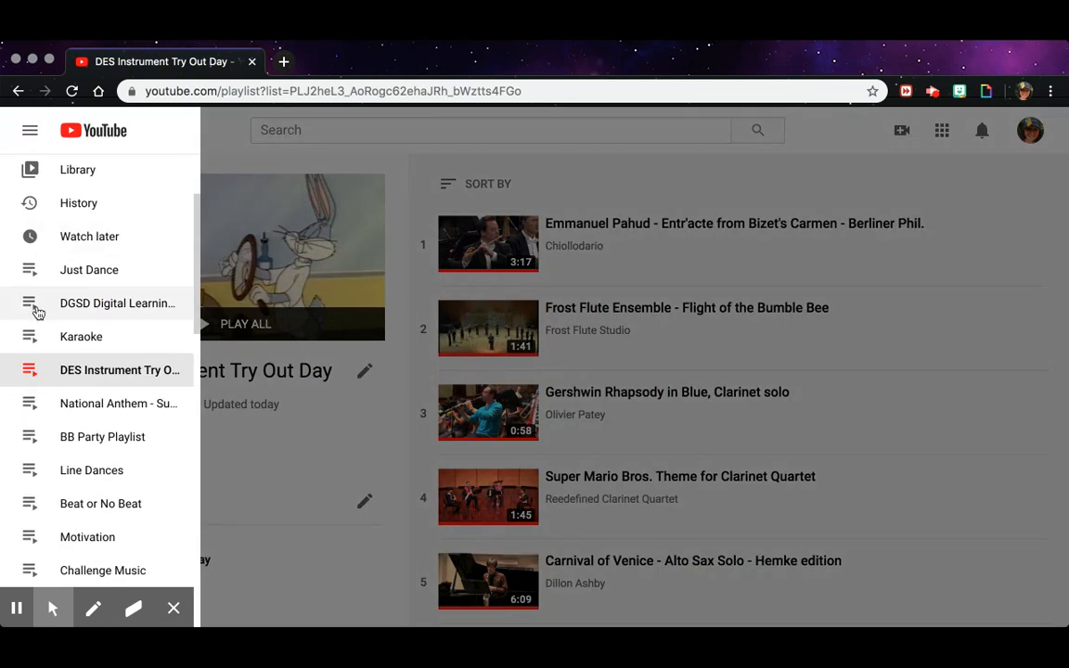
click(67, 340)
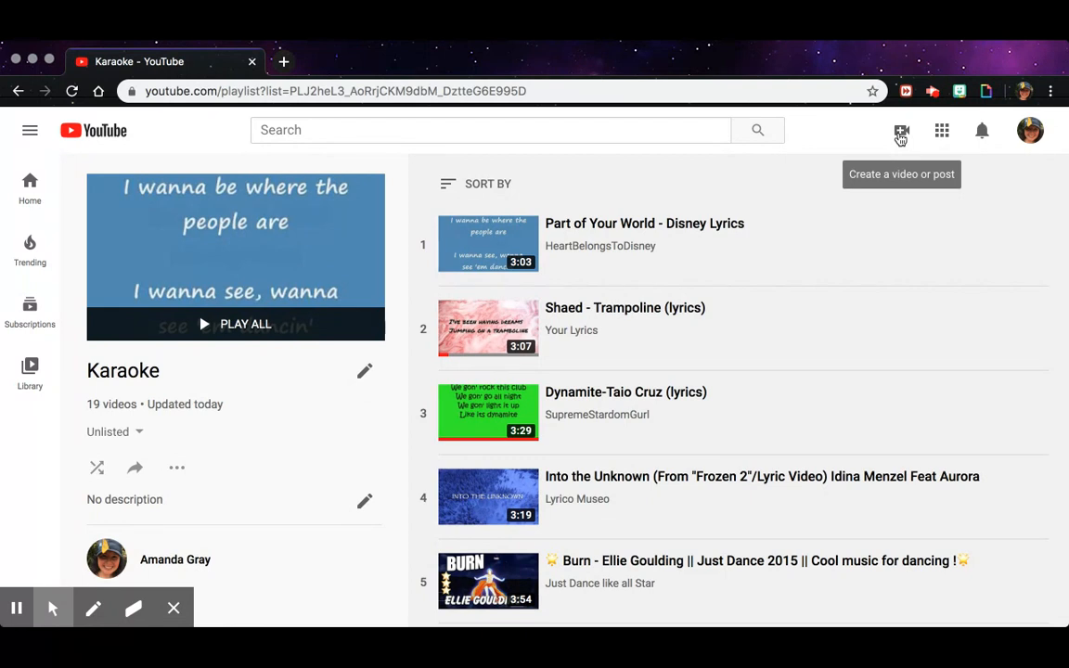
Start a new video upload and select the file Effectively Vetting Online Tools.mp4
click(900, 134)
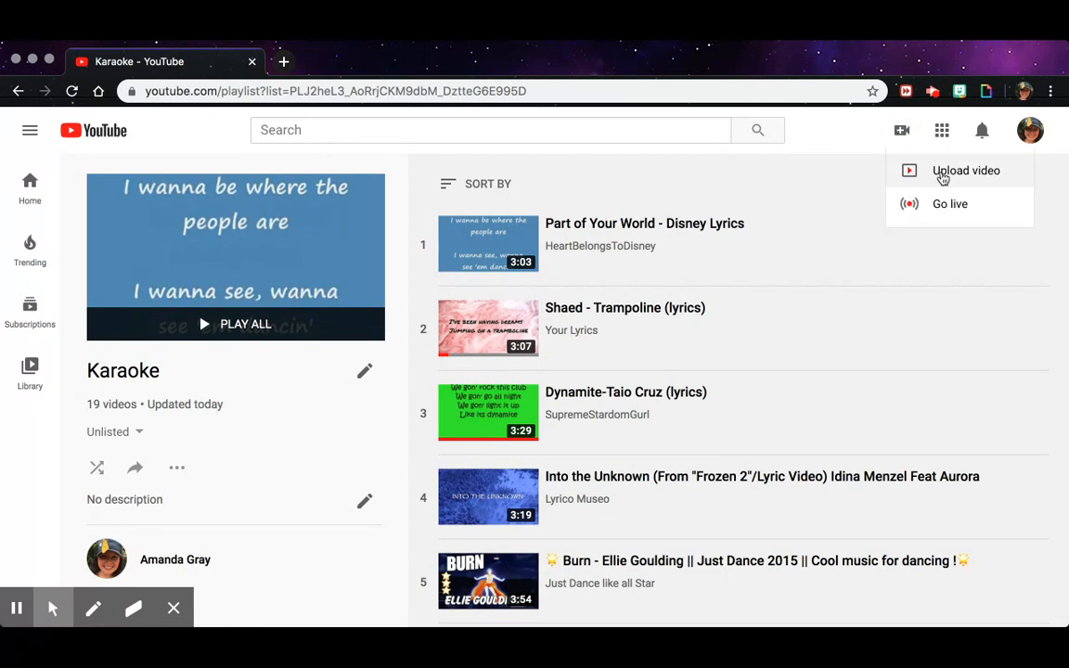
click(942, 175)
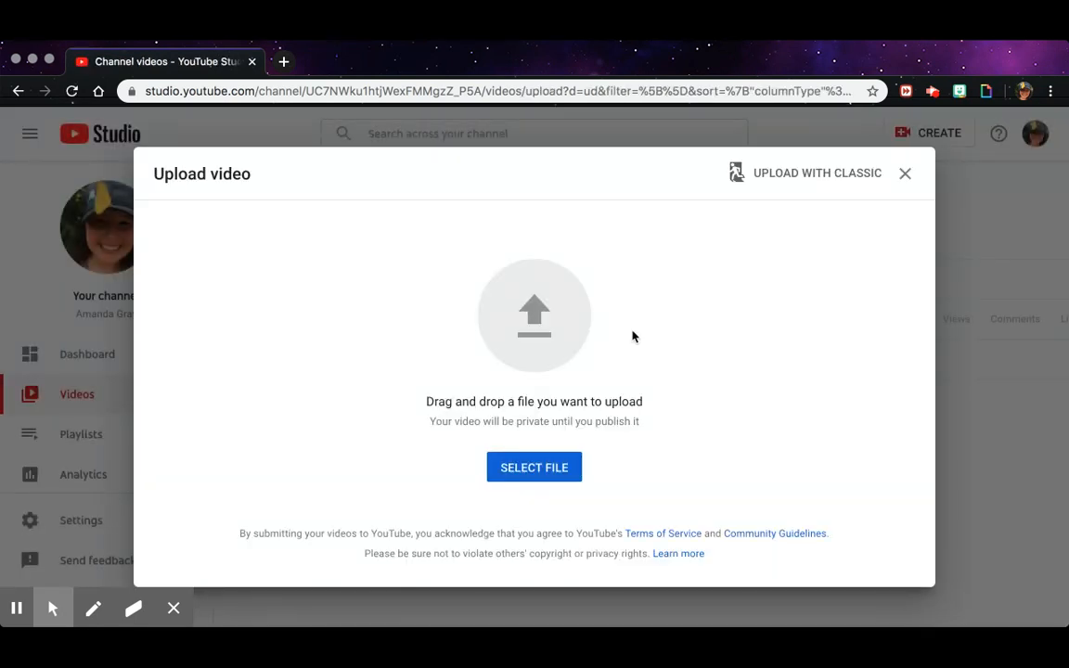
click(536, 475)
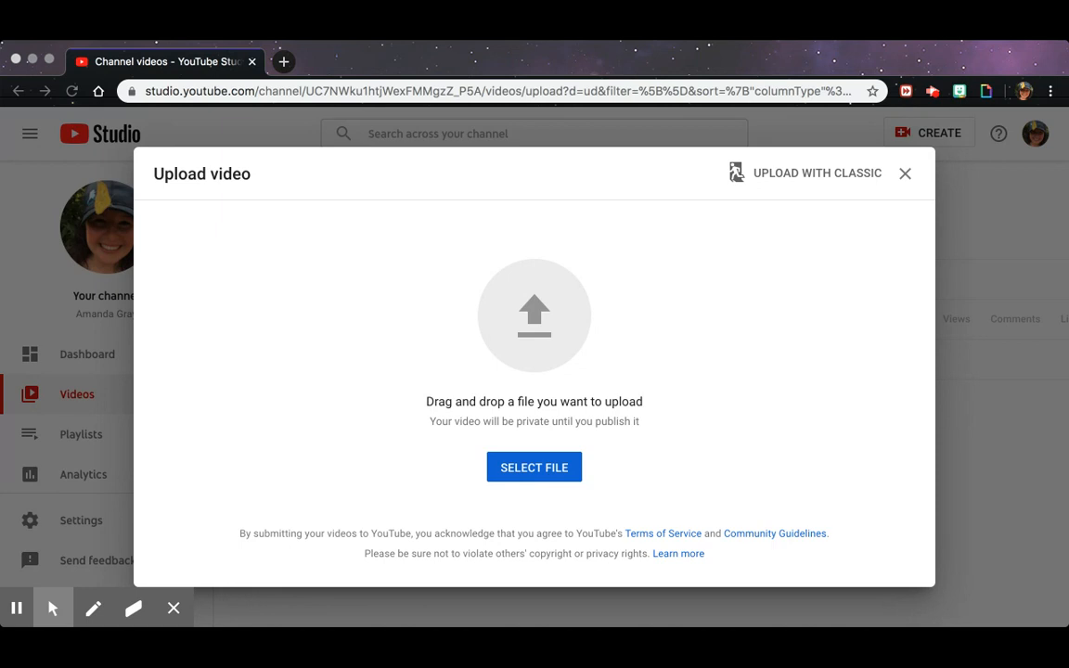
click(791, 519)
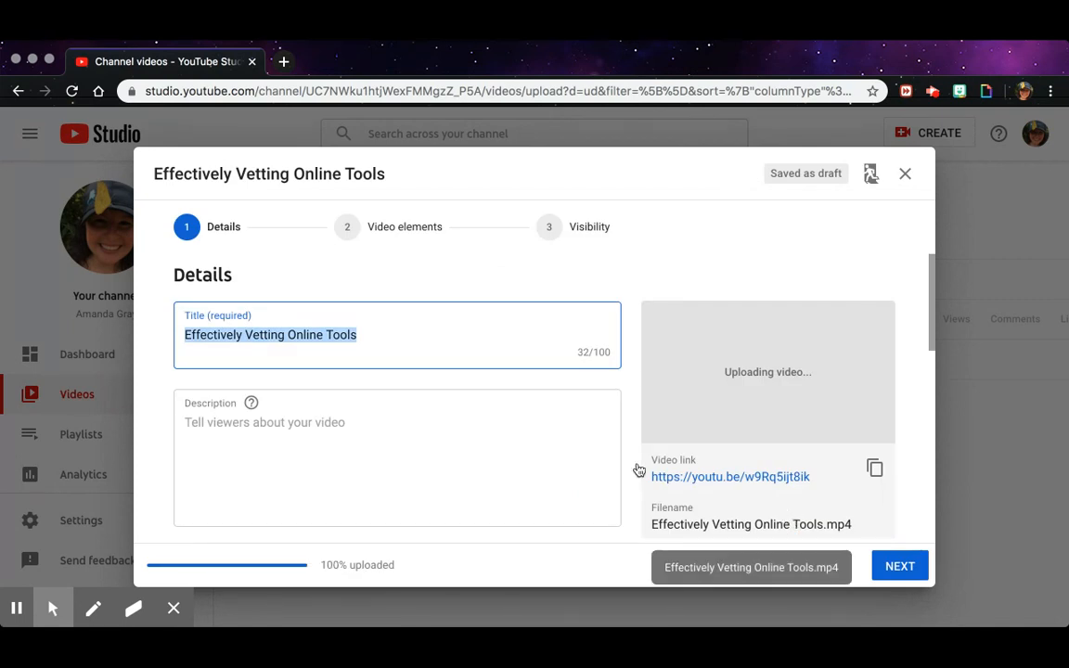
Append "Session" to the video title so it reads "Effectively Vetting Online Tools Session"
scroll(574, 438, down, 2)
scroll(574, 438, down, 4)
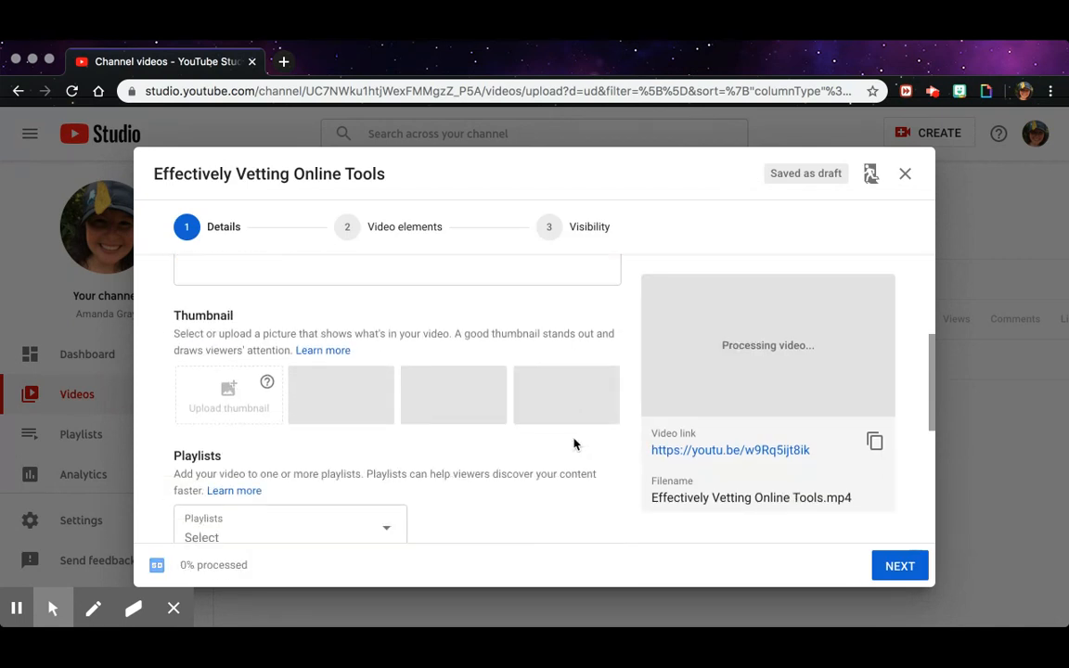
scroll(574, 438, up, 5)
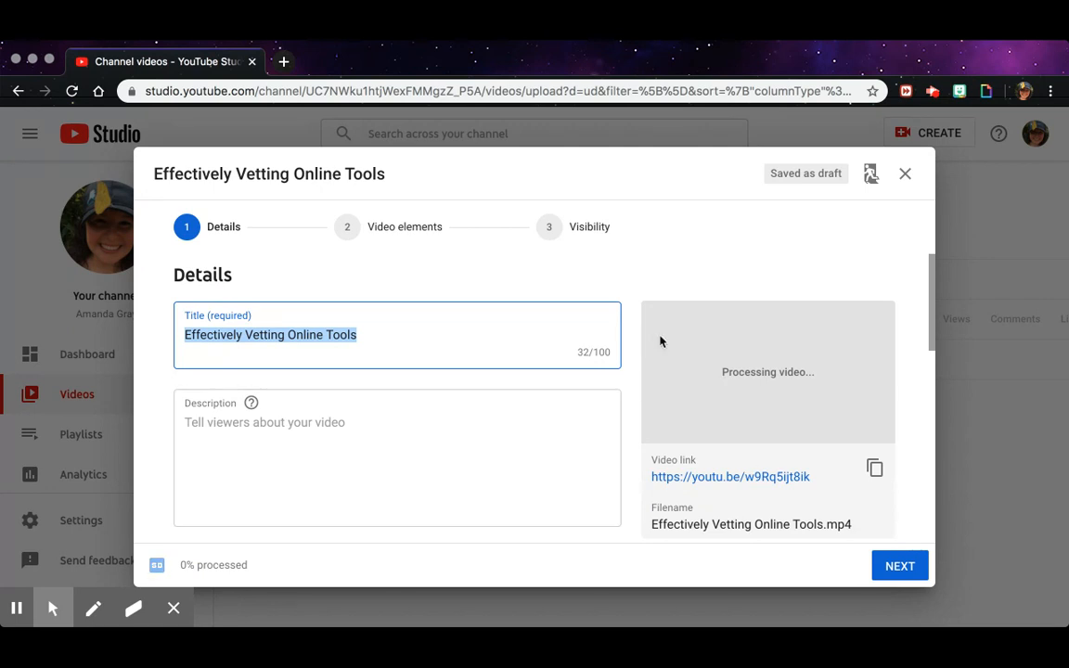
click(396, 334)
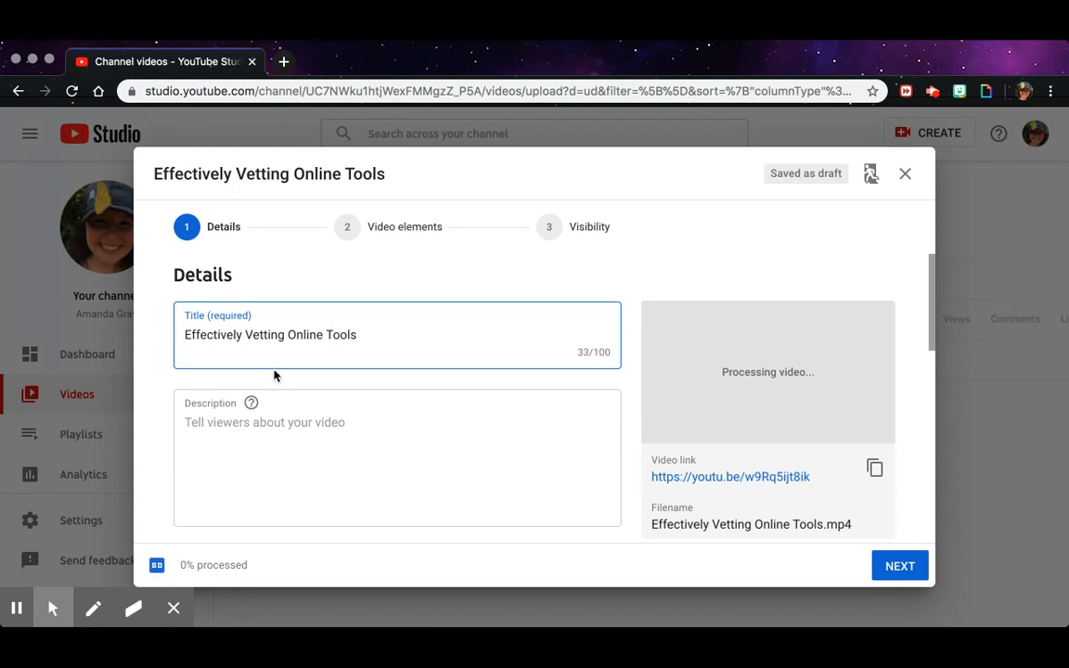
text(Session)
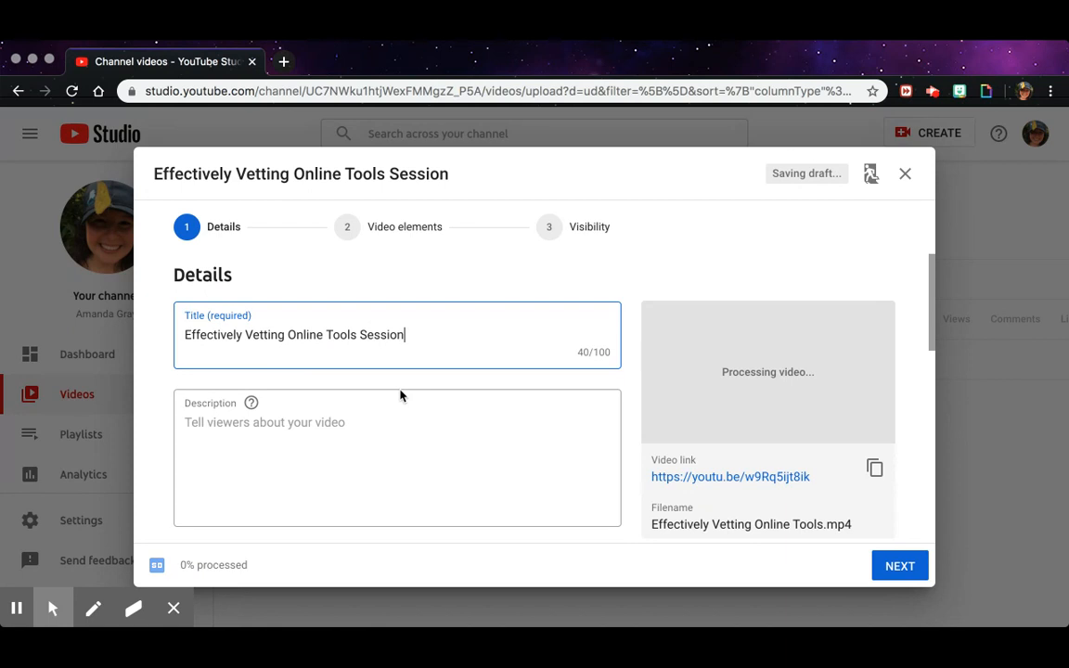
Enter the video description "In this session you will learn about how to choose online tools for your instruction!"
click(374, 425)
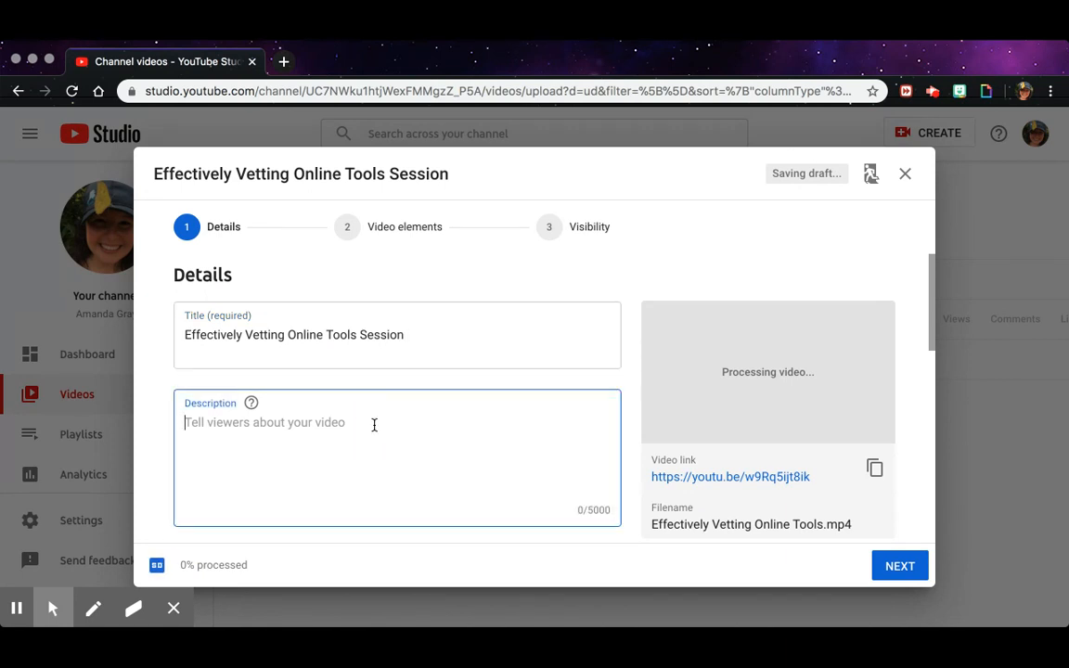
scroll(374, 425, down, 2)
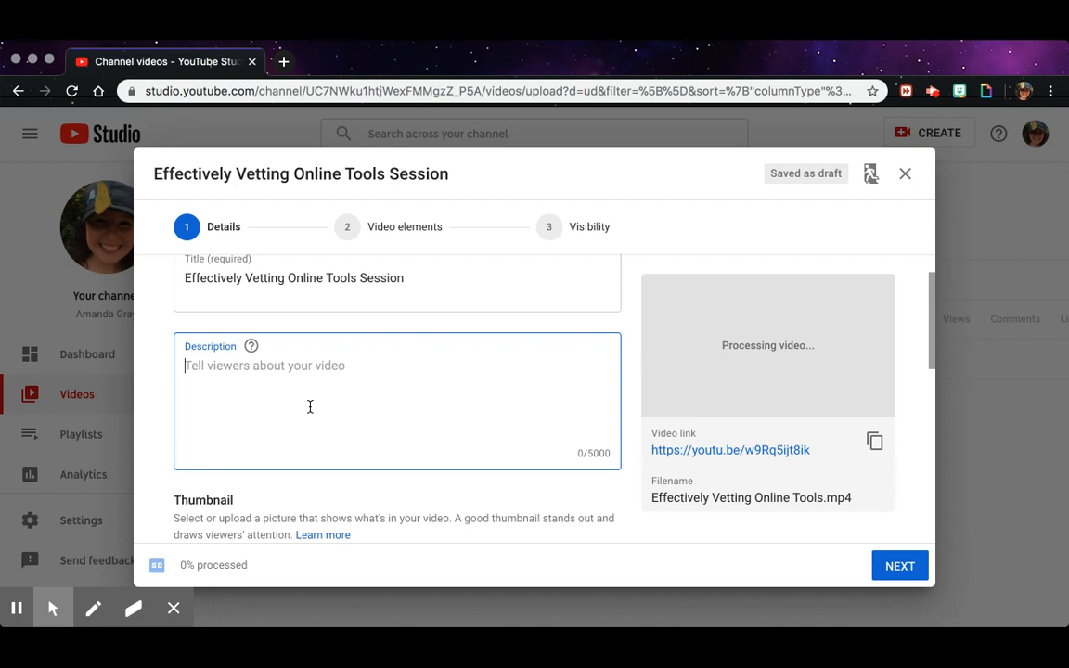
text(T)
key(BackSpace)
text(In this session you wil)
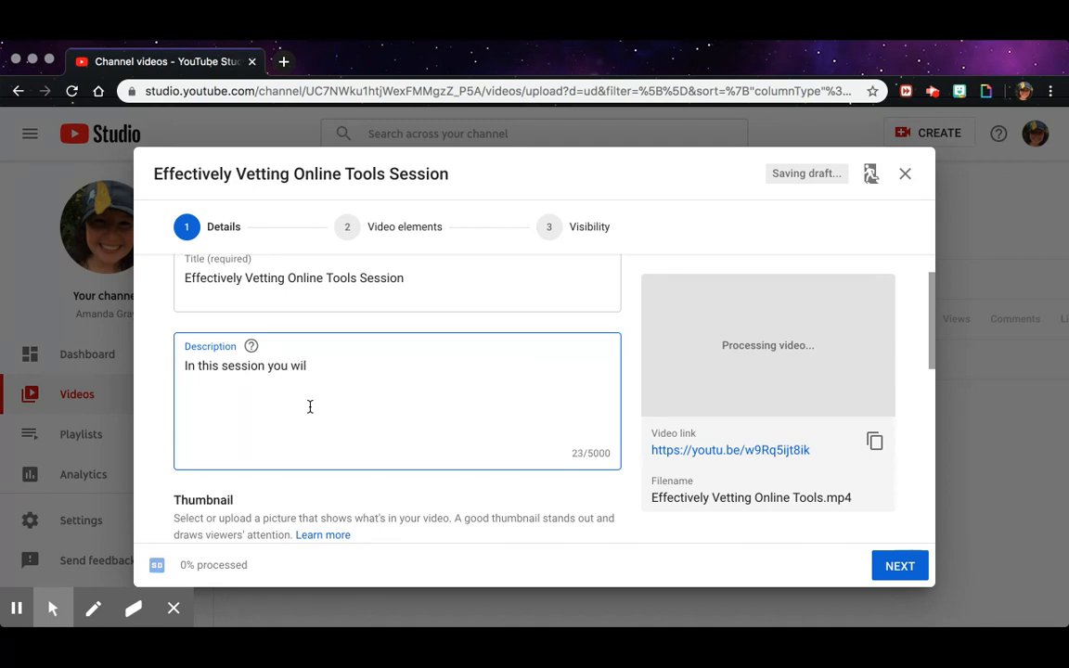
text(l learn about how to choose )
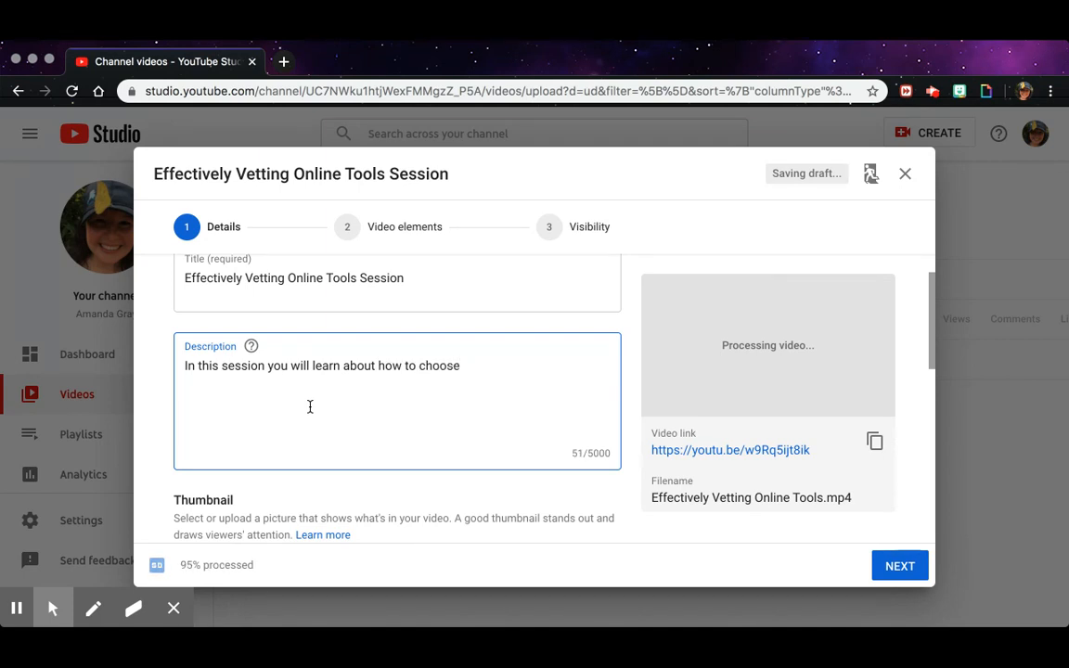
text(online tools for your ins)
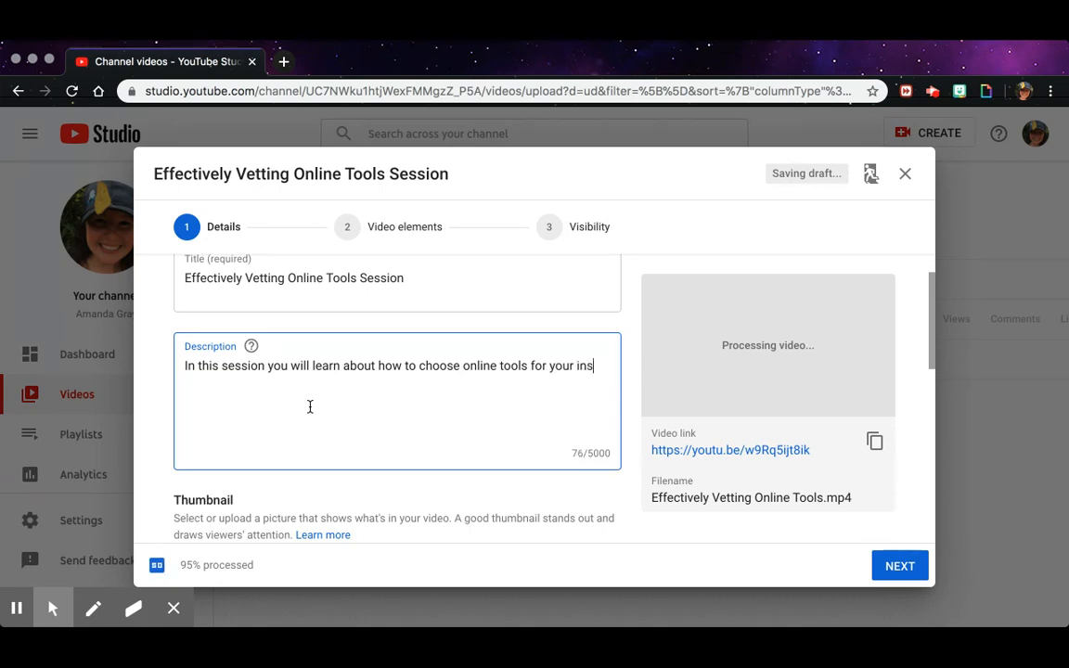
text(truction!)
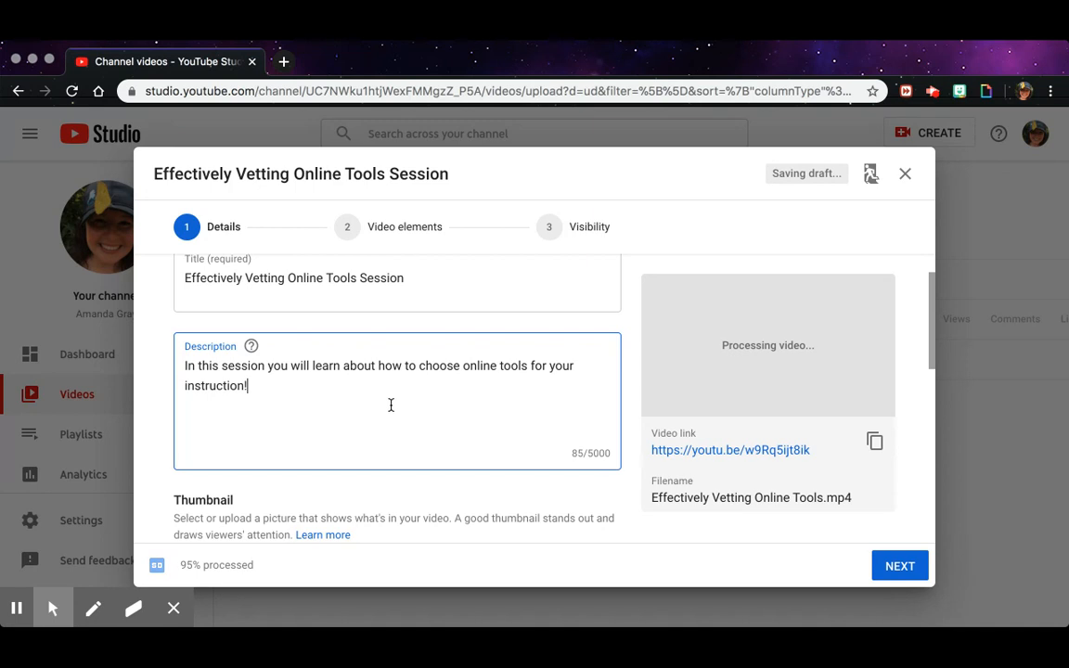
Add the uploaded video to the DGSD Digital Learning Sessions playlist
scroll(391, 404, down, 5)
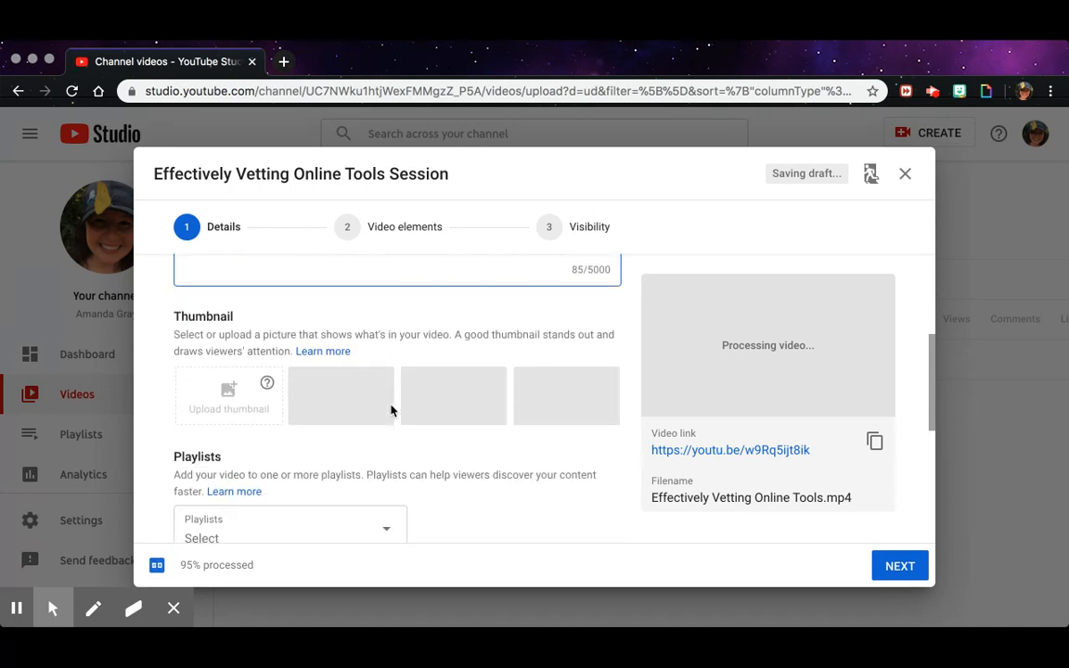
scroll(391, 406, down, 2)
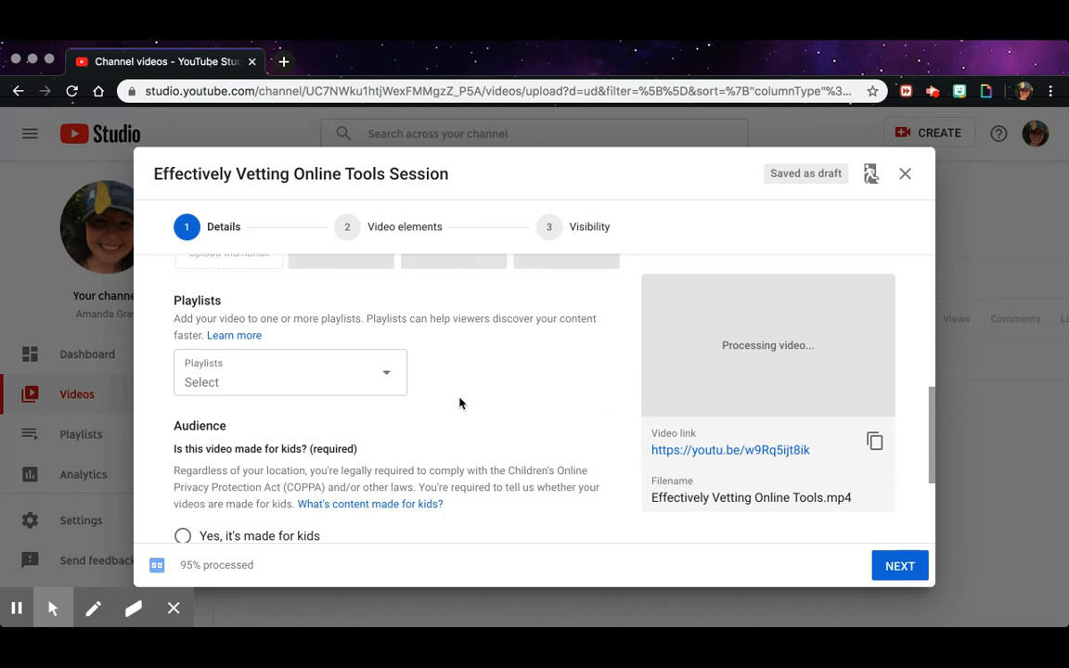
scroll(459, 403, down, 1)
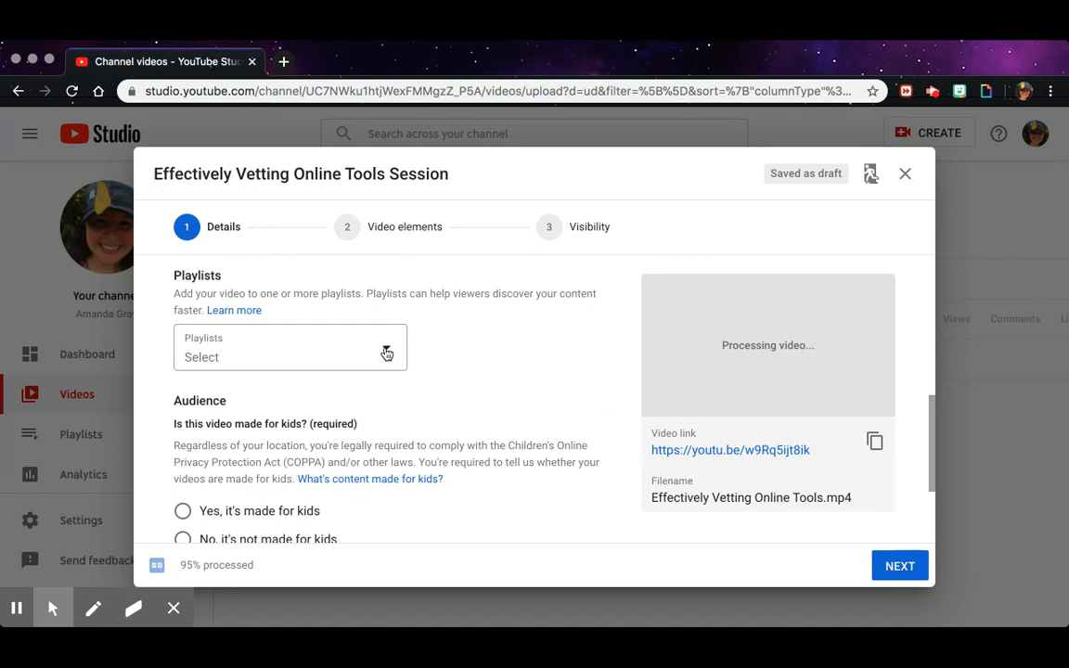
click(387, 353)
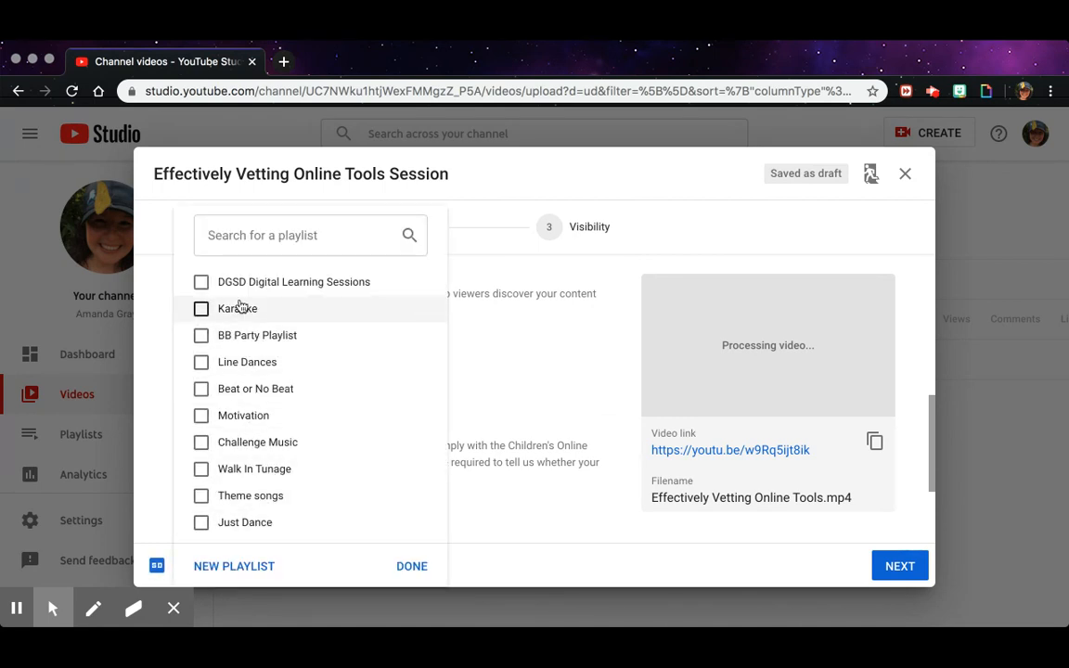
scroll(267, 309, down, 1)
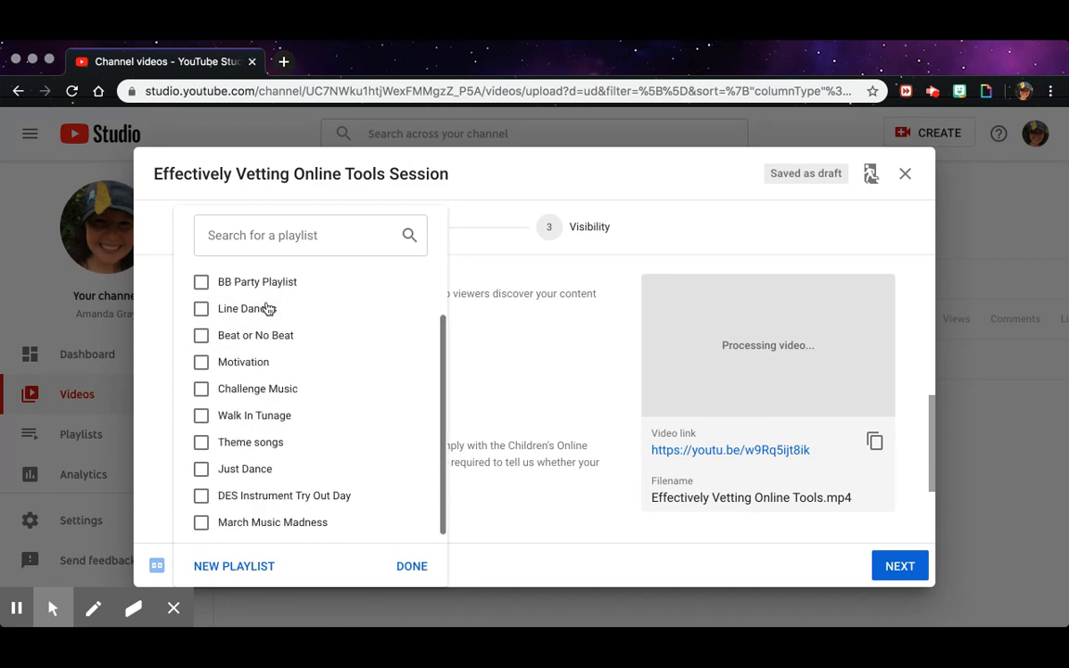
scroll(267, 309, up, 1)
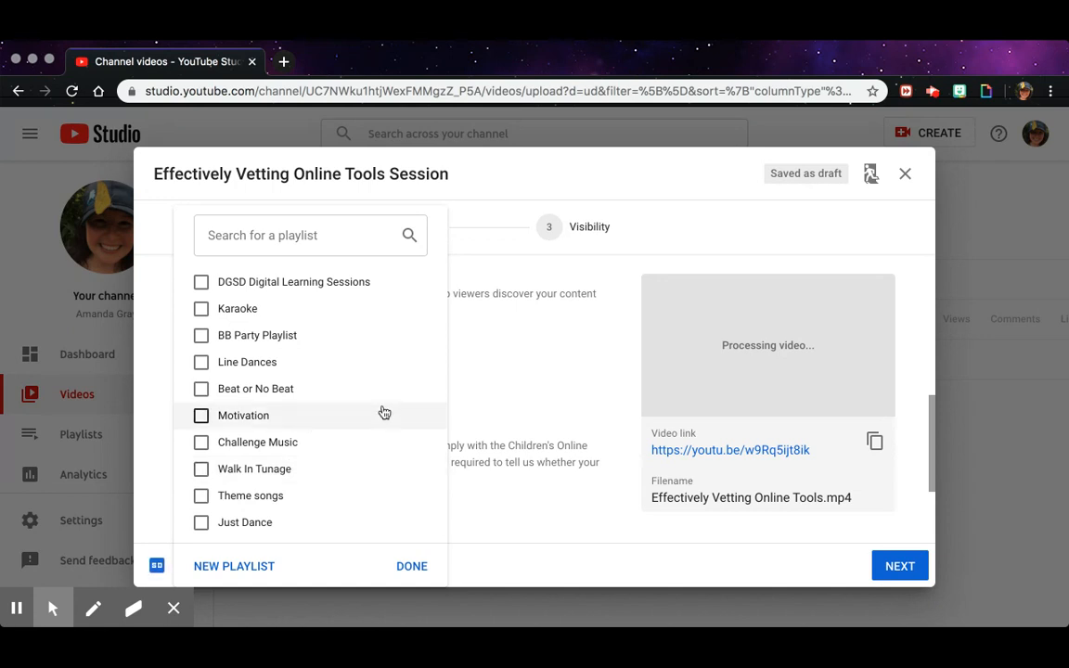
click(202, 284)
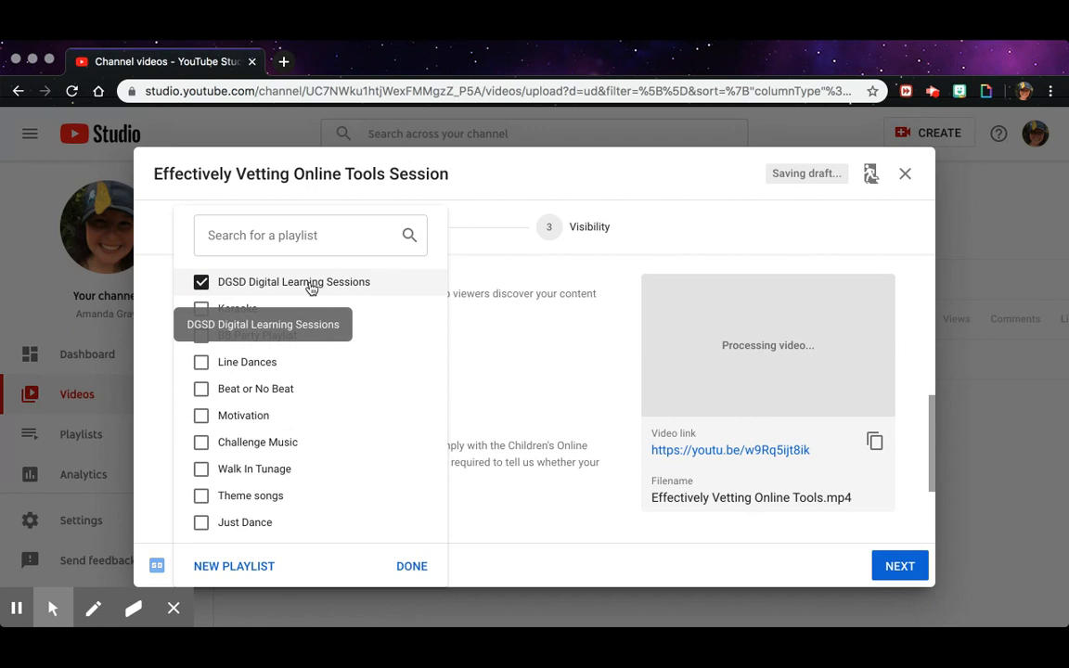
click(409, 569)
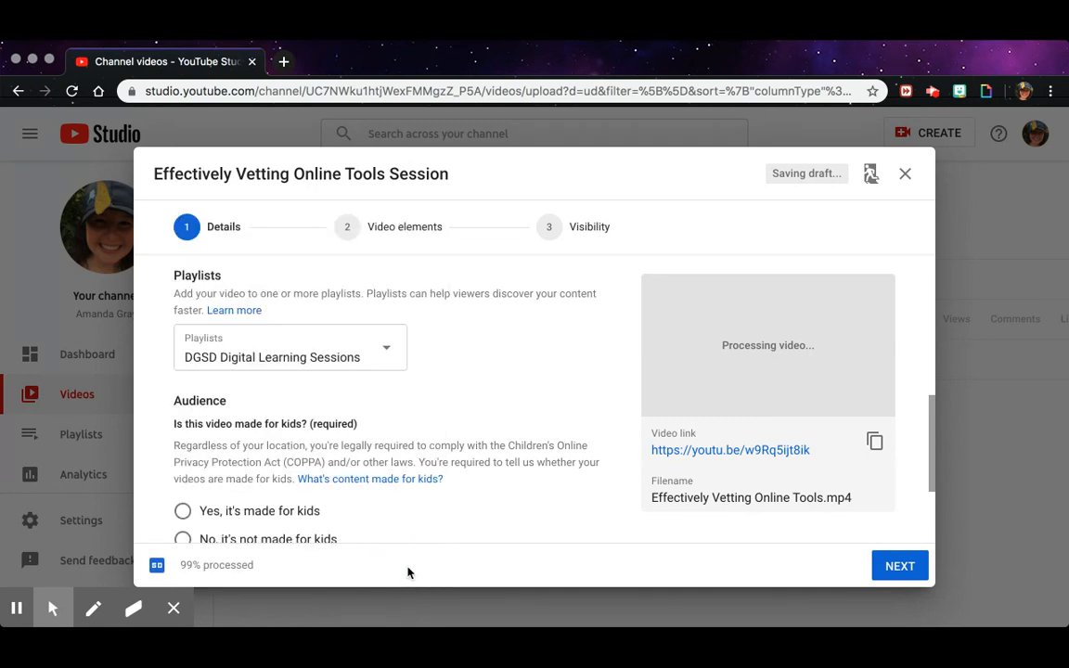
Set the video's audience to "No, it's not made for kids"
scroll(496, 474, down, 2)
scroll(496, 473, down, 1)
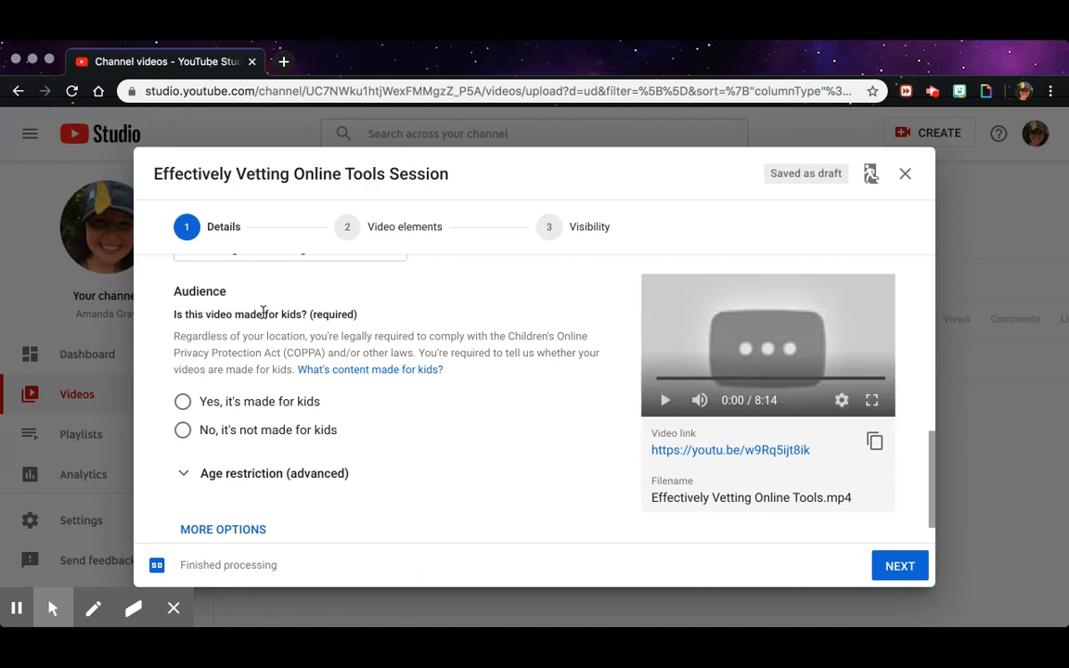
scroll(263, 313, down, 1)
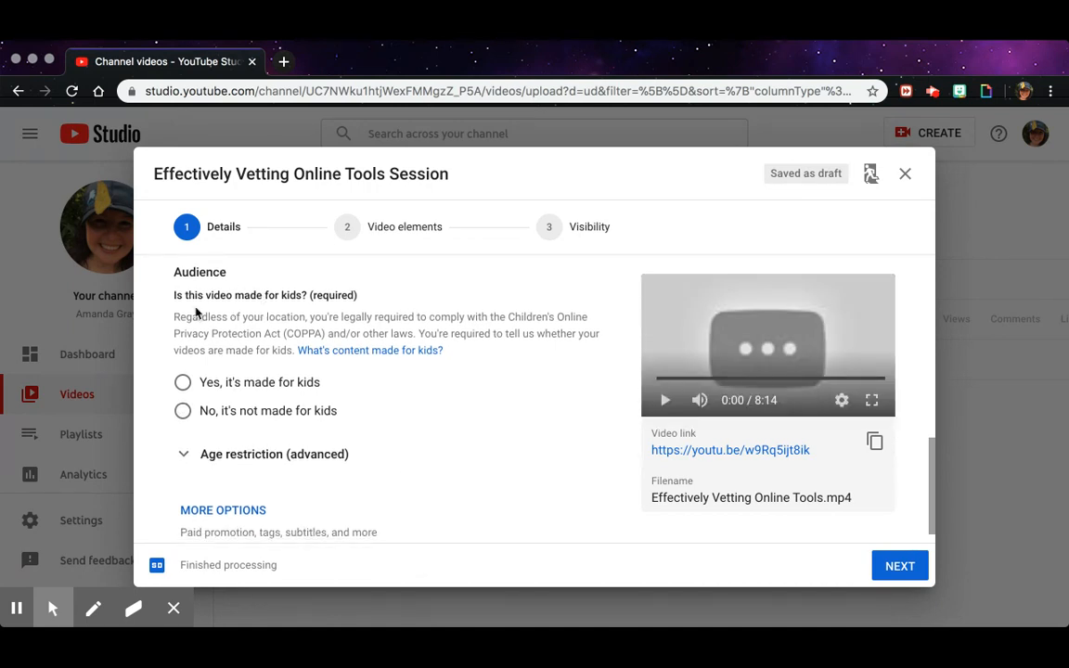
click(183, 411)
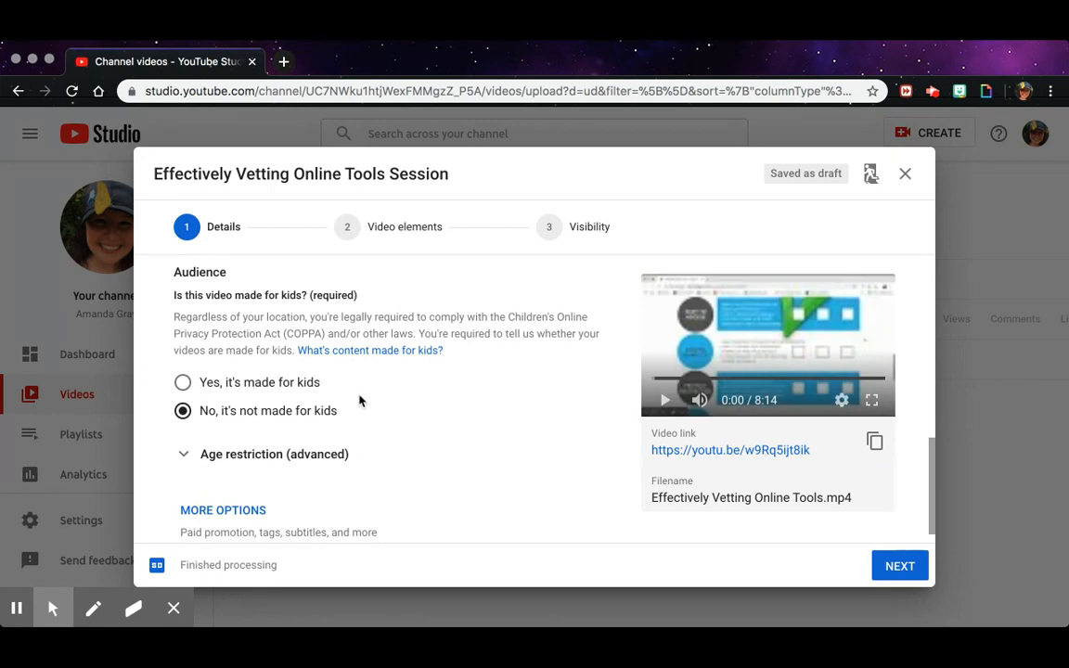
Choose the suggested thumbnail that shows the Online Tool Checklist heading with the green check mark
scroll(197, 425, up, 3)
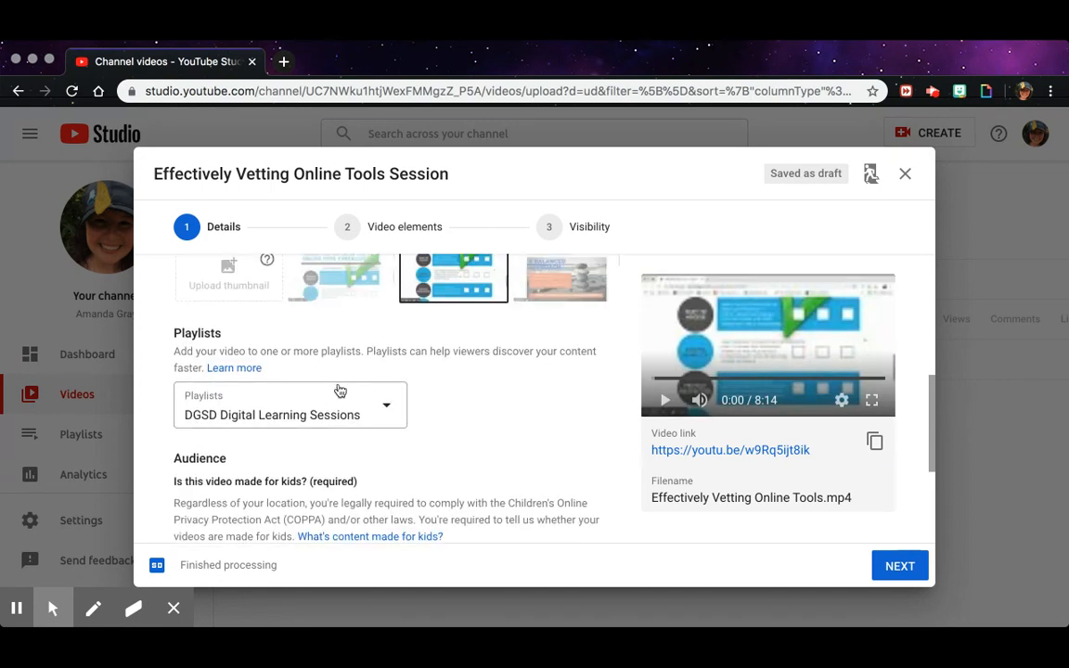
scroll(339, 390, up, 5)
scroll(339, 390, down, 2)
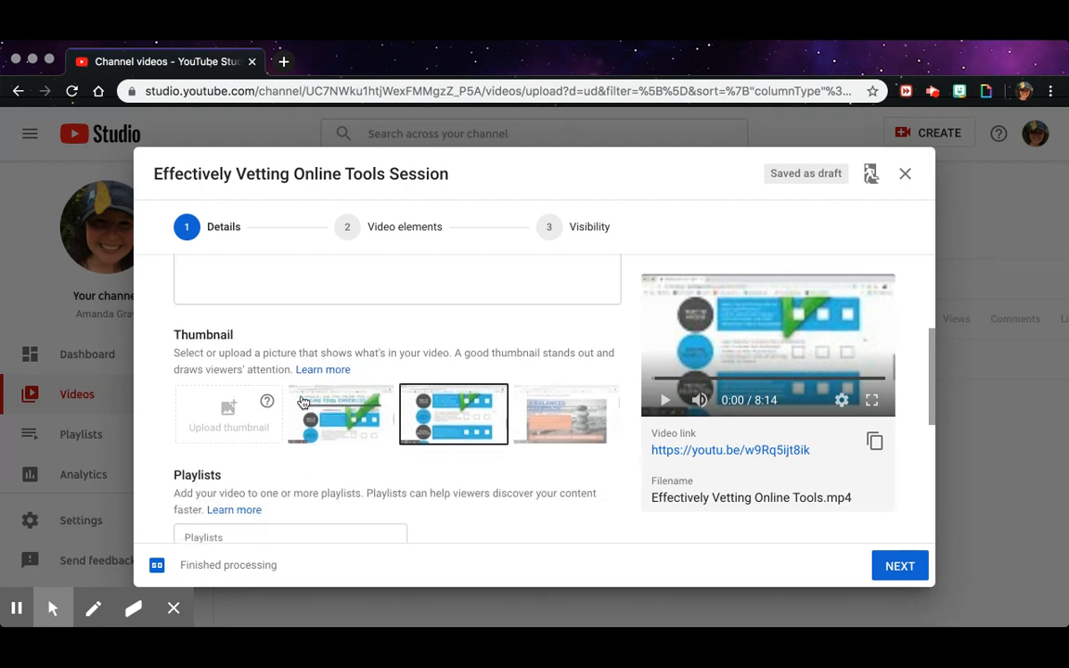
click(289, 369)
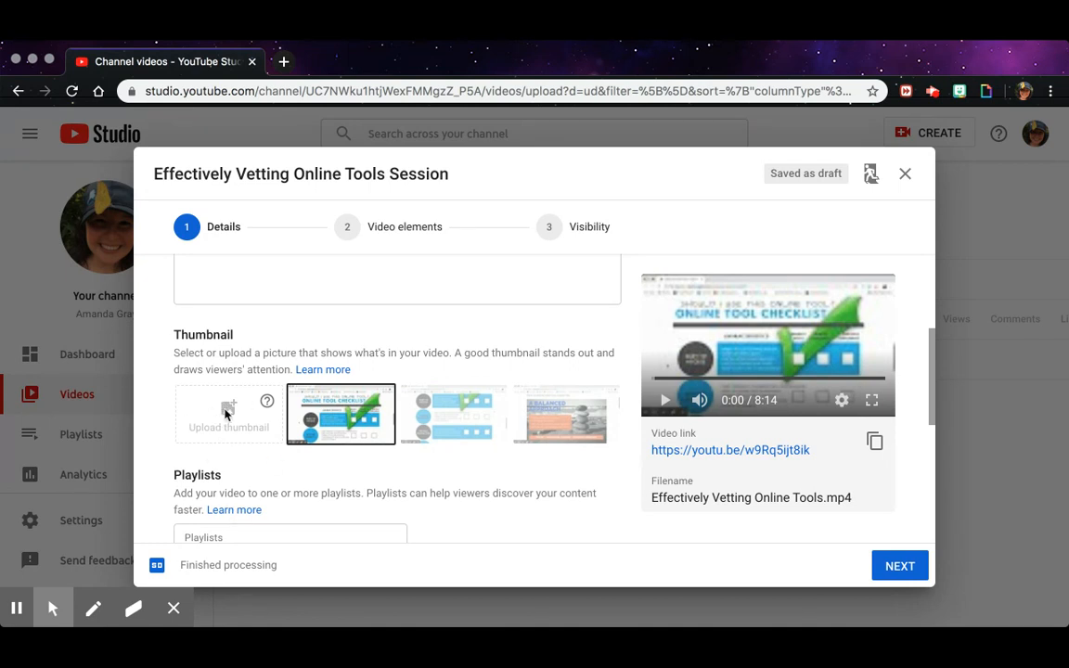
Review the video's title, description, thumbnail, playlist and audience entries in the upload details
scroll(335, 452, down, 1)
scroll(336, 452, down, 5)
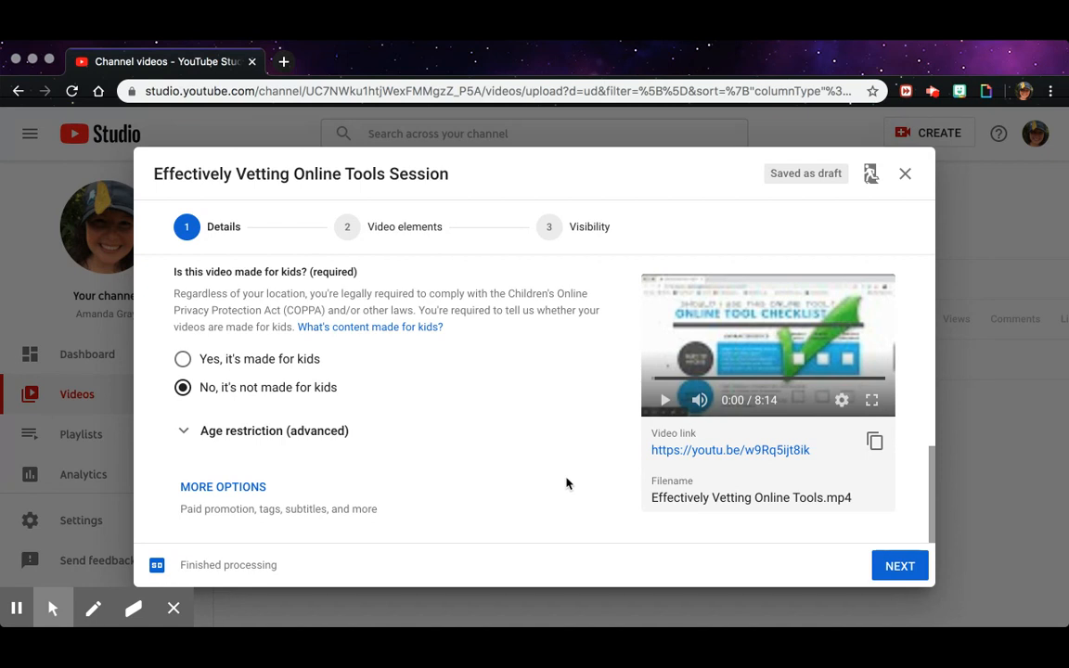
scroll(567, 483, up, 4)
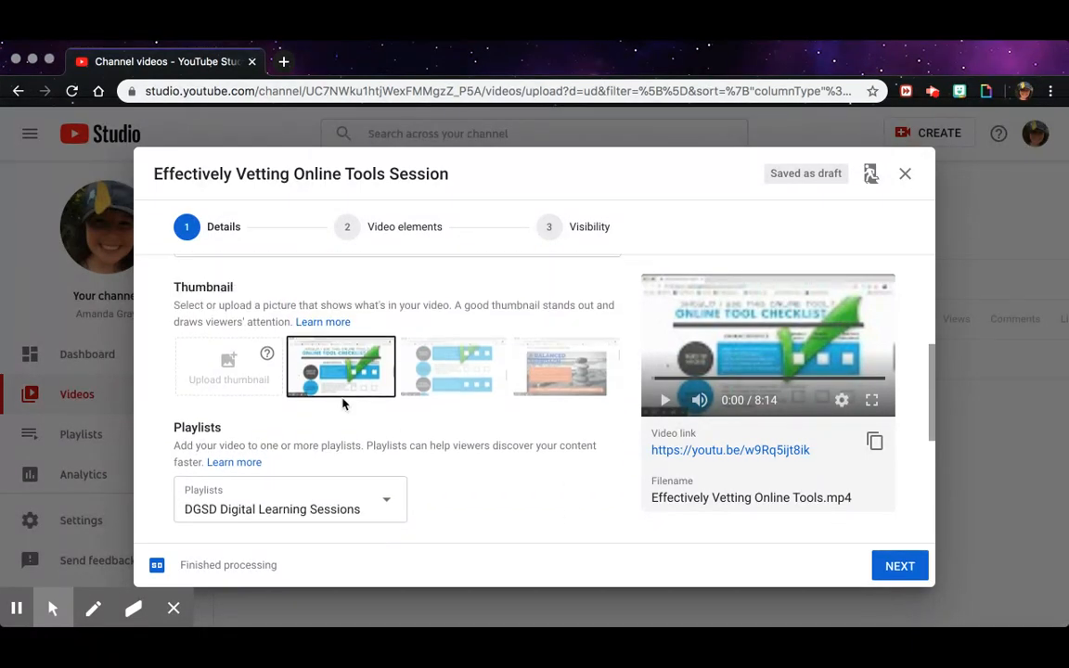
scroll(342, 404, up, 3)
scroll(244, 278, up, 1)
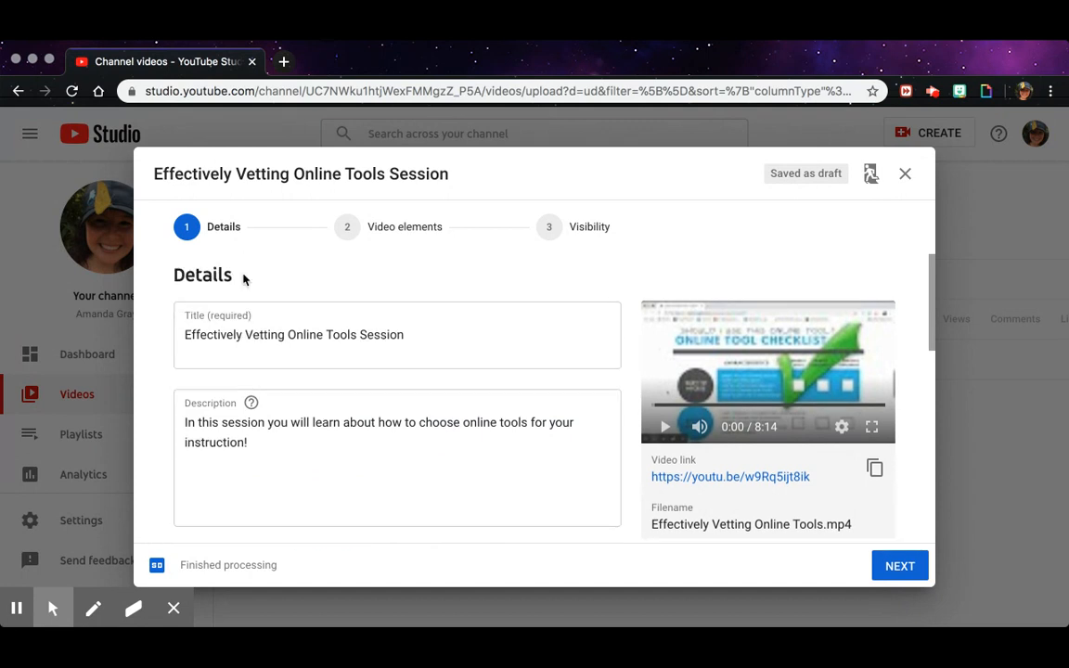
scroll(255, 441, down, 5)
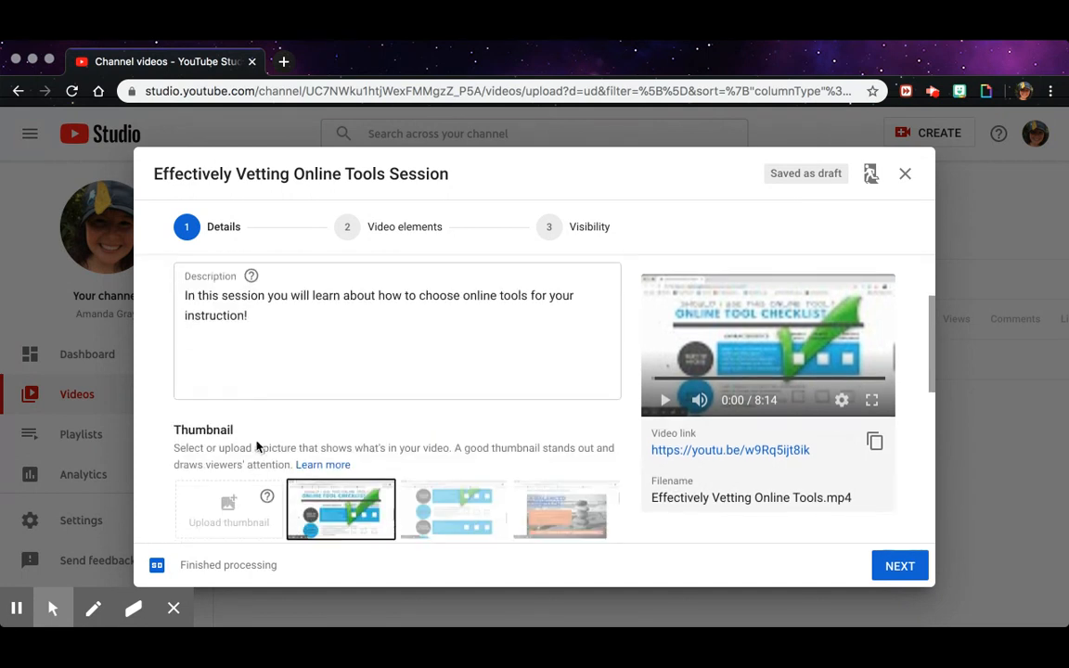
scroll(257, 445, down, 3)
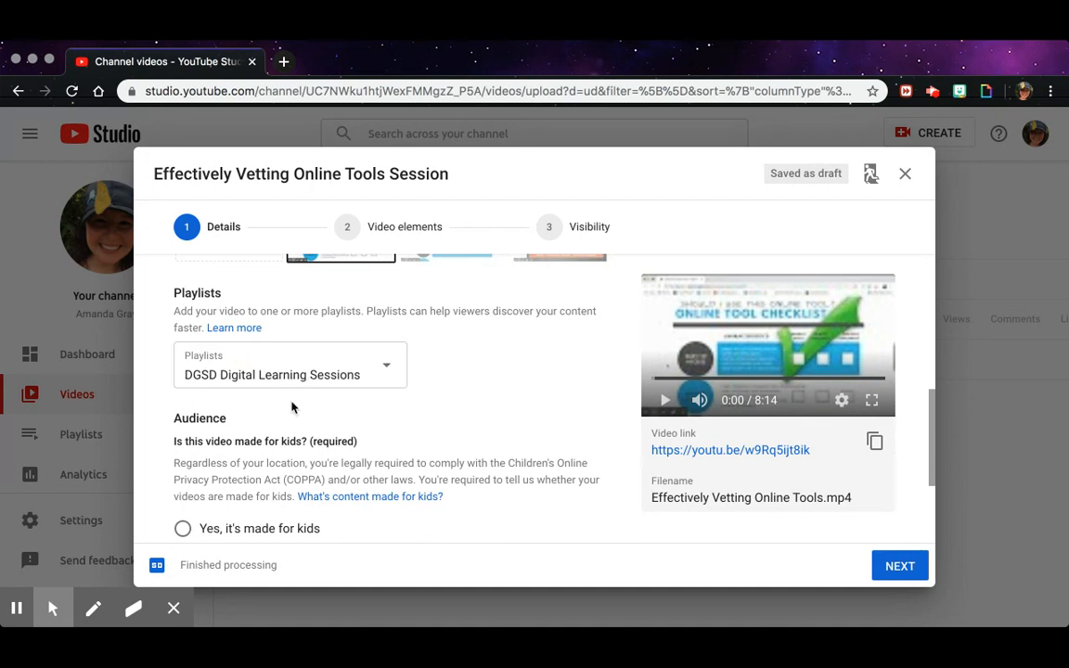
scroll(292, 408, down, 3)
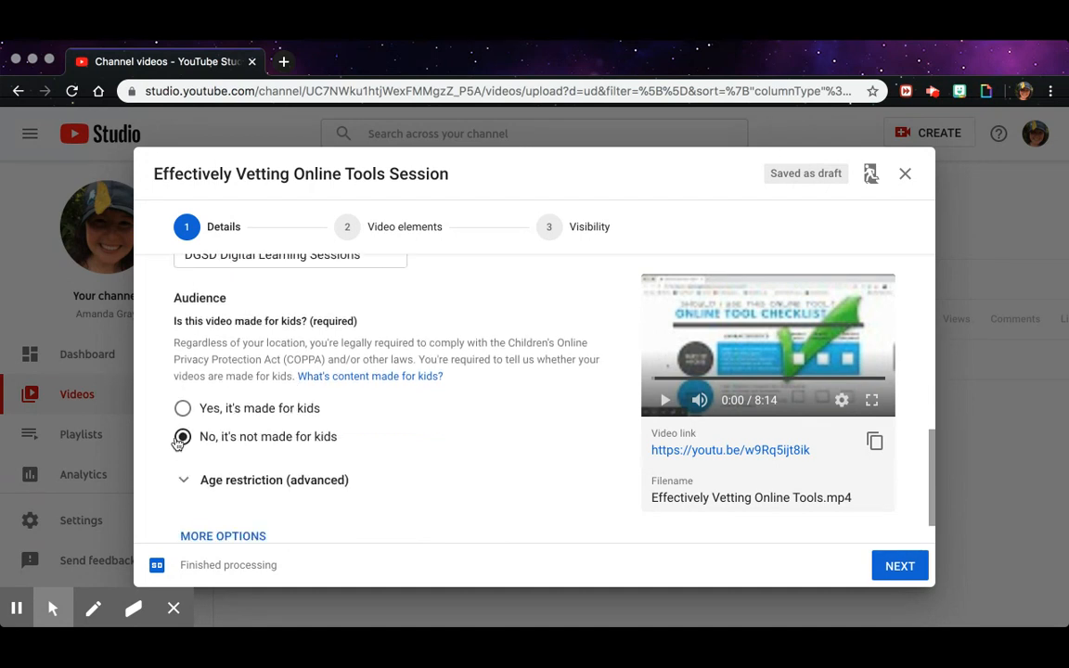
Continue past the video elements without adding any and set the video's visibility to Unlisted
click(883, 571)
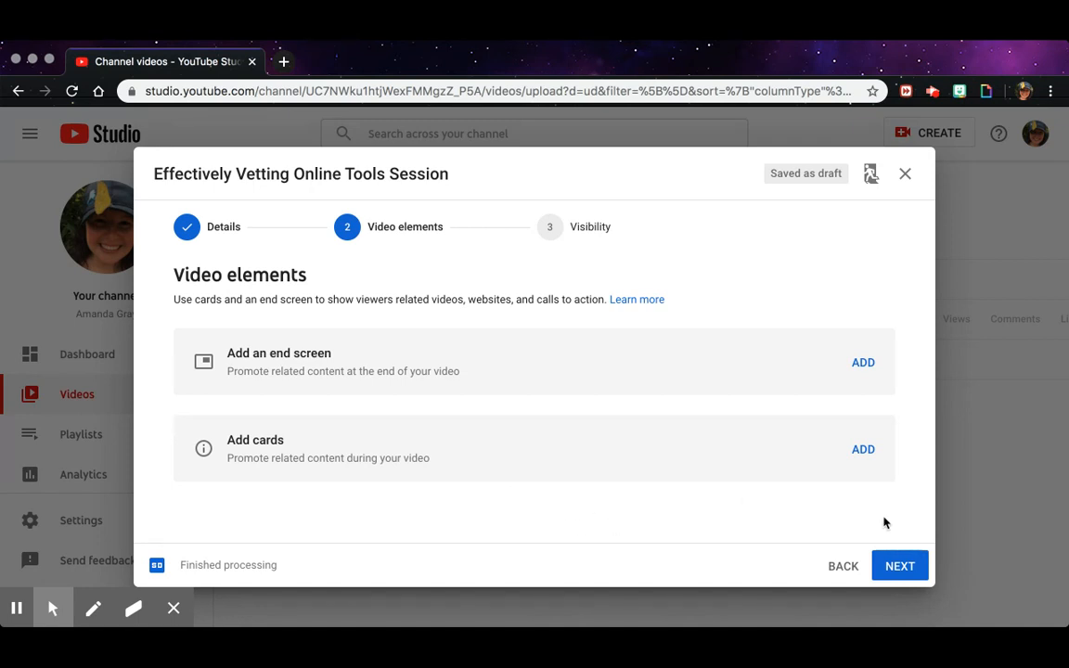
click(899, 566)
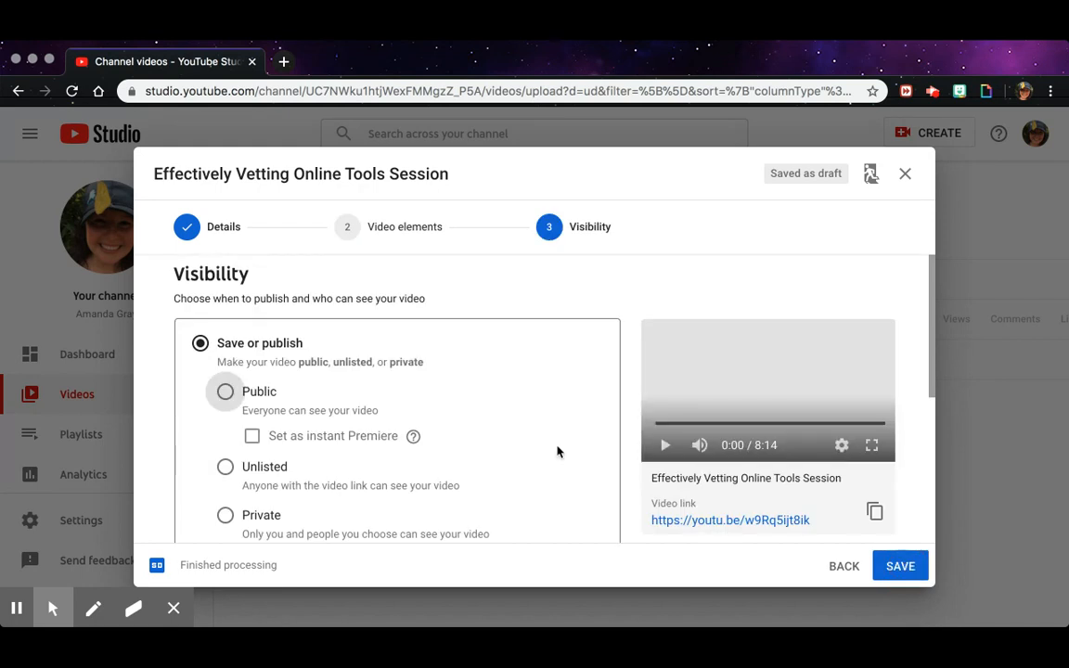
scroll(557, 452, down, 1)
scroll(557, 452, down, 1)
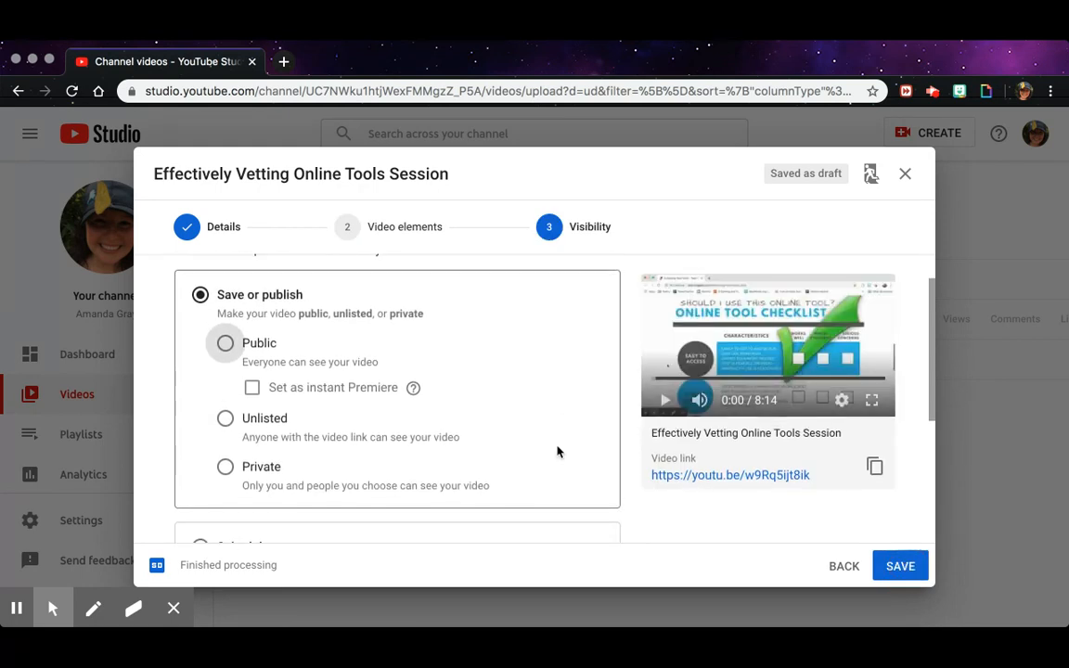
click(224, 345)
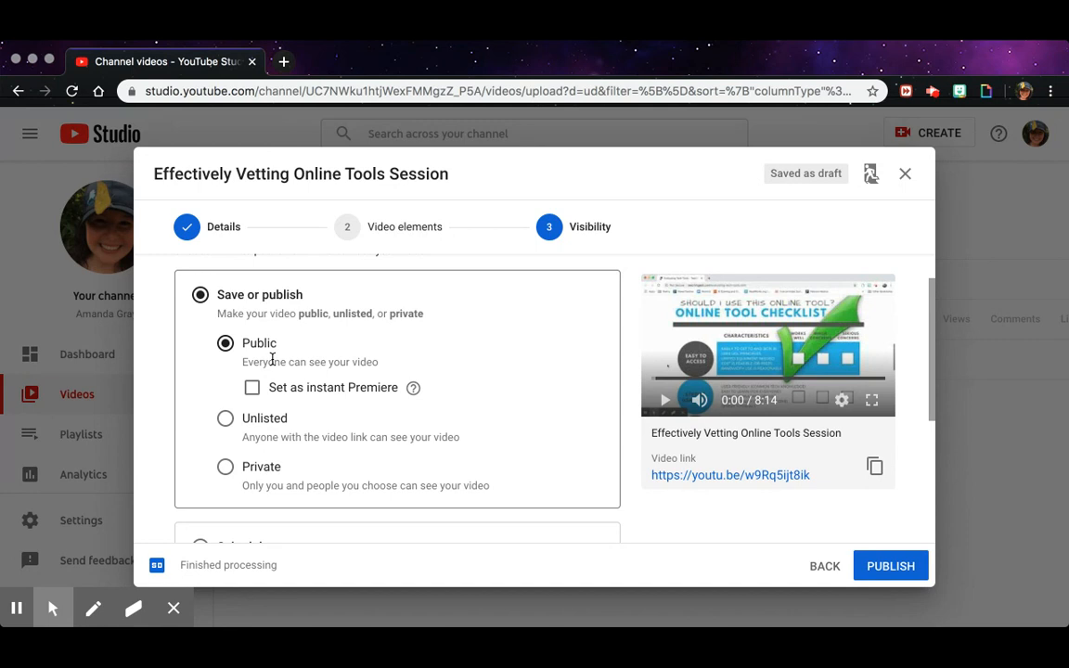
scroll(268, 385, down, 2)
click(225, 353)
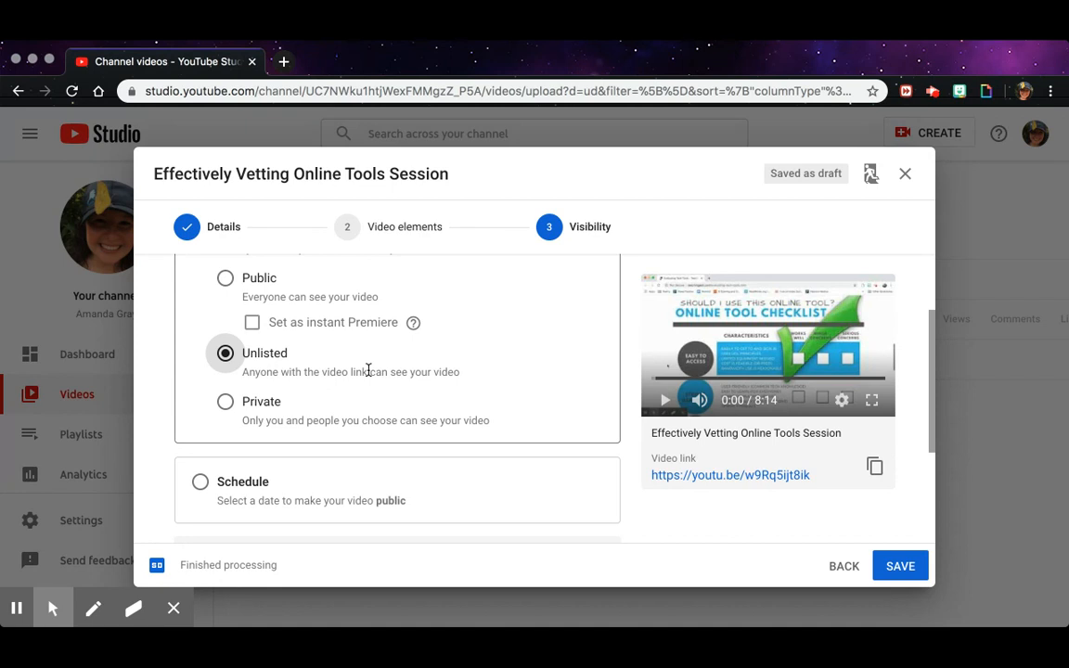
click(226, 403)
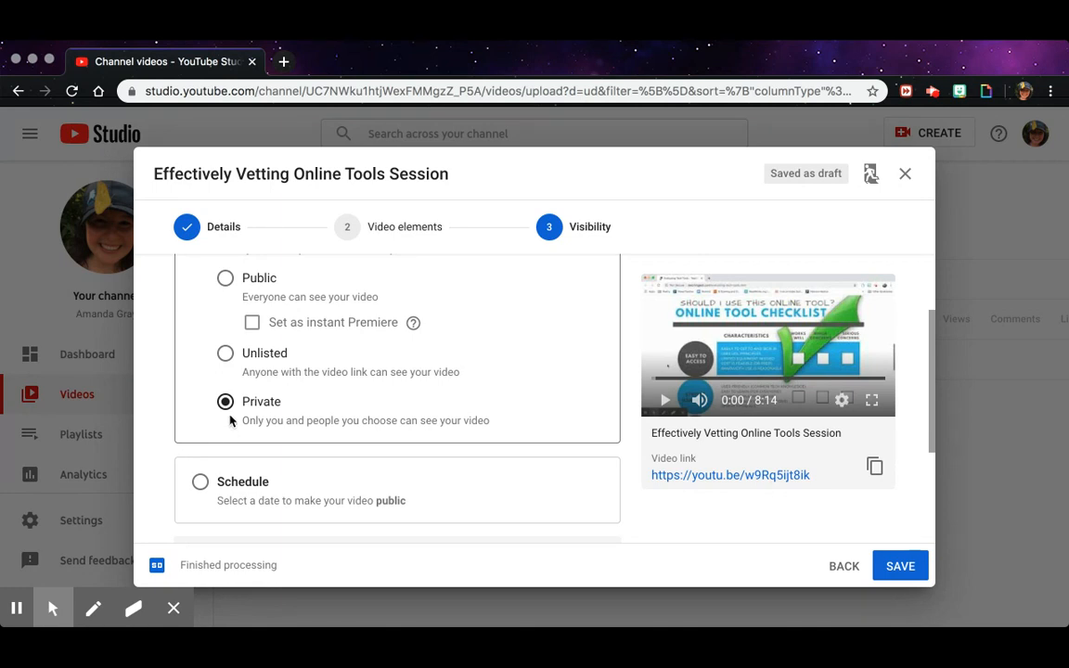
click(222, 354)
Try scheduling the video to go public on Mar 24, 2020 at 9:00 AM
click(200, 482)
scroll(411, 454, down, 2)
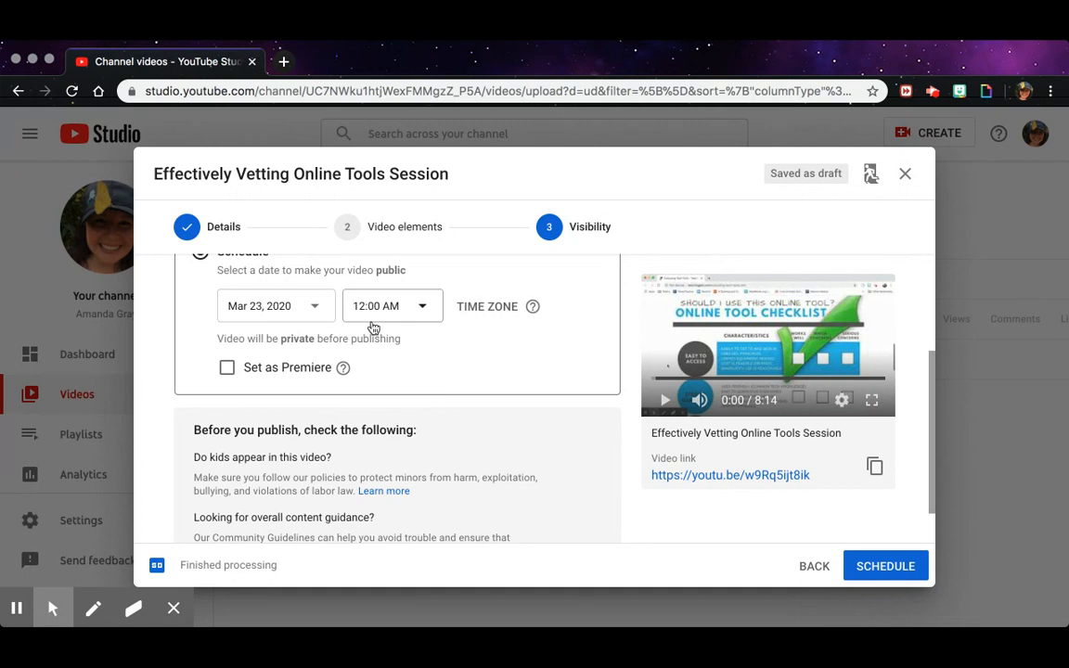
click(315, 307)
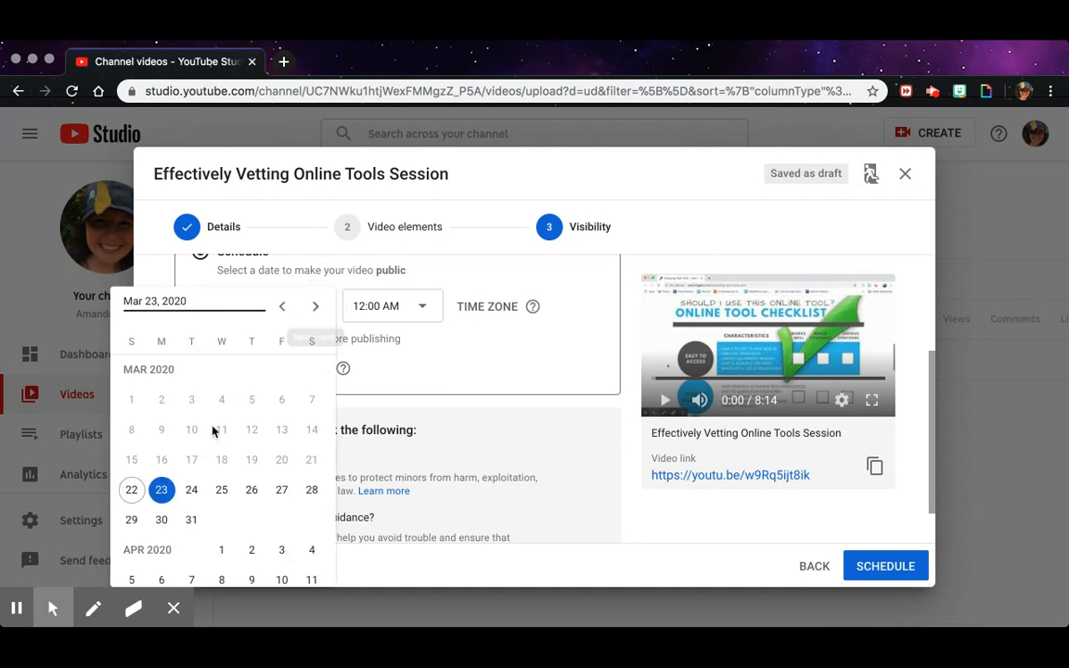
click(191, 489)
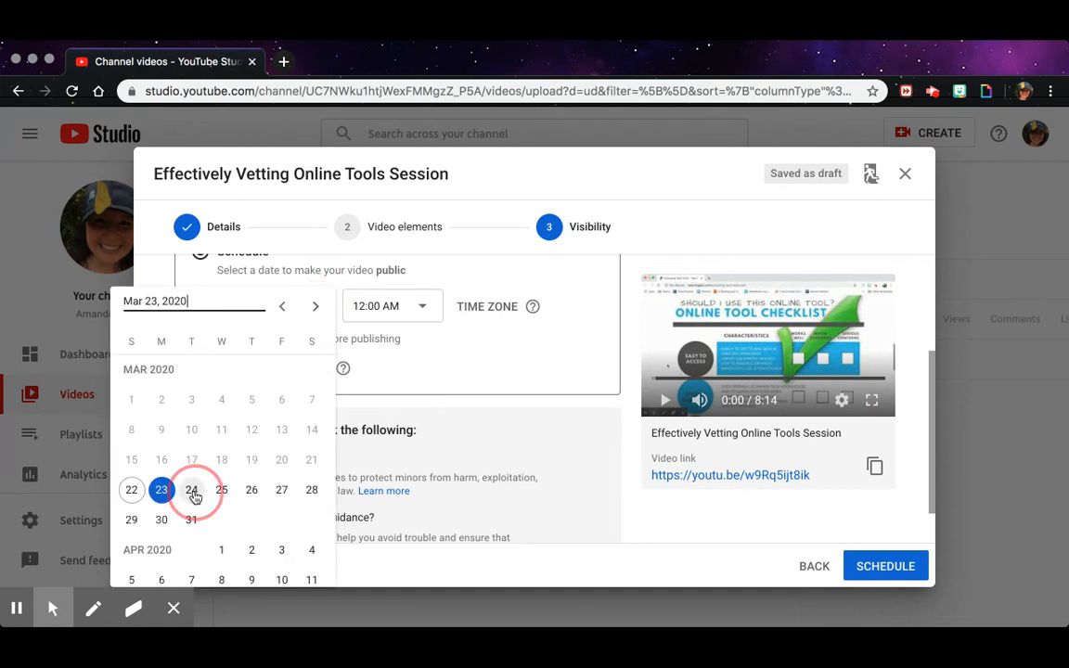
click(422, 310)
scroll(389, 405, down, 2)
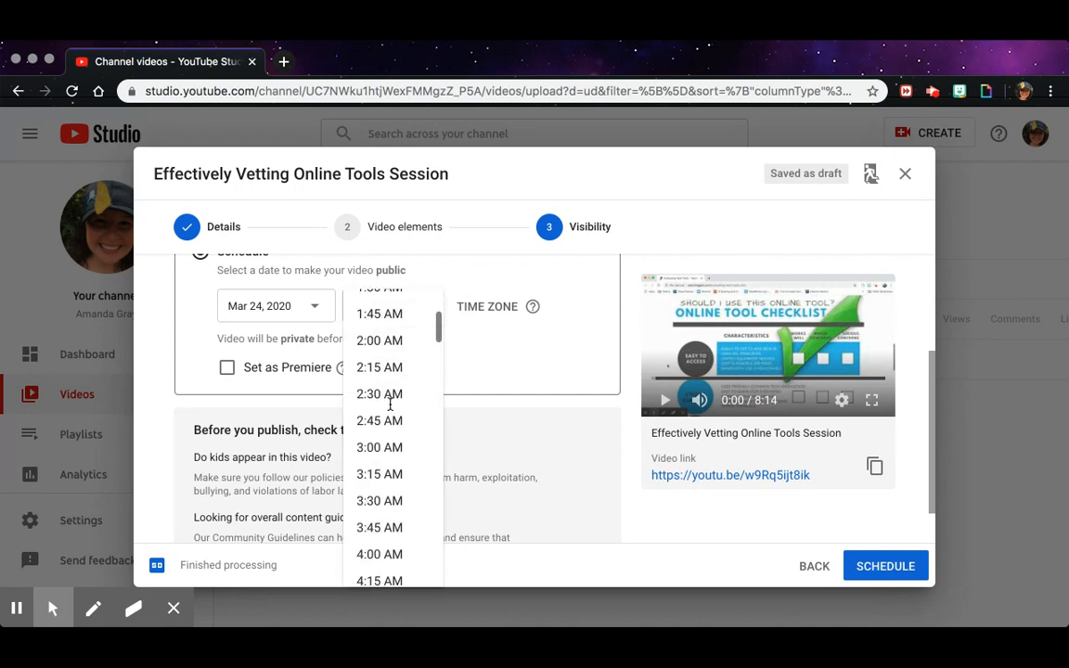
scroll(389, 404, down, 10)
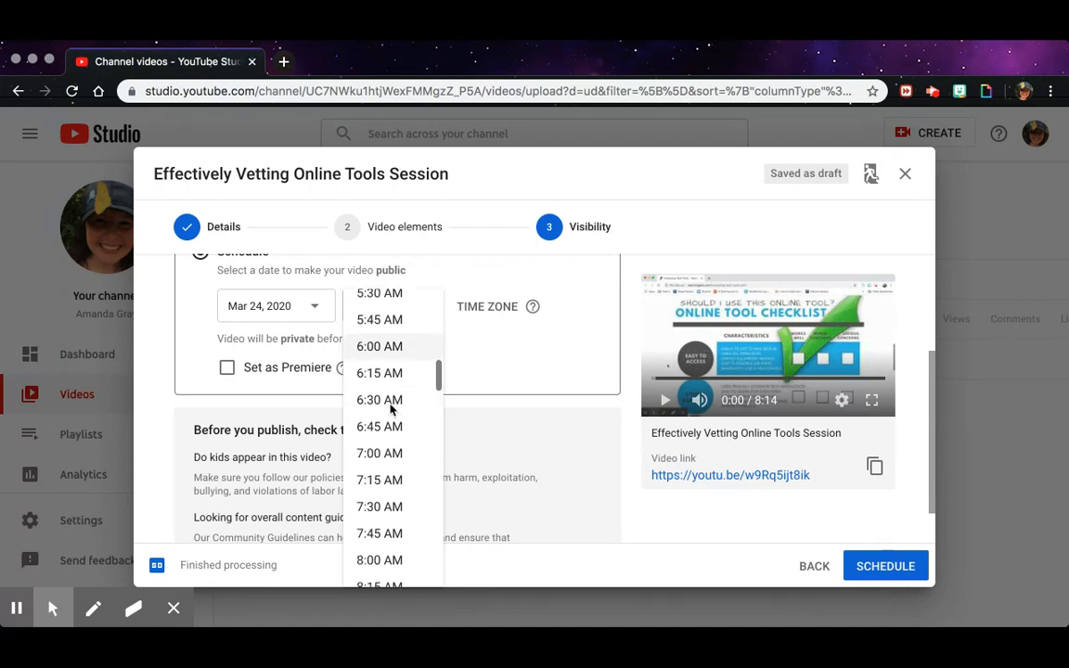
scroll(390, 408, down, 7)
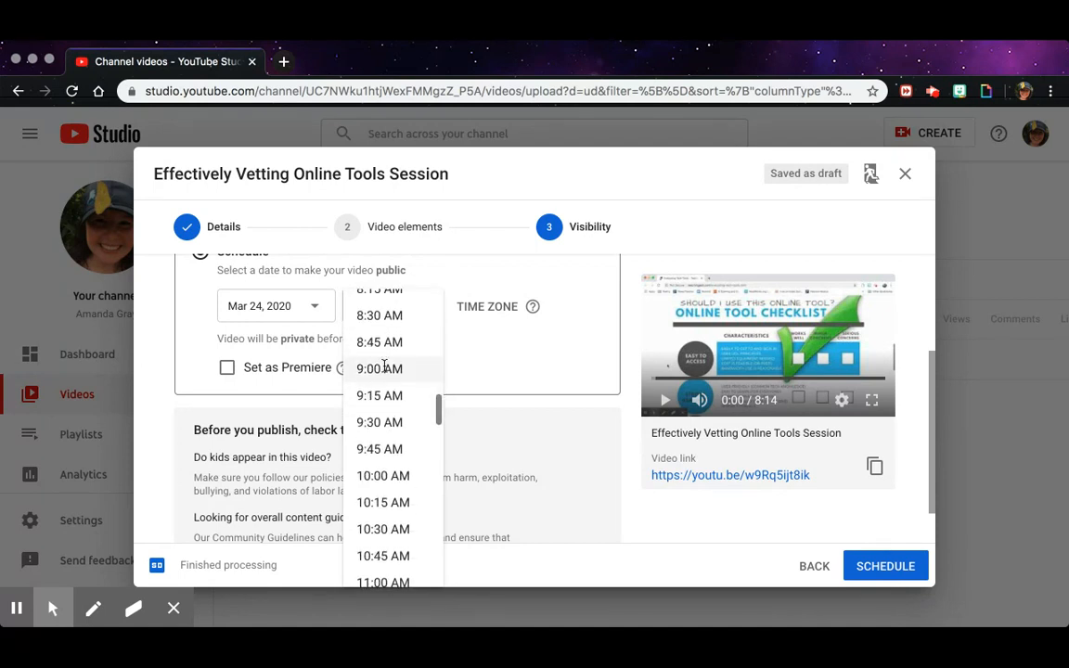
click(383, 366)
scroll(465, 381, up, 2)
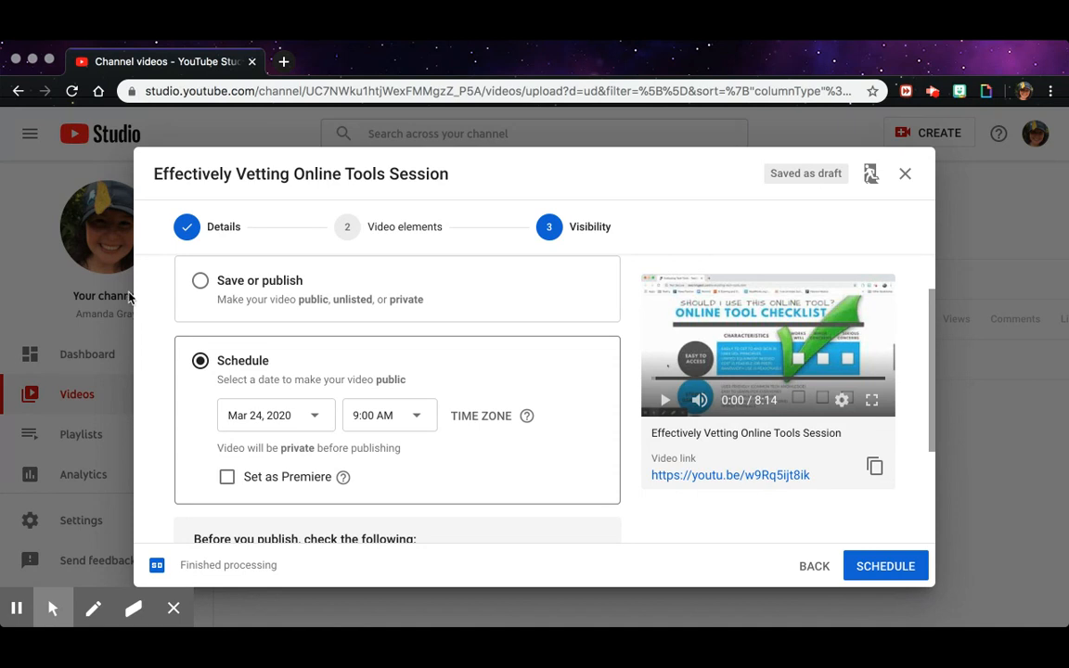
Switch from scheduling back to Save or publish with Unlisted visibility, and check the pre-publish guidance
click(201, 280)
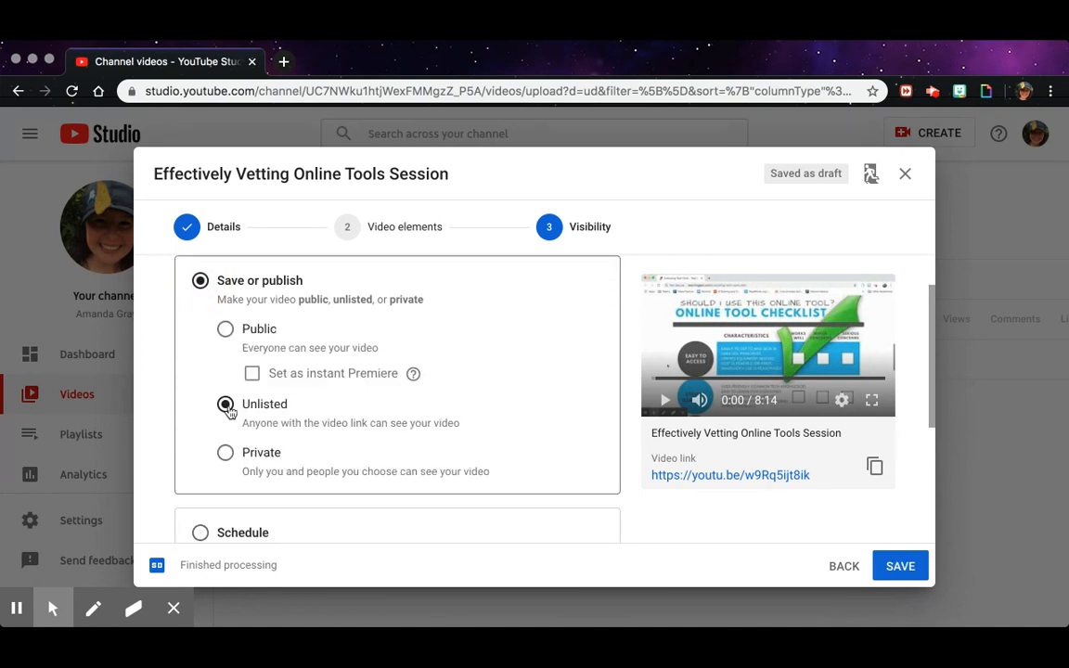
scroll(416, 407, down, 2)
scroll(415, 407, down, 3)
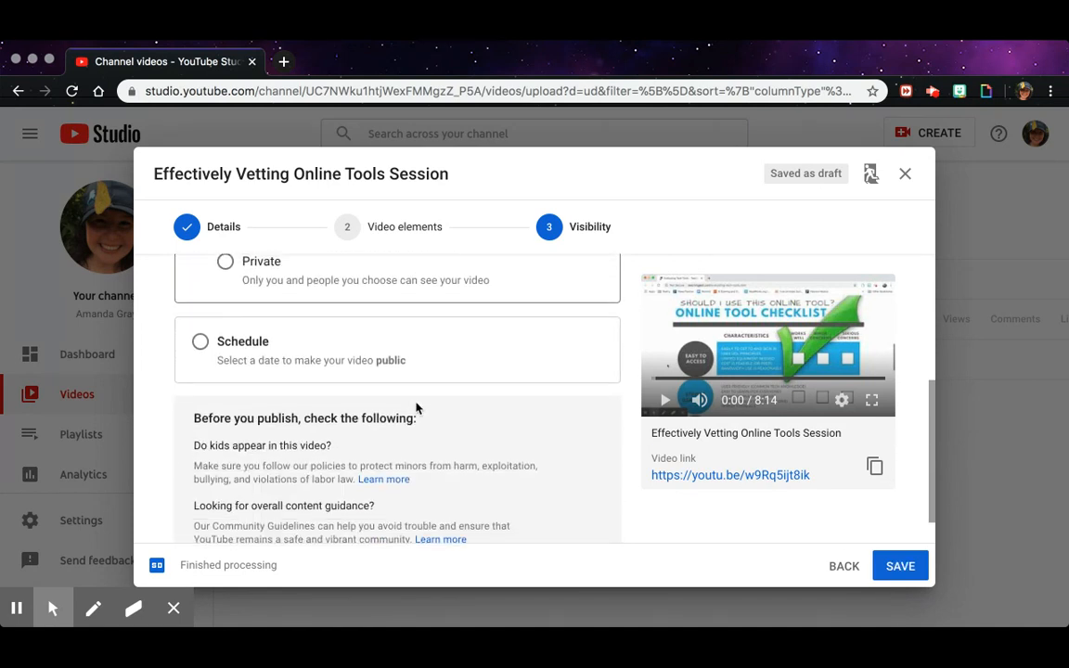
Save the video with Unlisted visibility, browse the link-sharing options and close the published-video dialog
scroll(416, 407, up, 3)
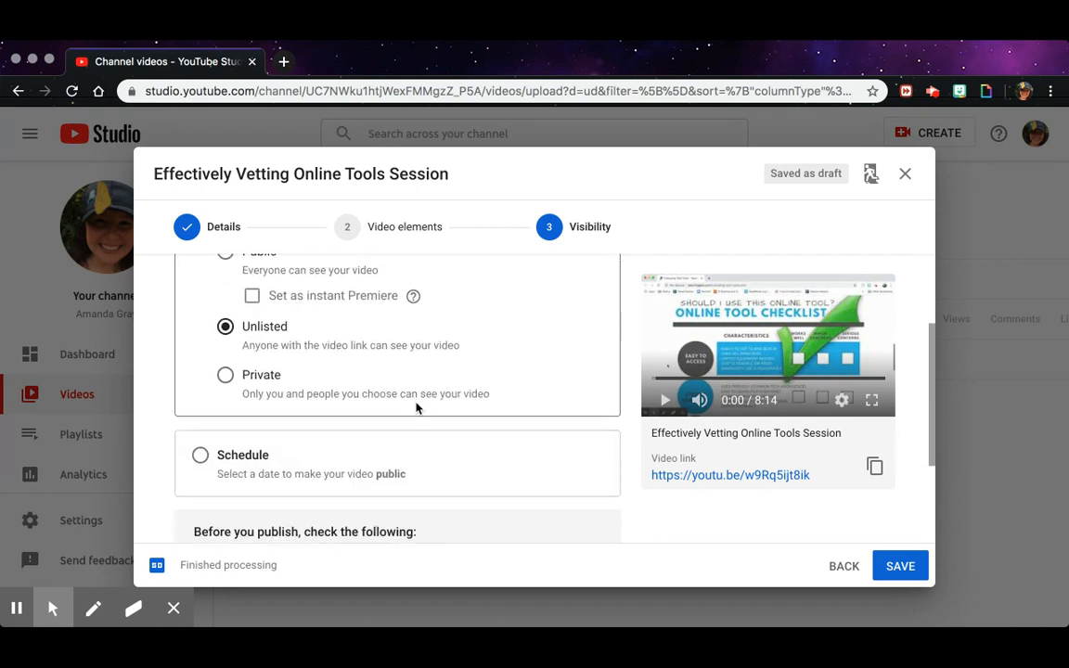
click(899, 563)
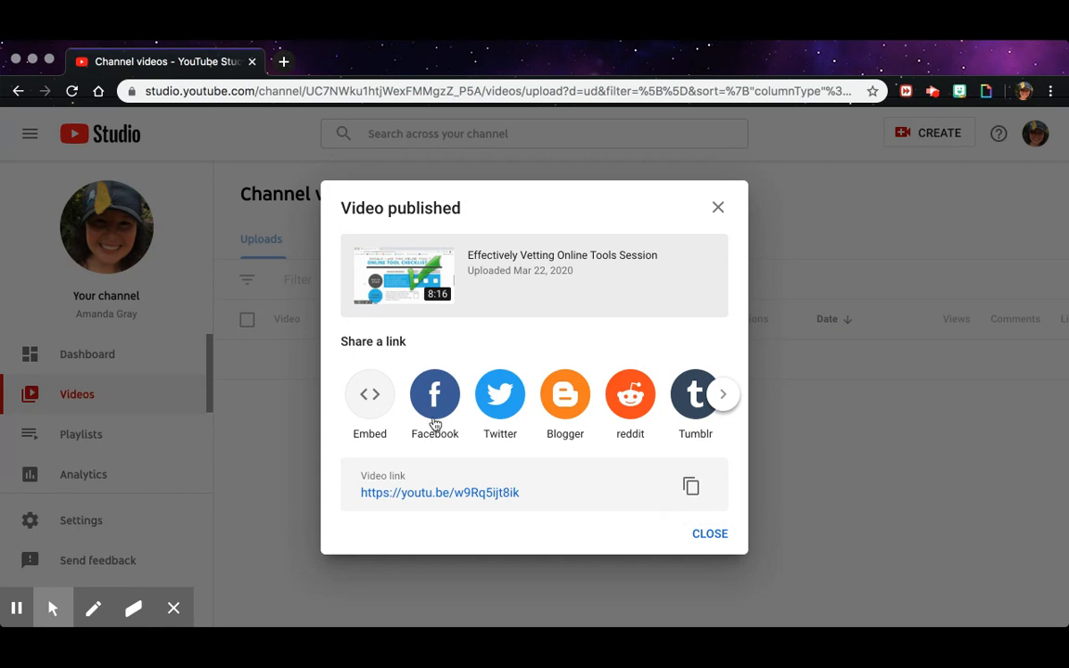
click(720, 395)
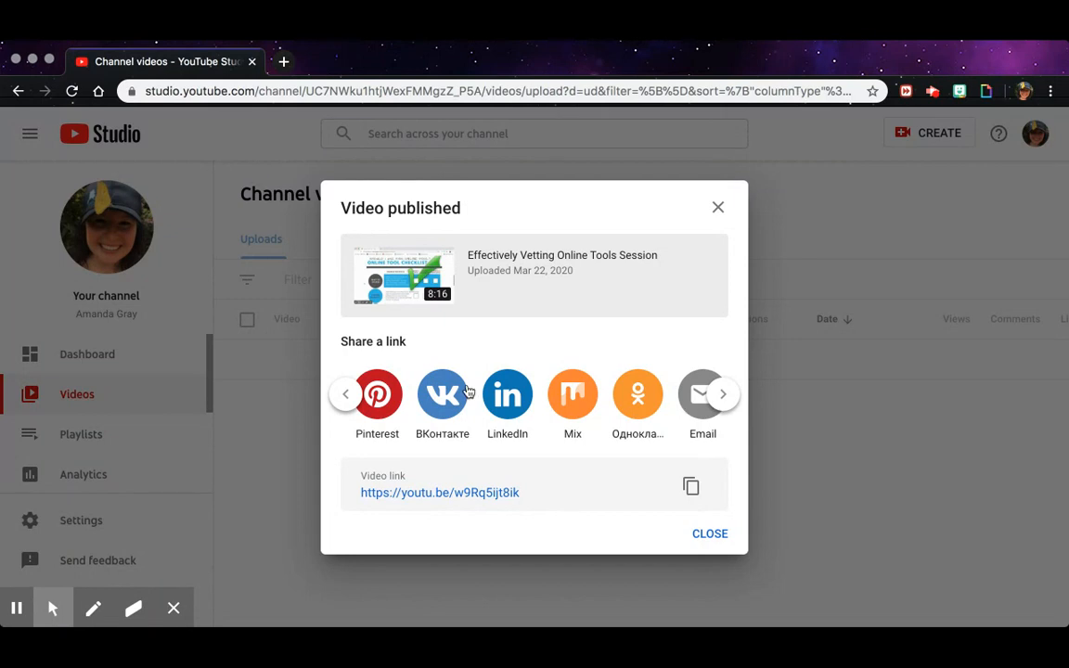
click(345, 395)
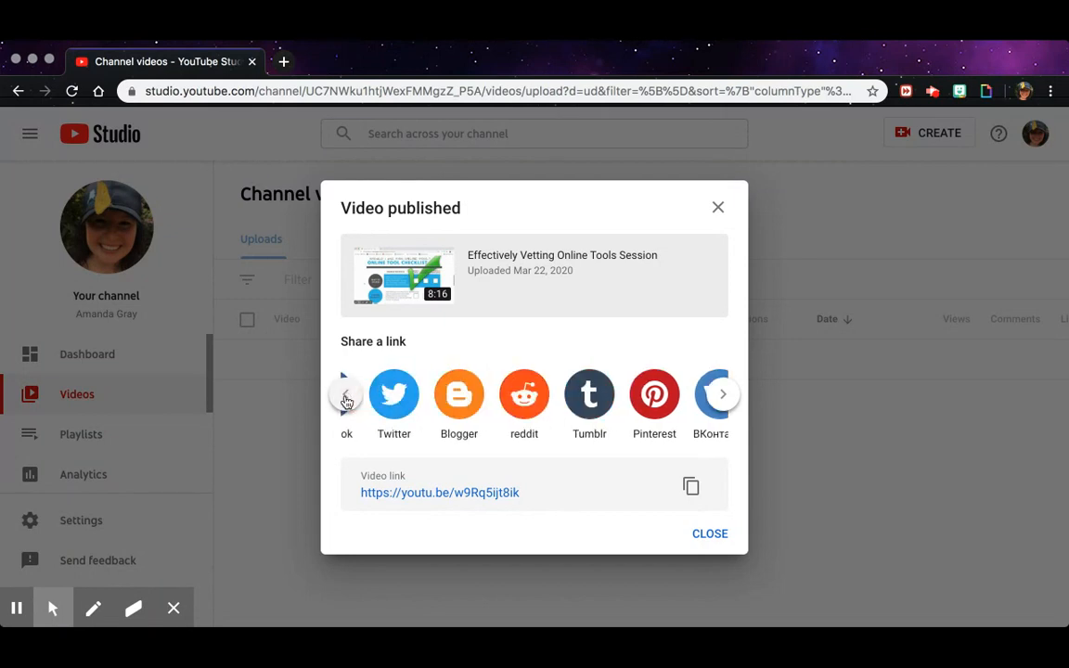
click(712, 536)
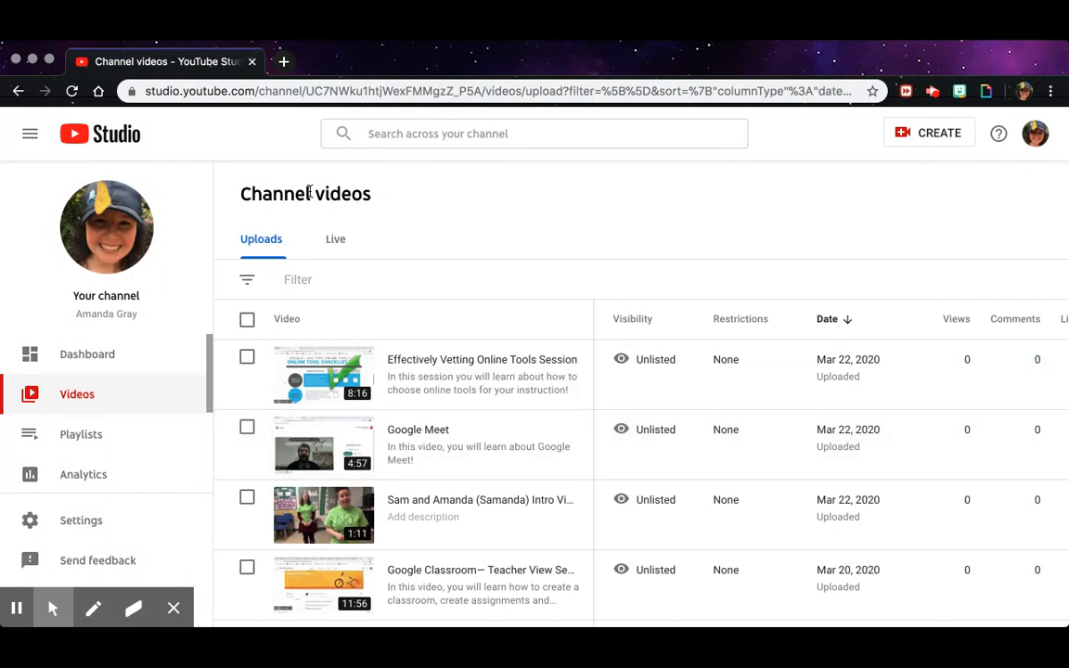
Look through the channel's uploaded videos, checking their visibility, restrictions and upload dates
scroll(423, 274, down, 5)
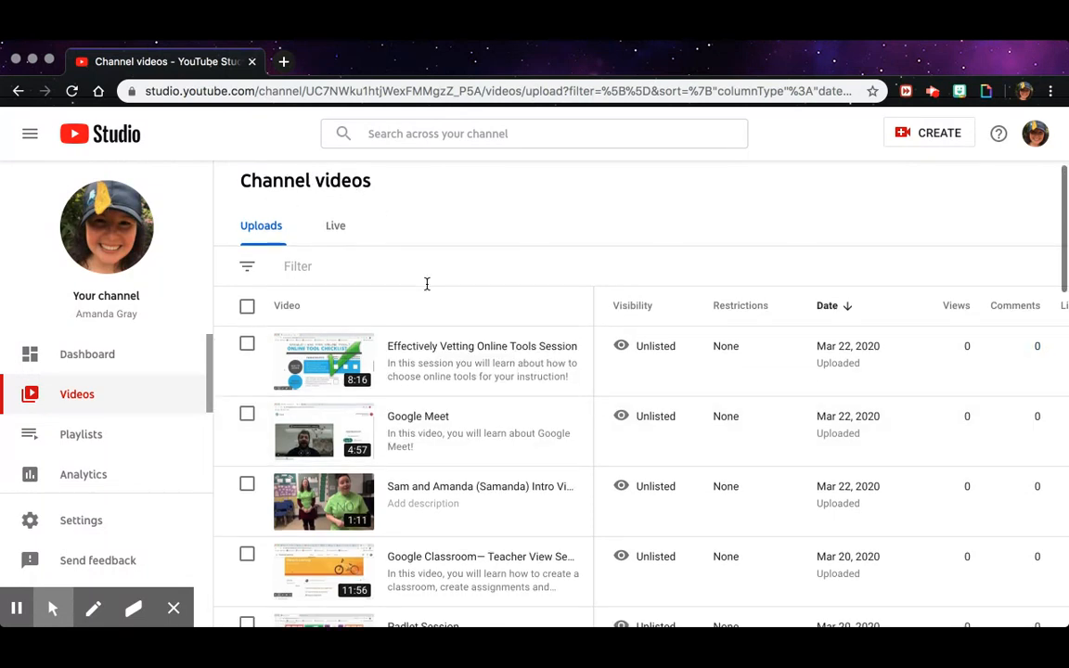
scroll(427, 284, down, 3)
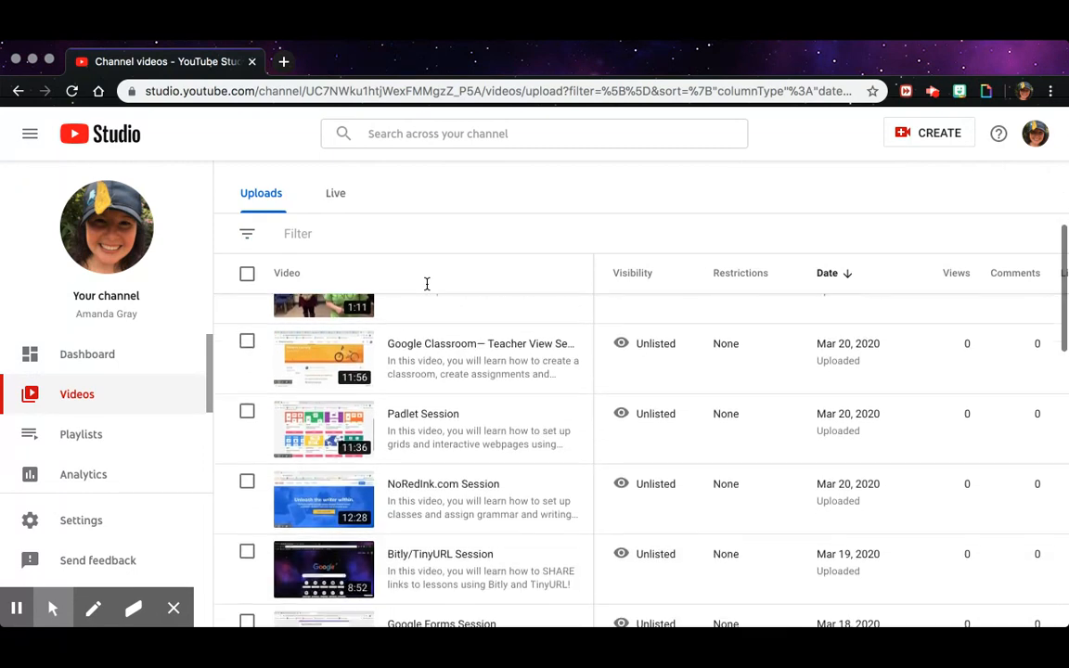
scroll(426, 289, down, 6)
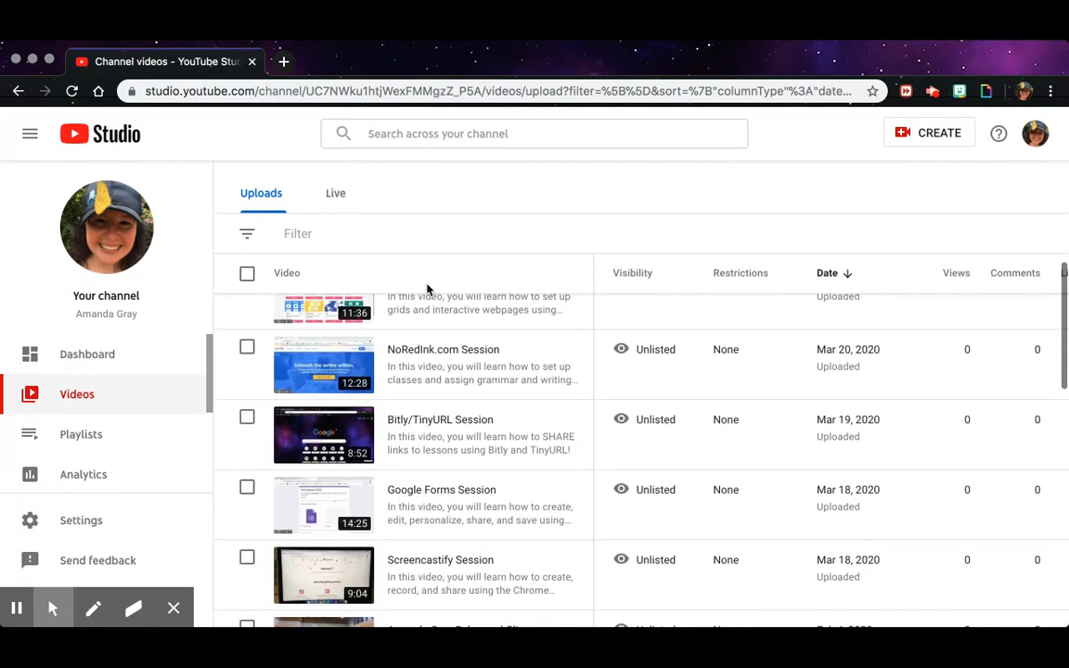
scroll(428, 289, down, 2)
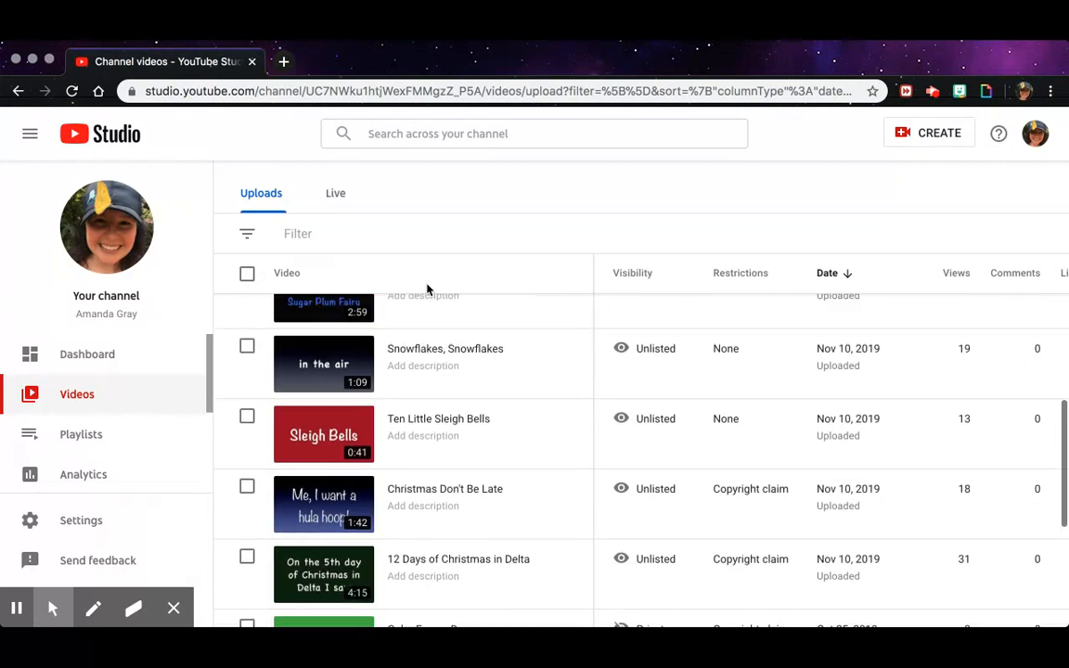
scroll(429, 289, down, 1)
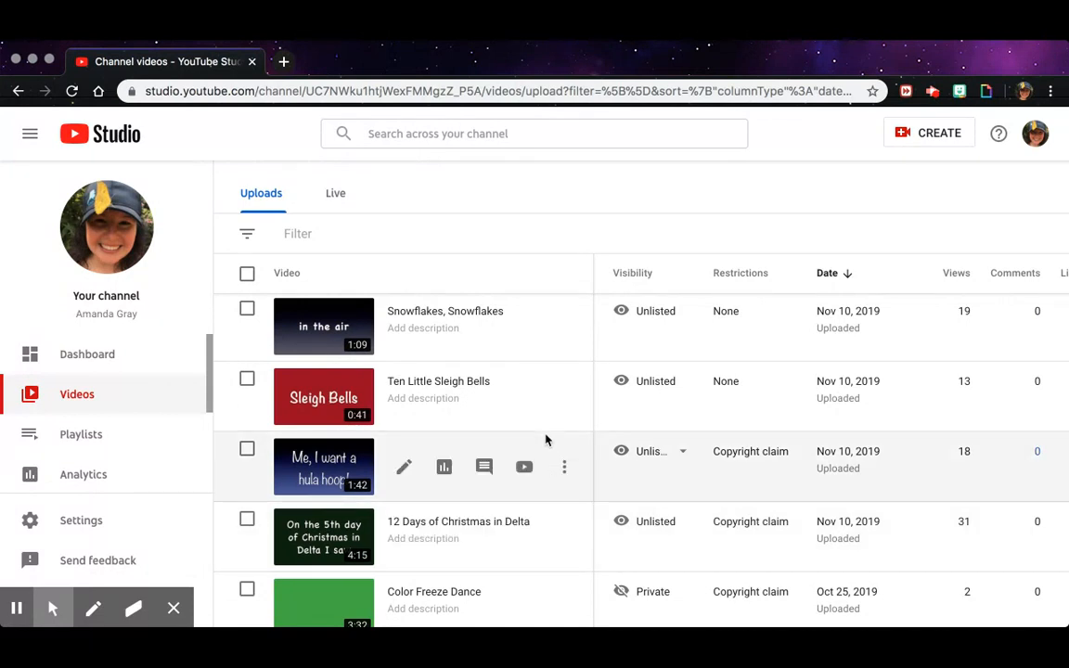
scroll(546, 440, up, 10)
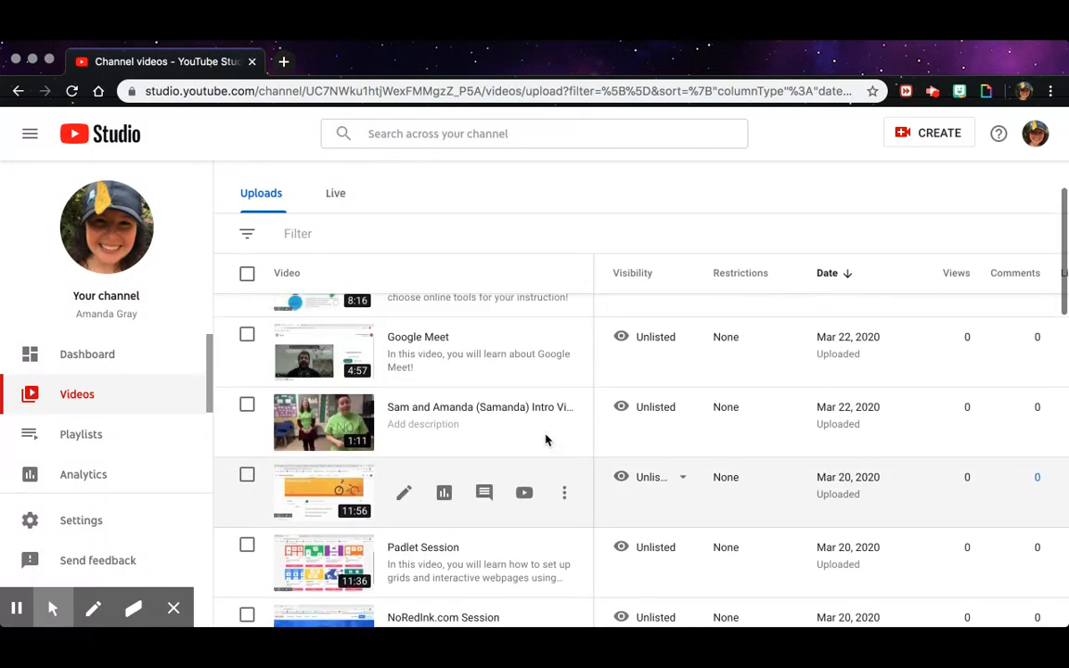
scroll(546, 439, up, 3)
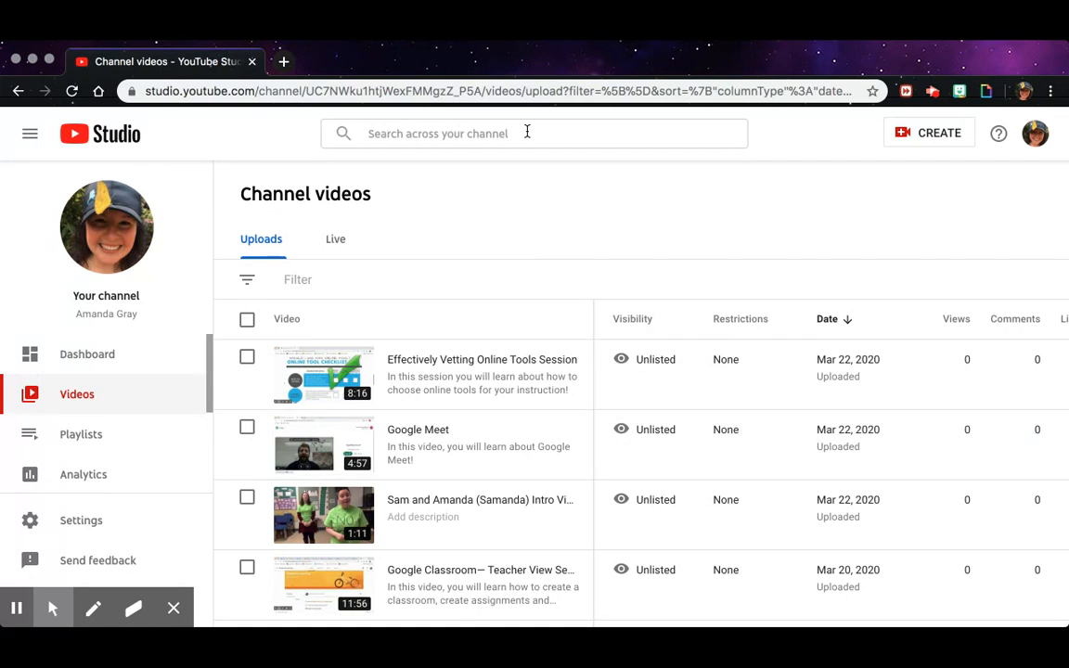
Switch to Google Drive in a new browser tab and create a blank Google Sheets spreadsheet
click(284, 62)
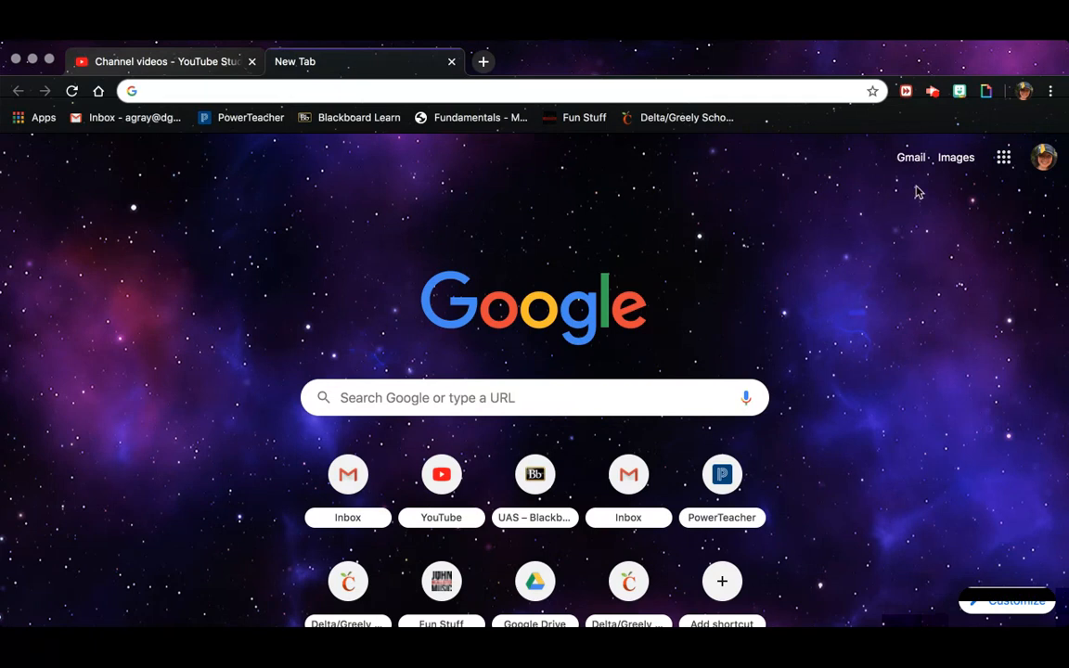
click(1004, 160)
click(993, 246)
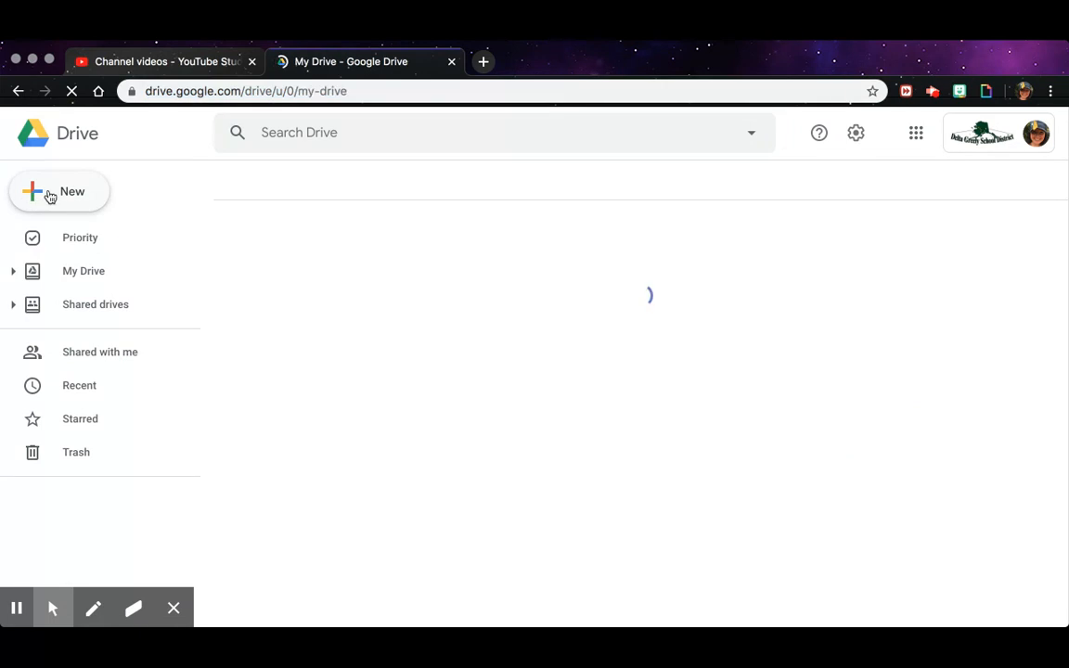
click(49, 194)
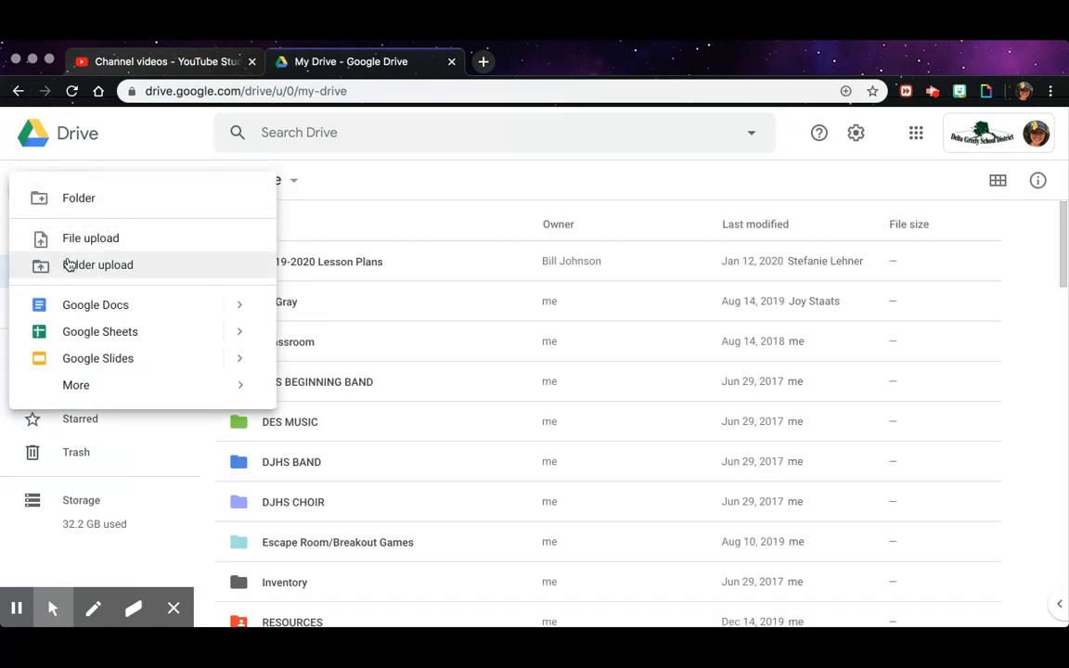
click(79, 332)
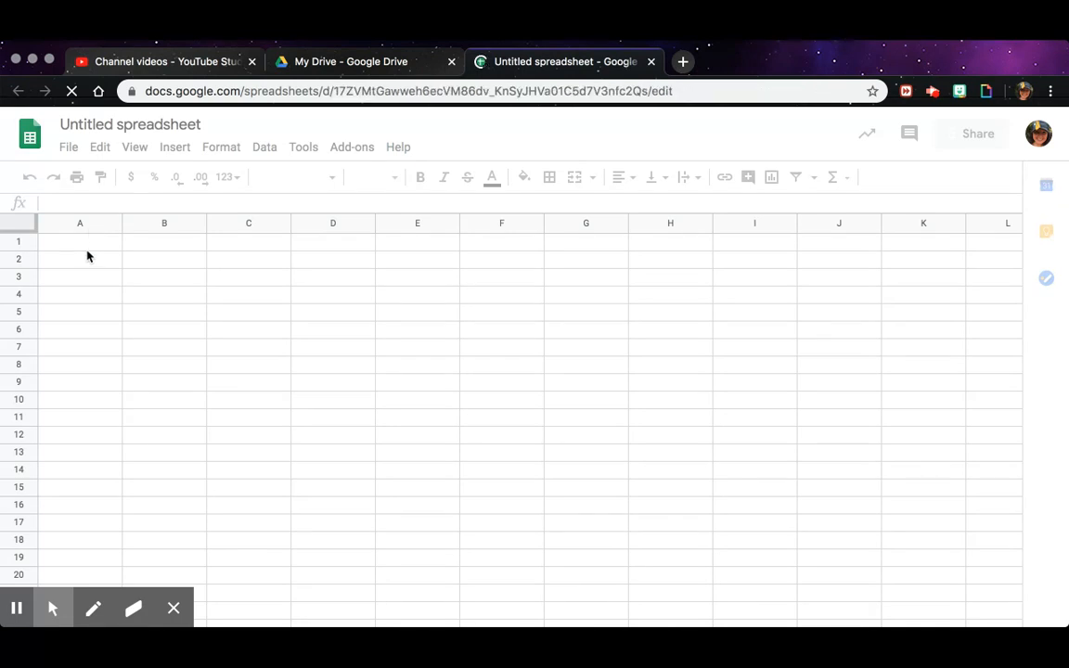
Enter "Counting to ten" in cell A1, then close the spreadsheet and Drive tabs
click(86, 249)
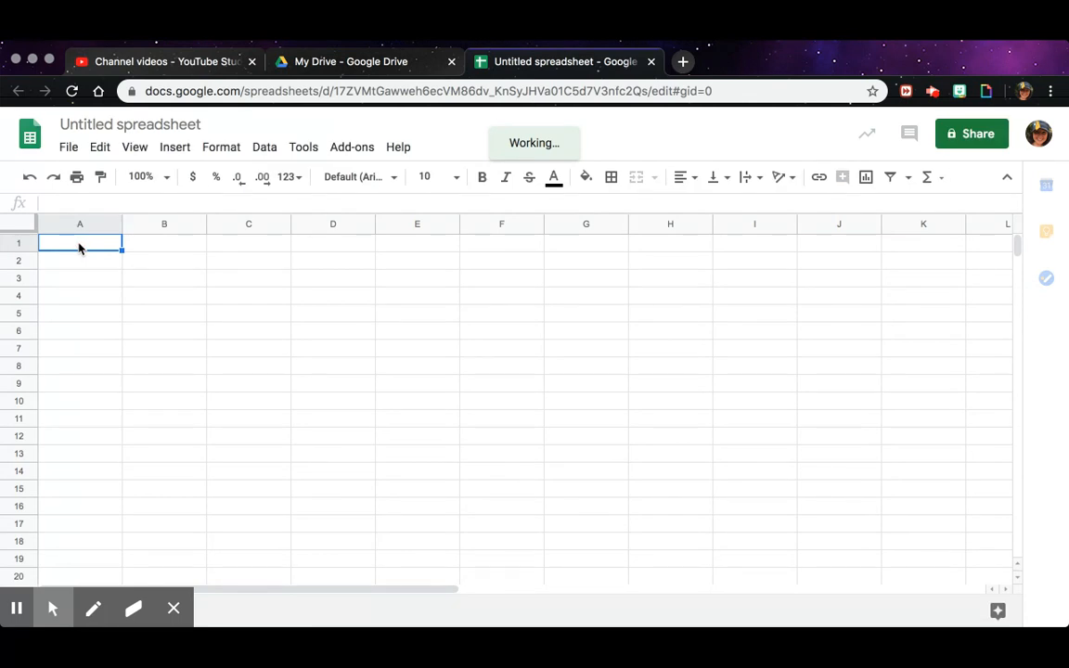
text(Counting to )
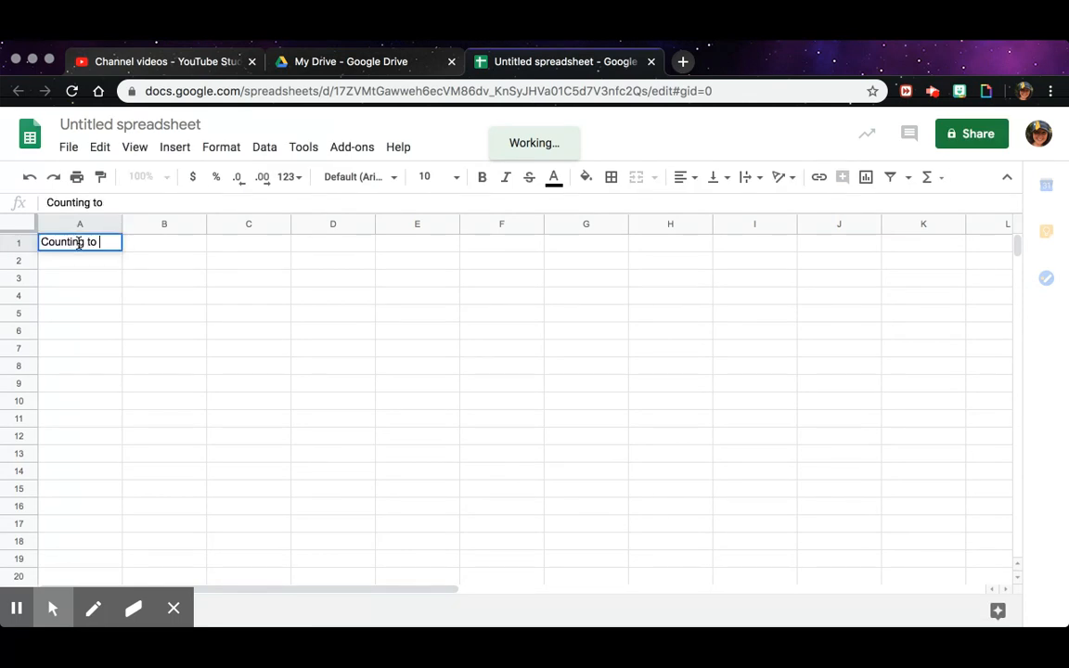
text(ten)
click(157, 249)
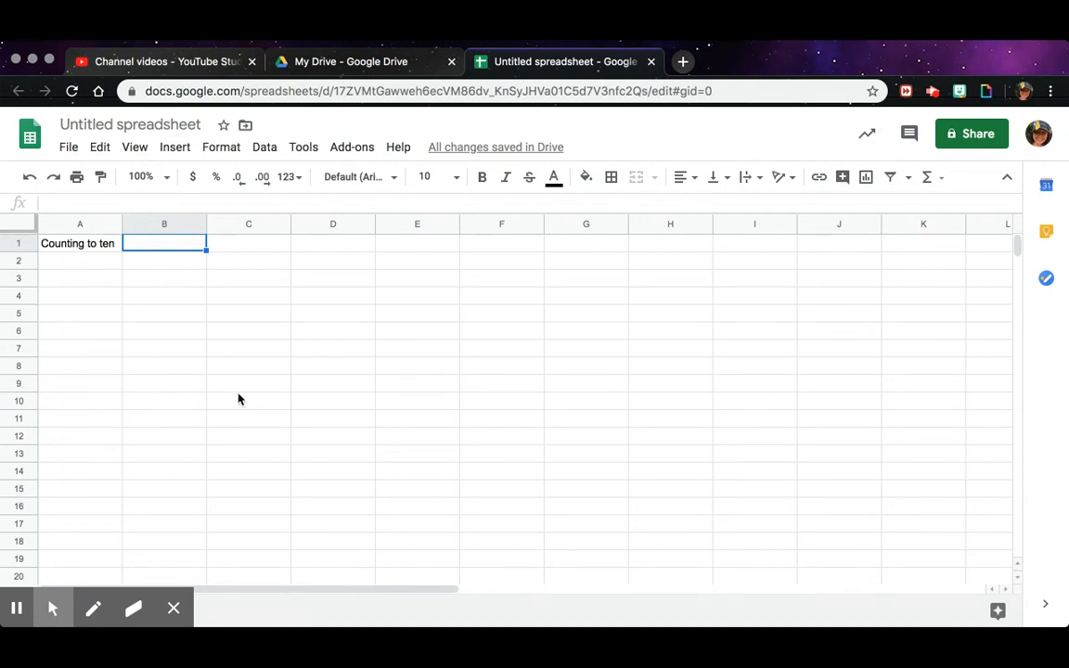
click(651, 61)
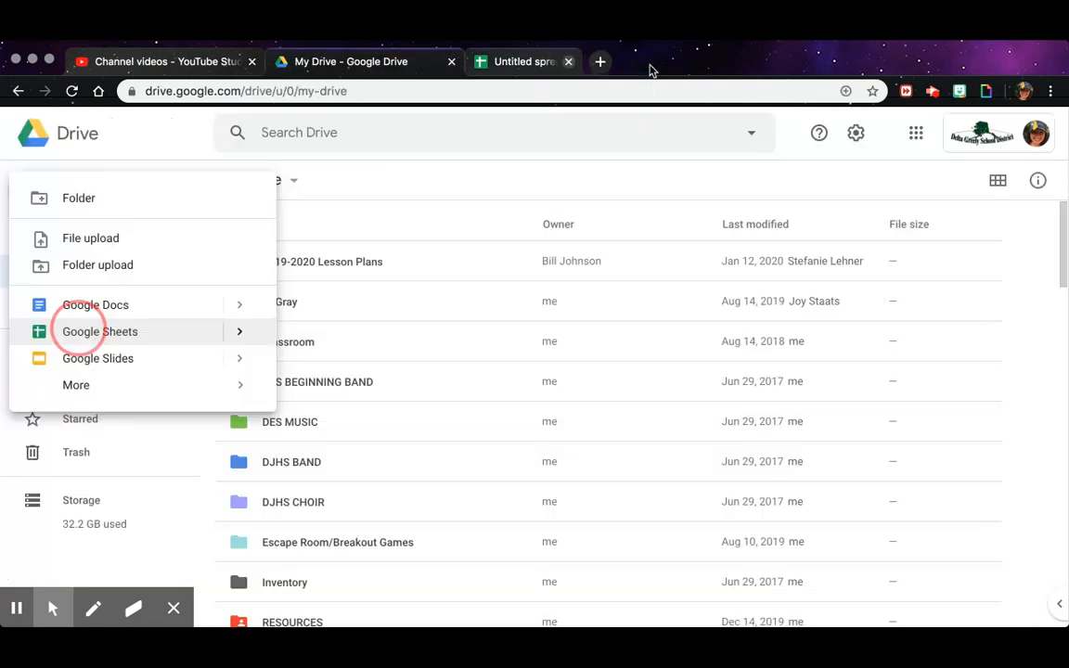
click(451, 61)
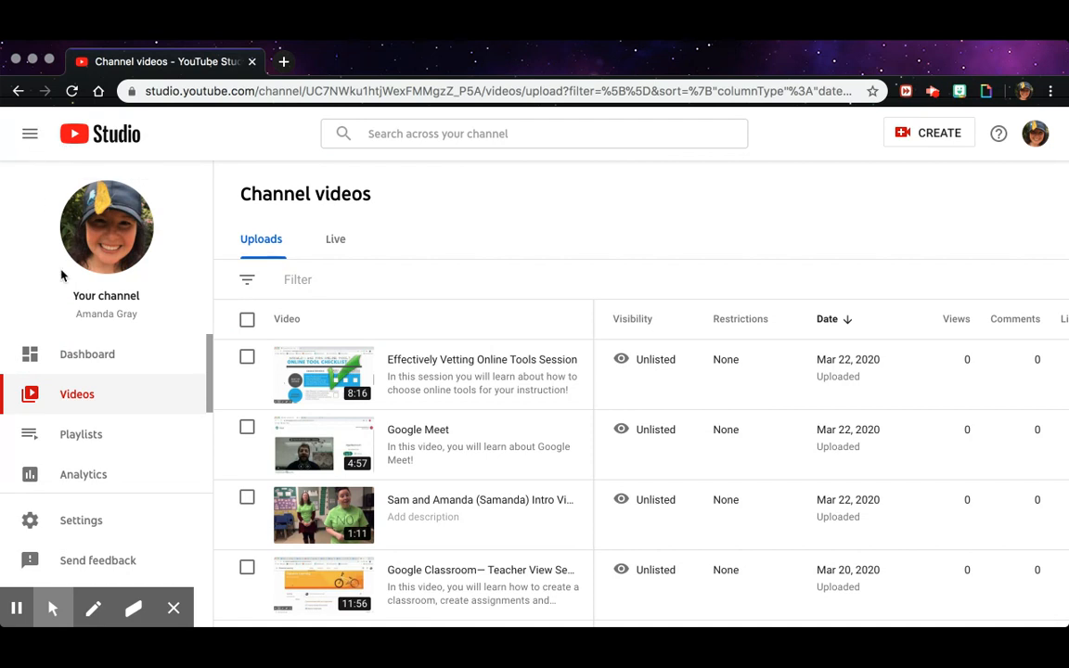
View the channel's list of playlists and return to YouTube Studio
click(79, 438)
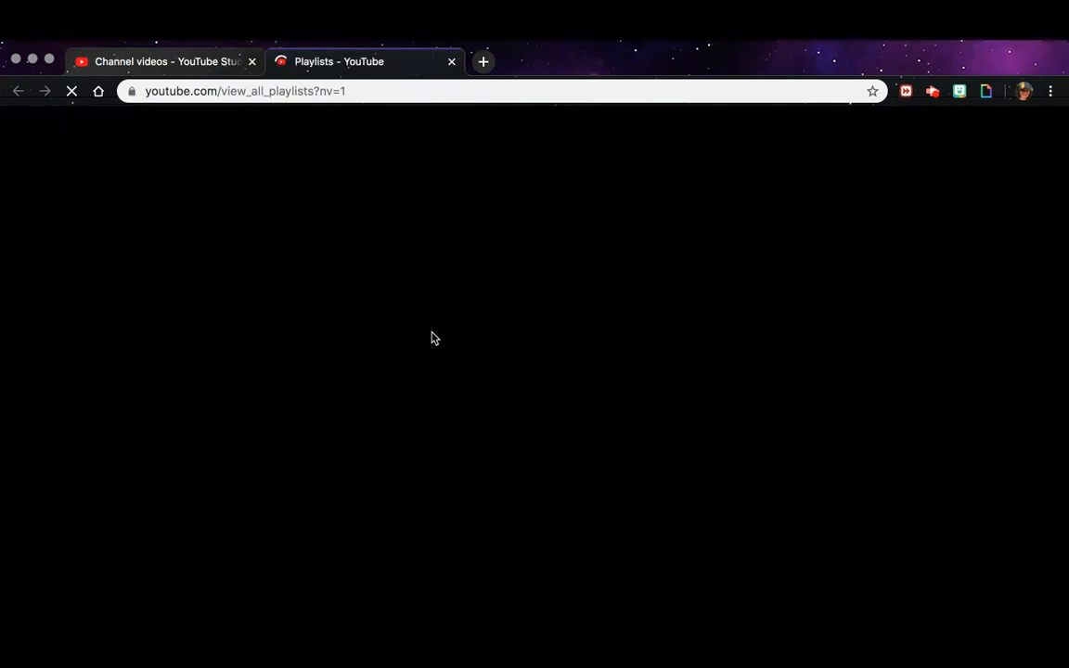
scroll(431, 337, down, 3)
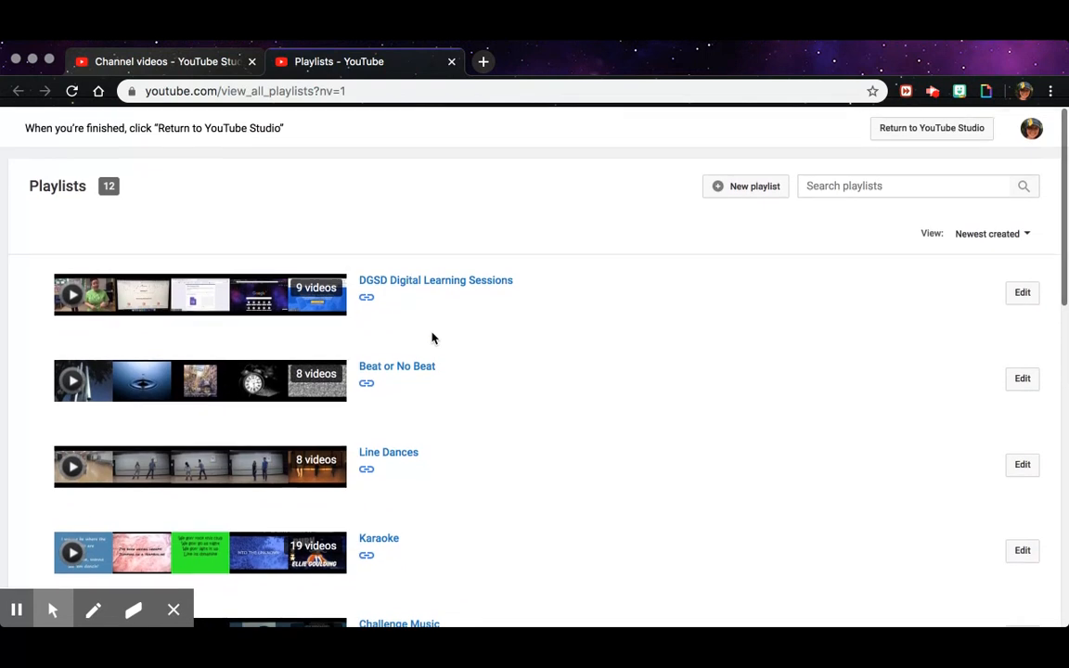
click(893, 127)
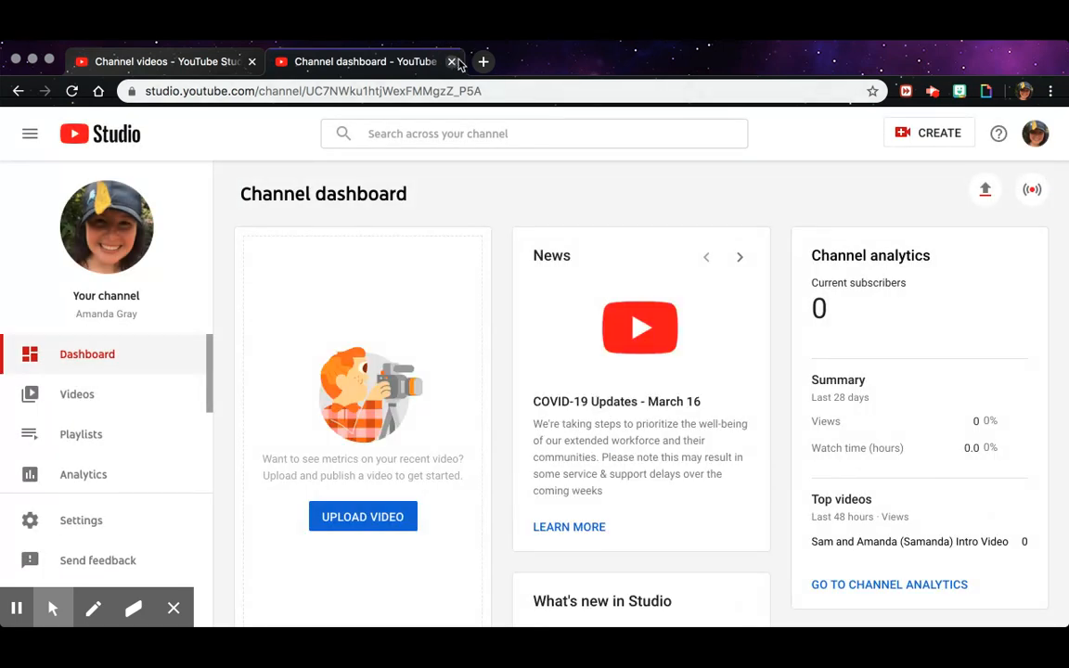
Open the YouTube home page in a new browser tab and close the Channel dashboard tab
click(483, 61)
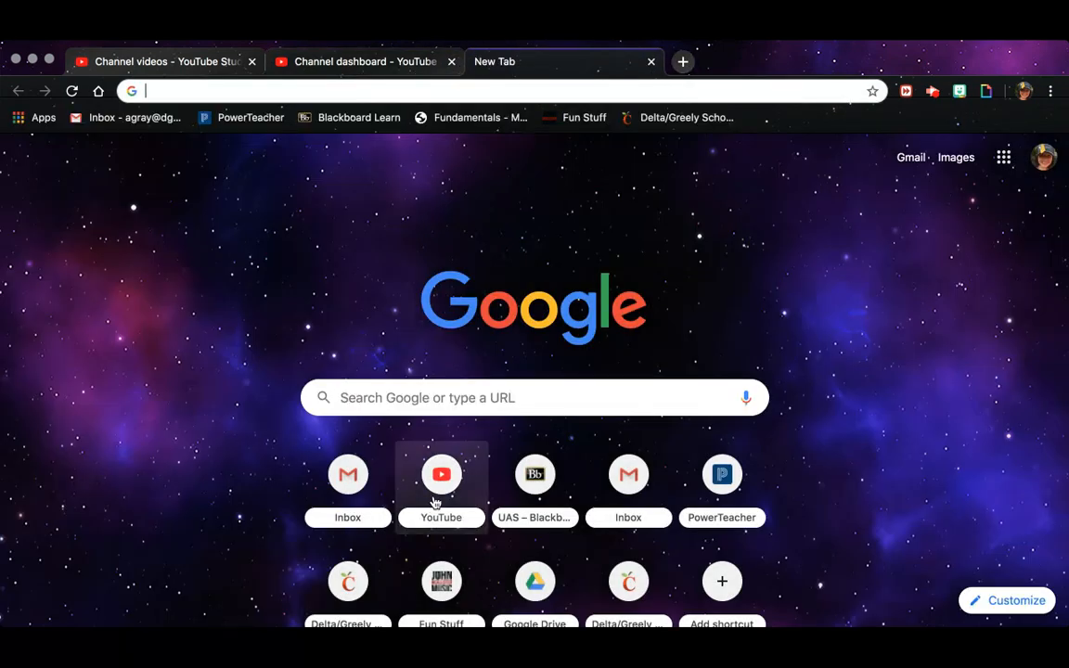
click(441, 483)
click(450, 61)
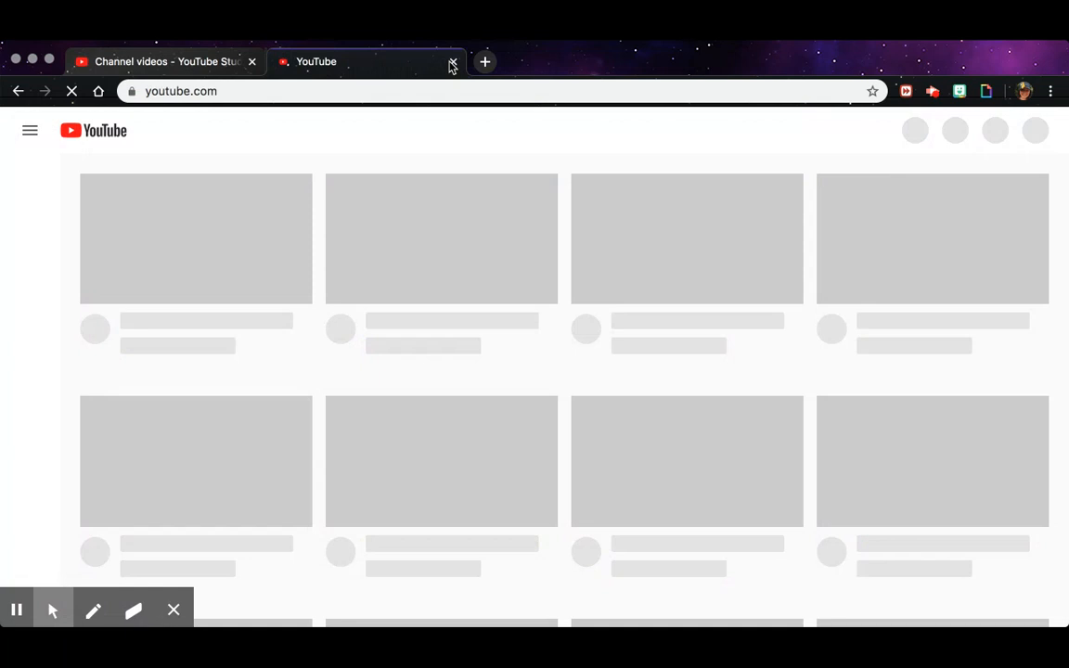
Search YouTube for "gonoodle can't stop the feeling"
click(264, 130)
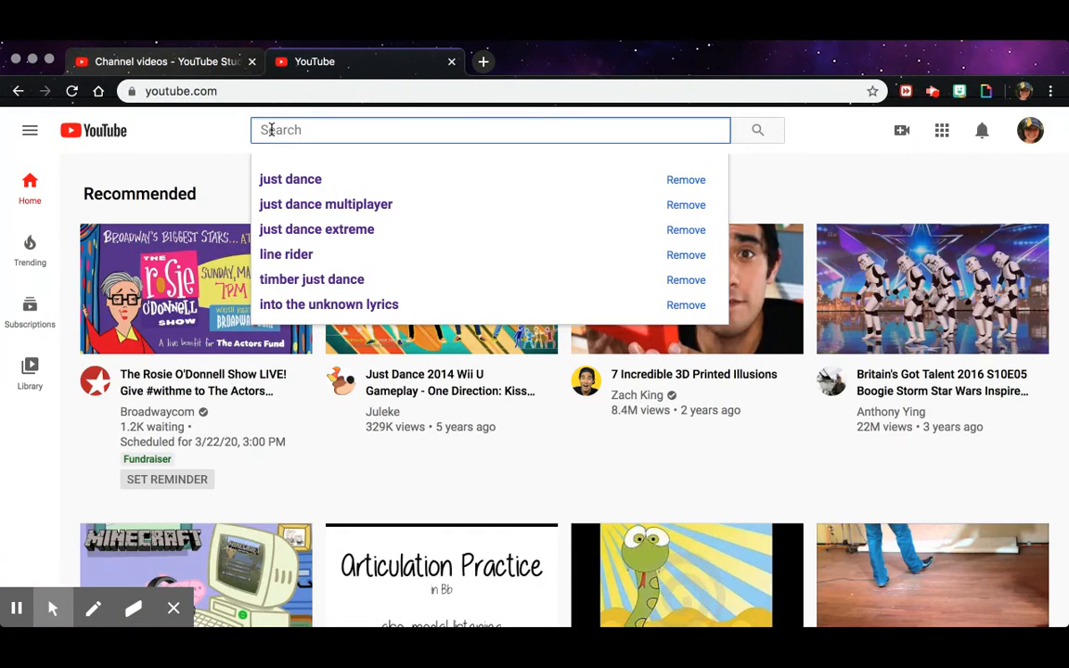
text(Go )
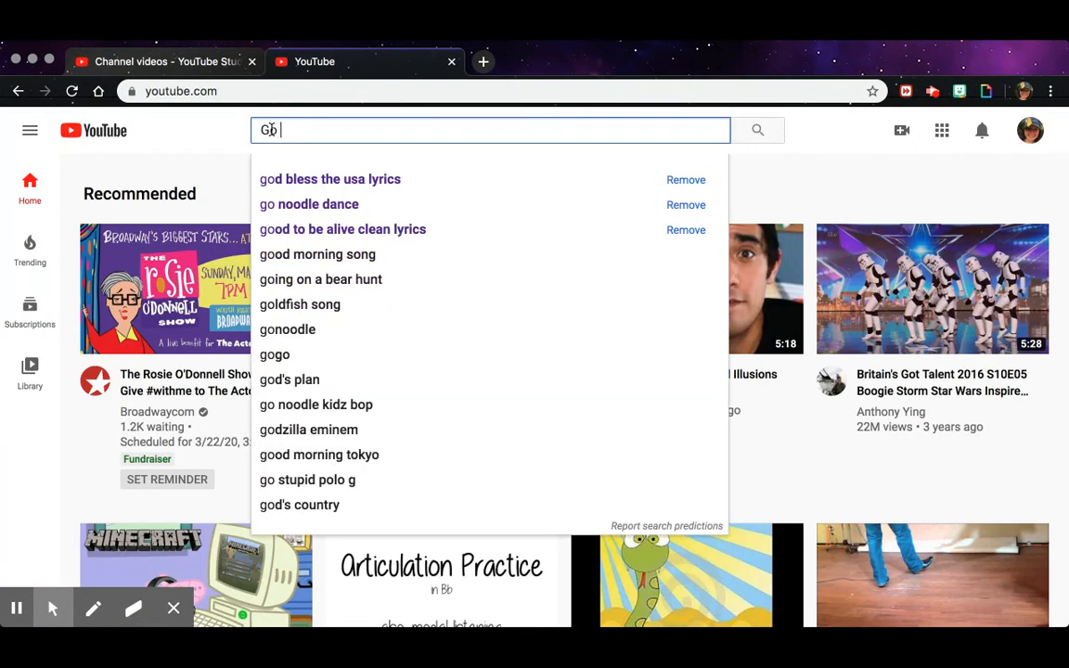
text(Noodle Cant)
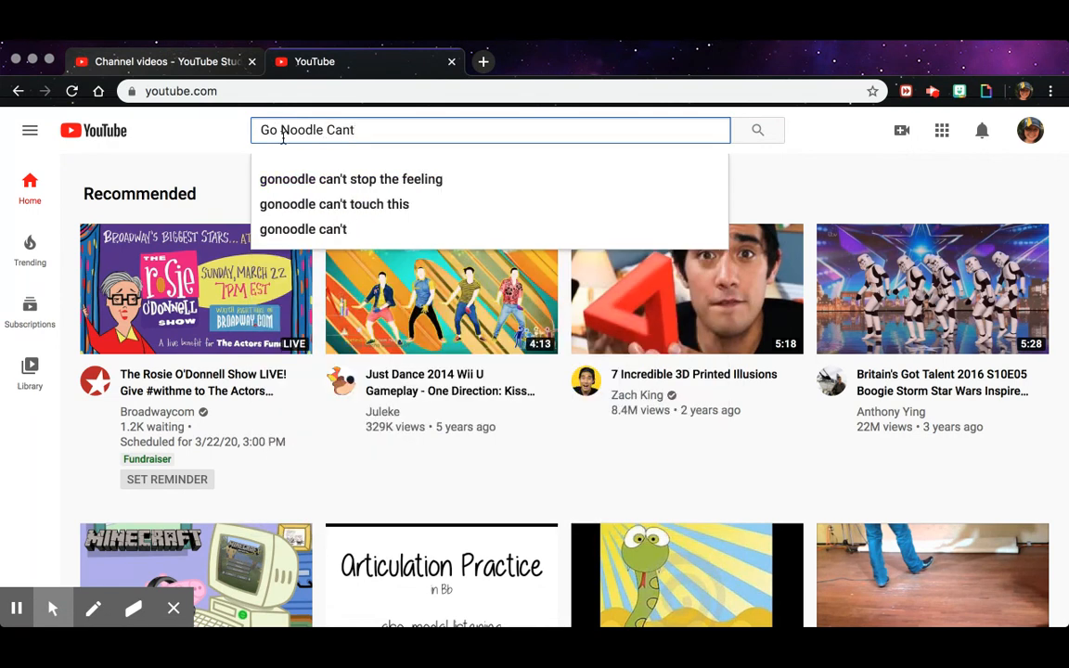
click(314, 175)
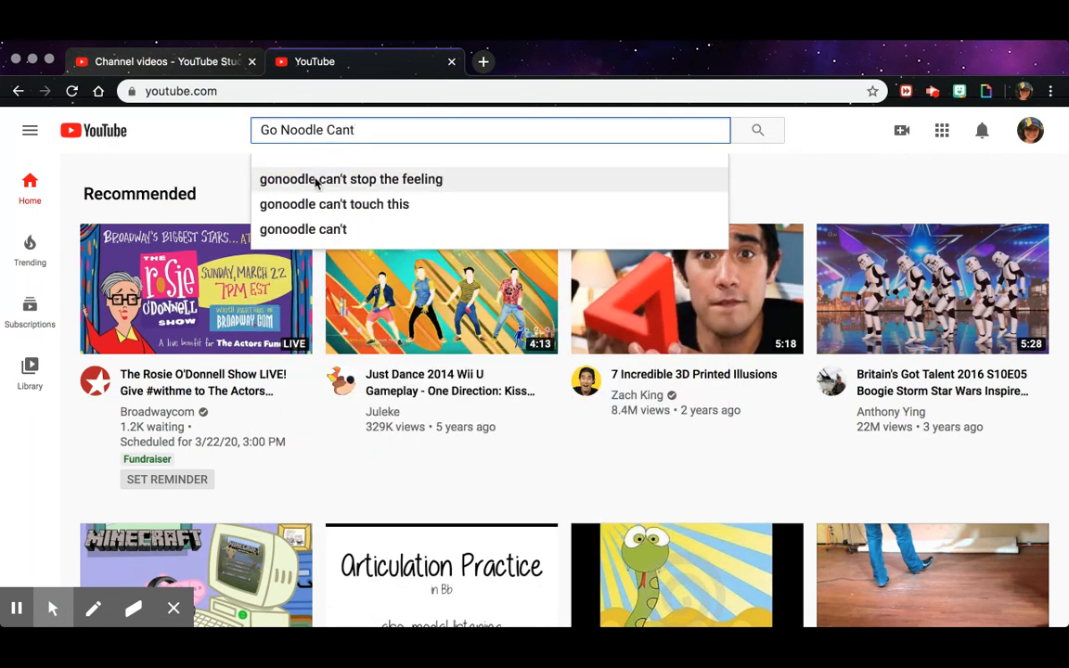
click(312, 179)
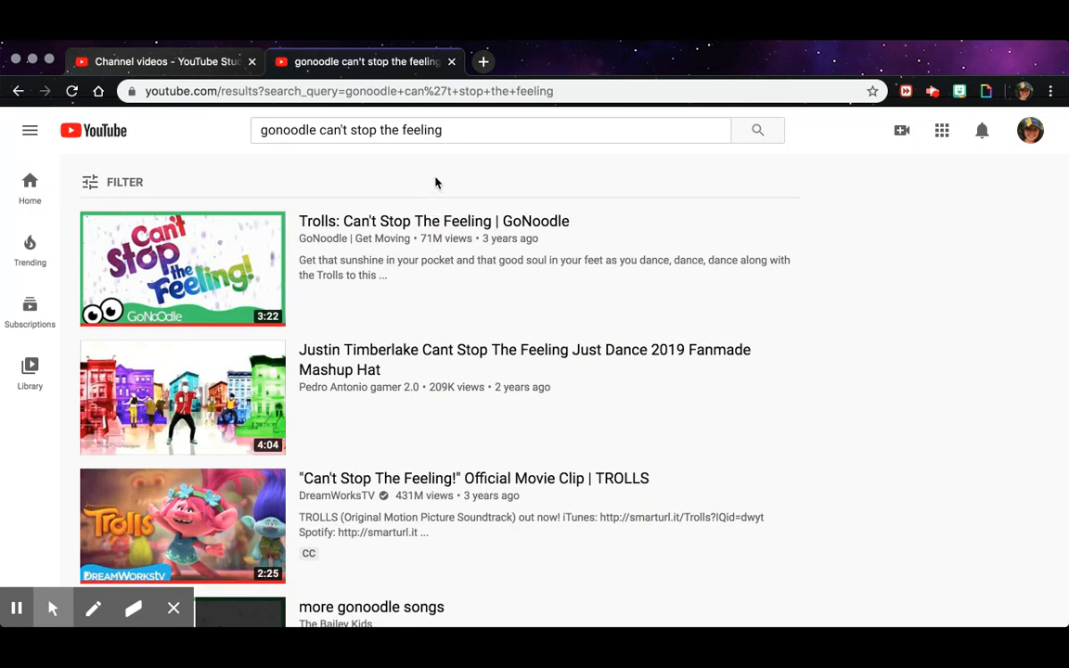
Open the video "Trolls: Can't Stop The Feeling | GoNoodle", pause it and view its details
click(430, 221)
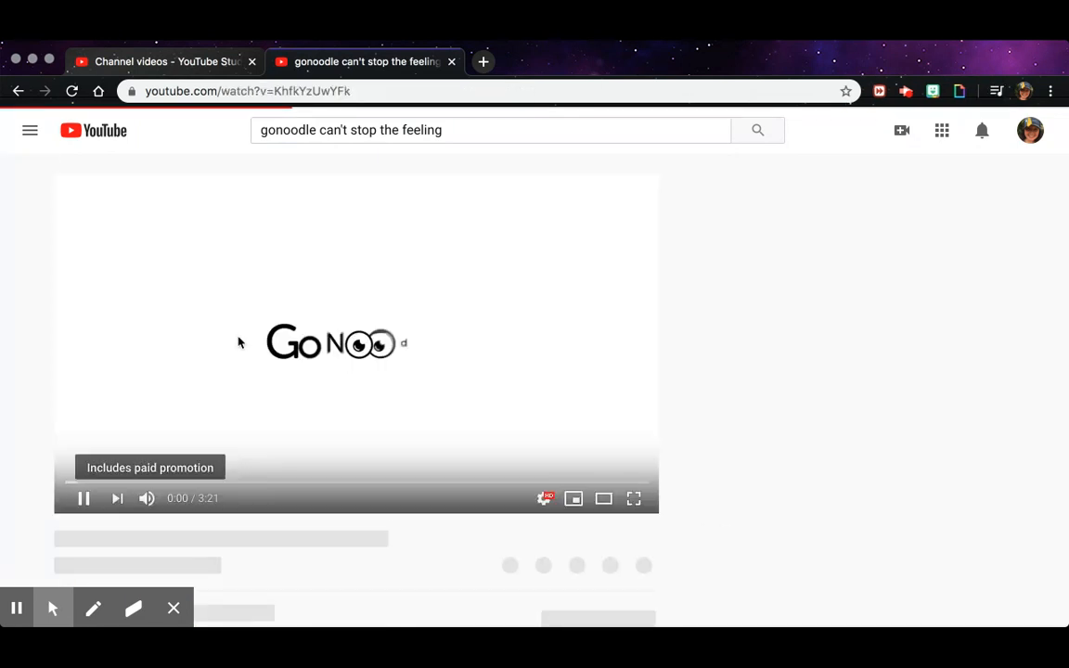
click(84, 498)
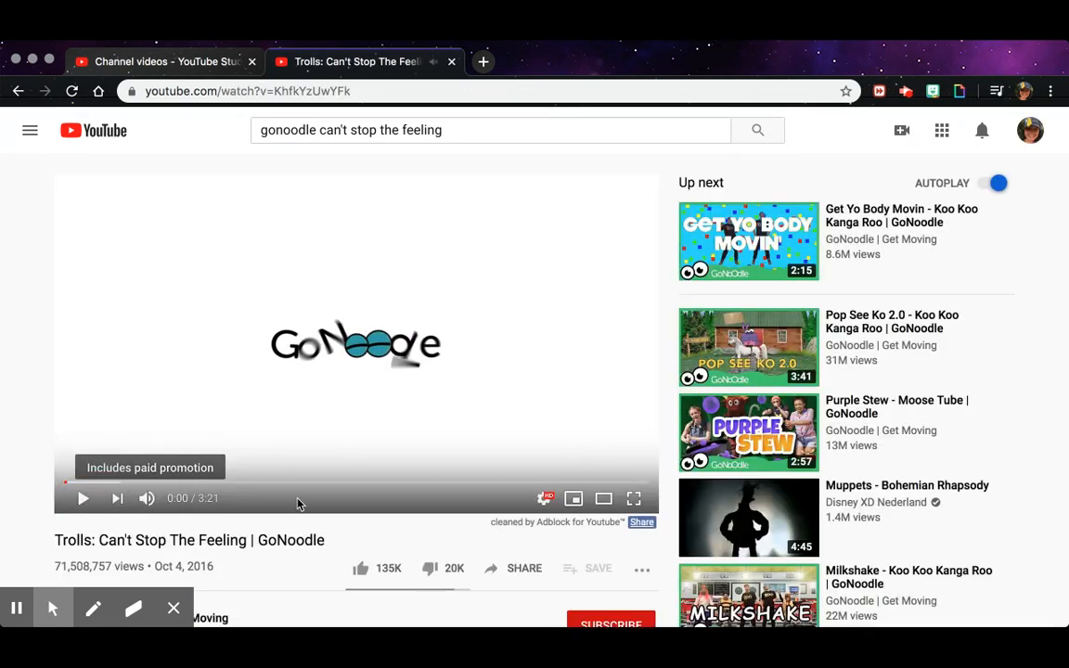
scroll(297, 501, down, 1)
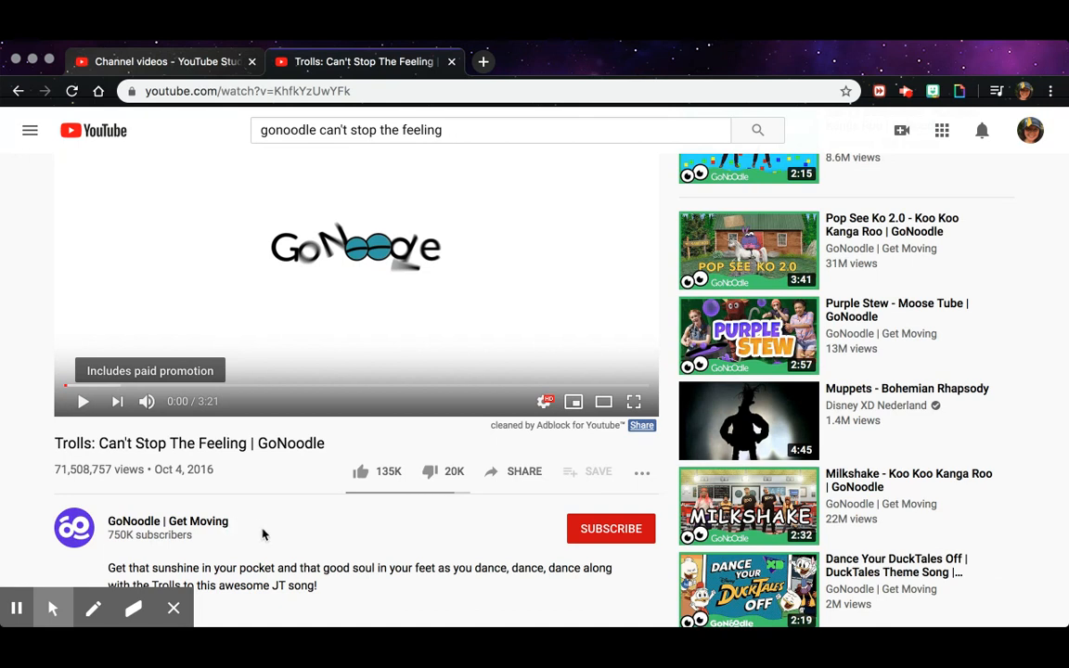
scroll(293, 529, up, 1)
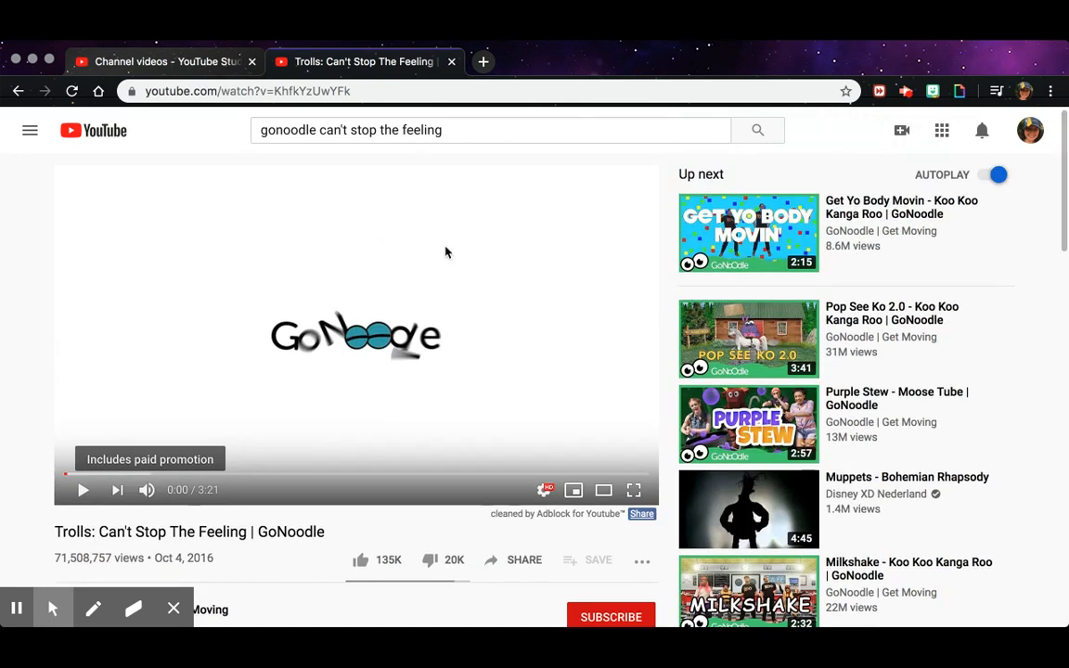
Replace the current YouTube search with a search for "just dance"
drag(450, 131, 231, 131)
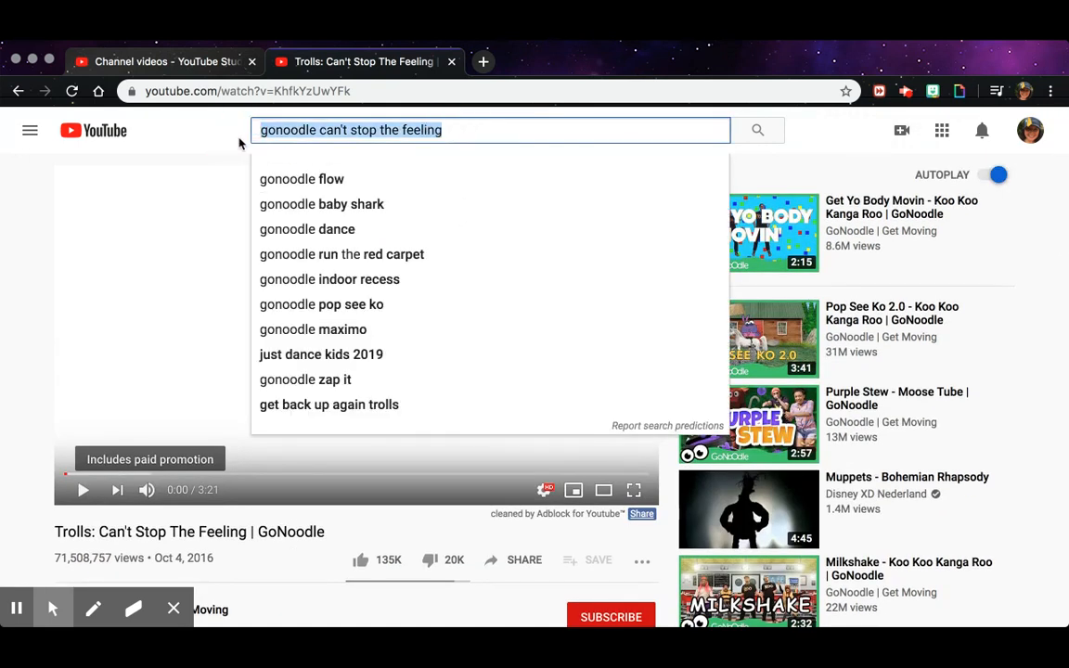
text(just dance)
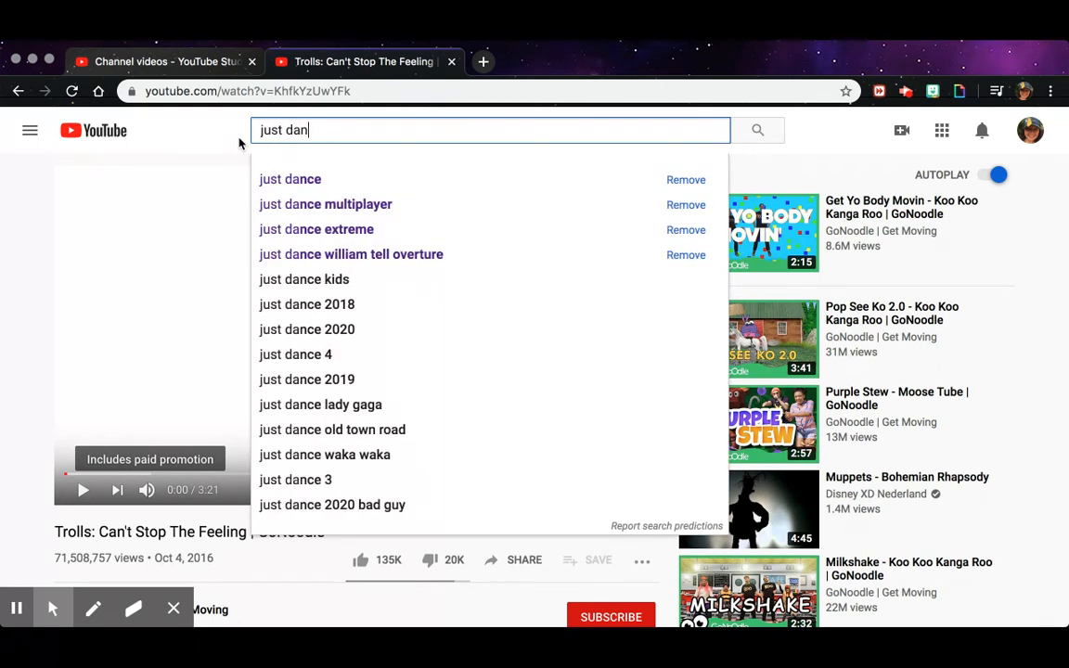
click(301, 181)
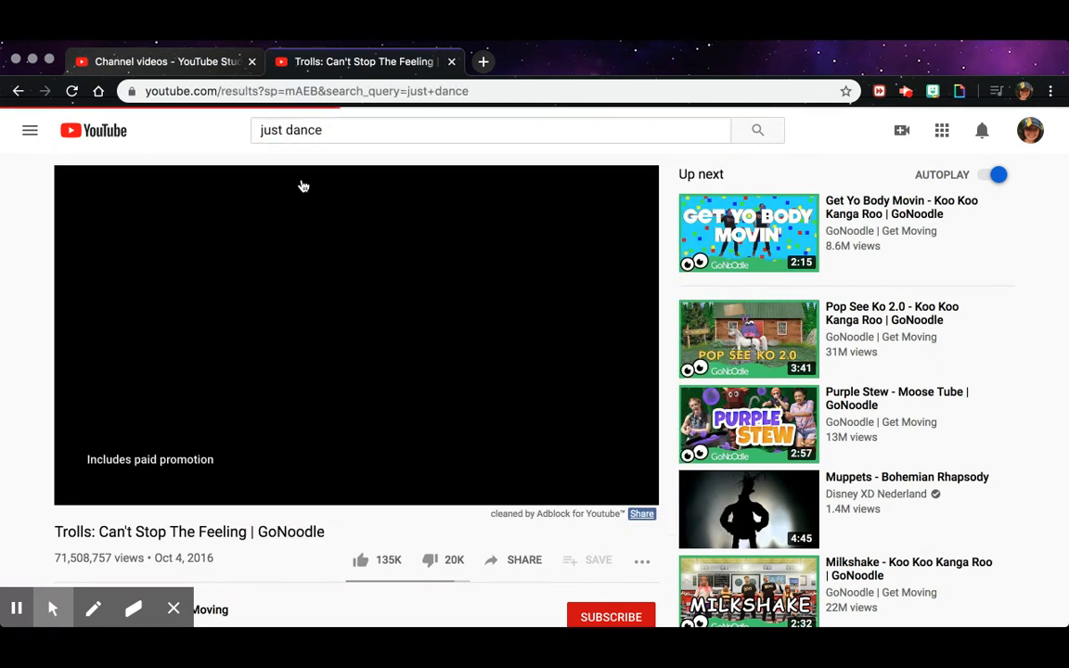
Open the video "Just Dance 2016 William Tell Overture" from the search results and pause it
scroll(352, 427, down, 3)
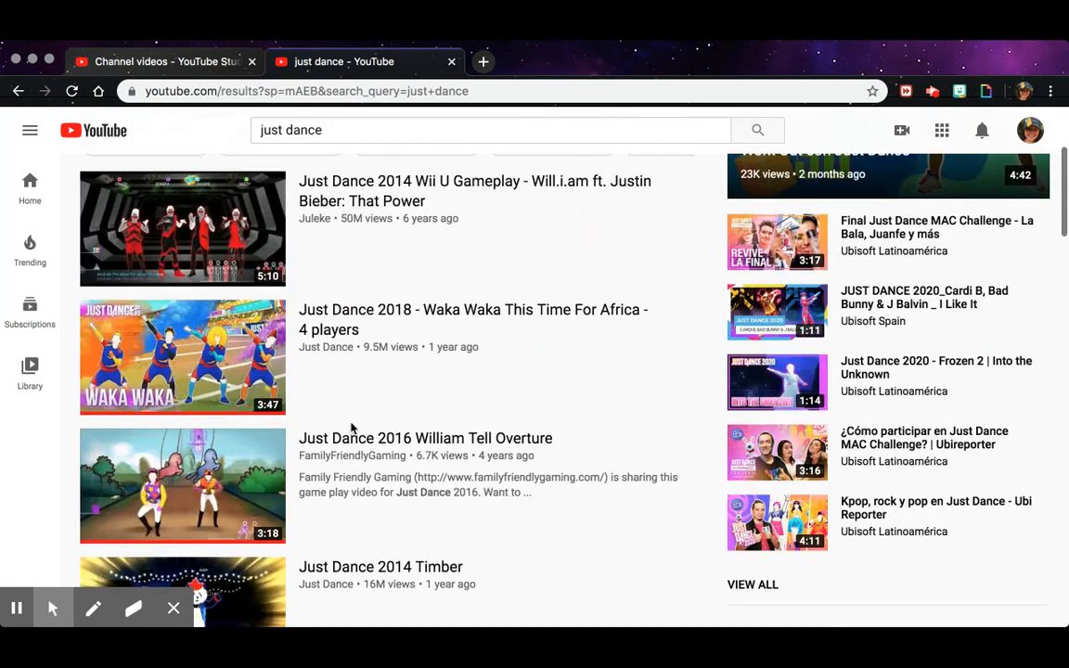
click(369, 336)
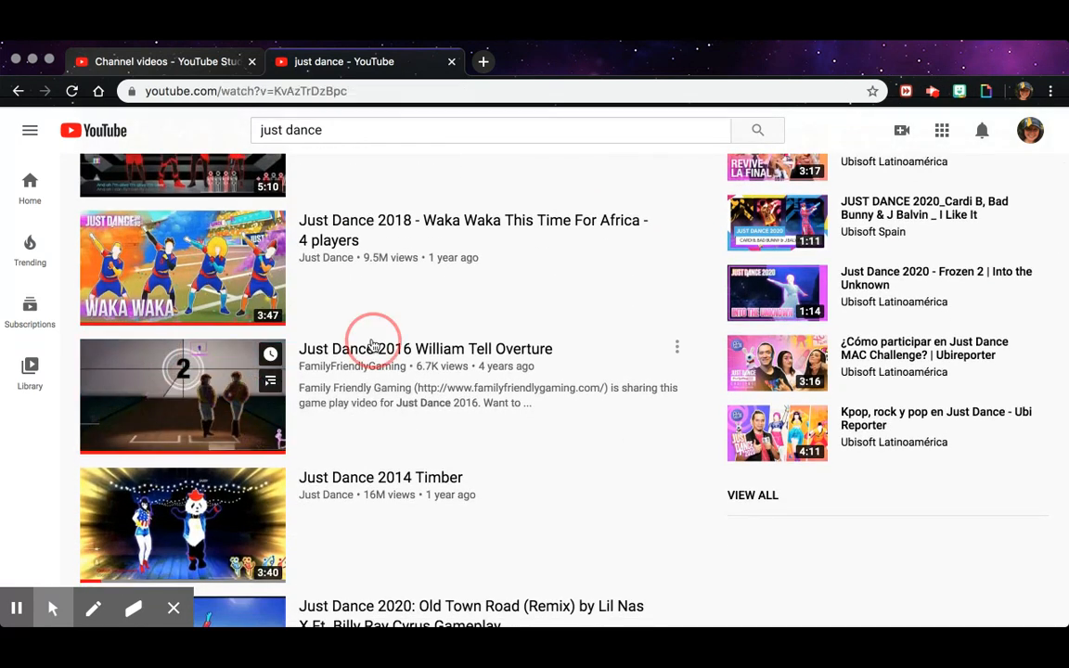
click(85, 498)
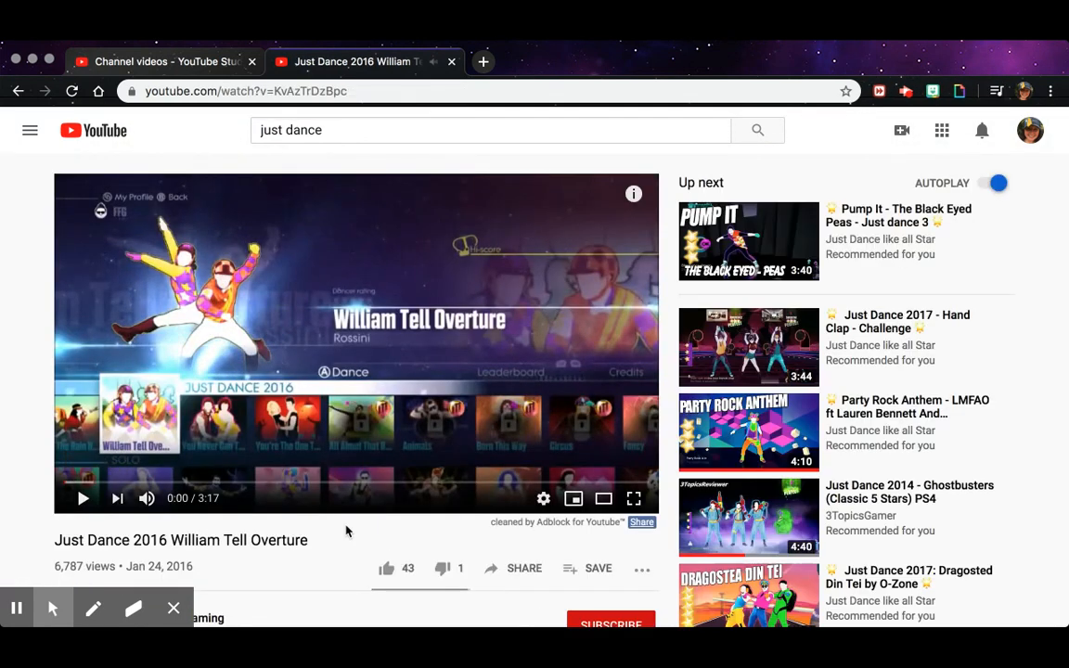
Save the William Tell Overture video to the existing "Just Dance" playlist
scroll(346, 530, down, 2)
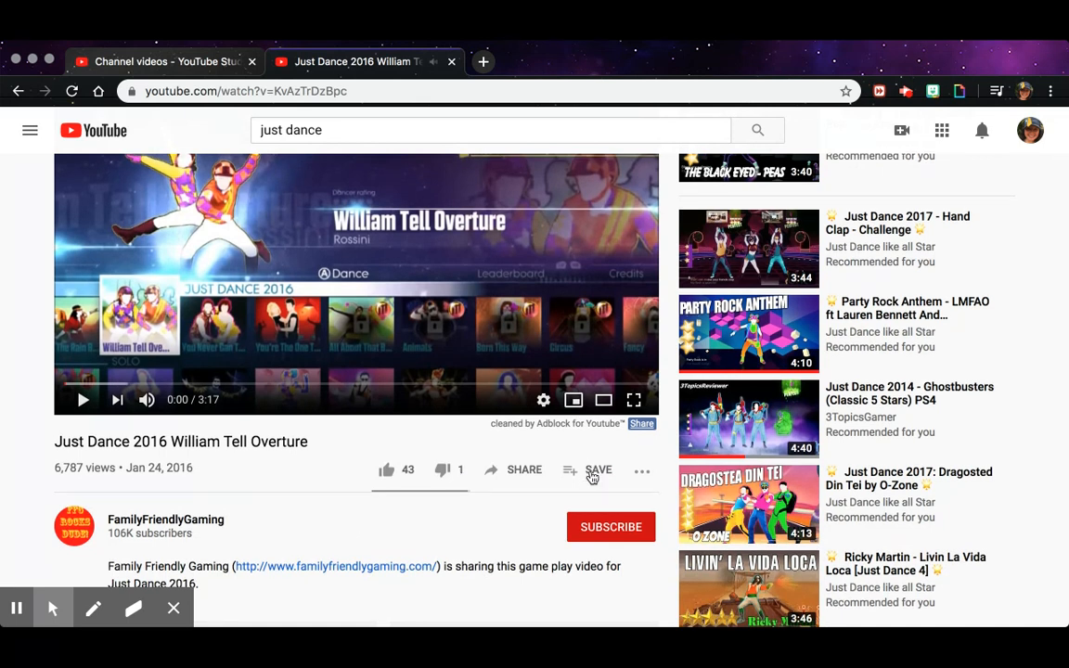
click(592, 474)
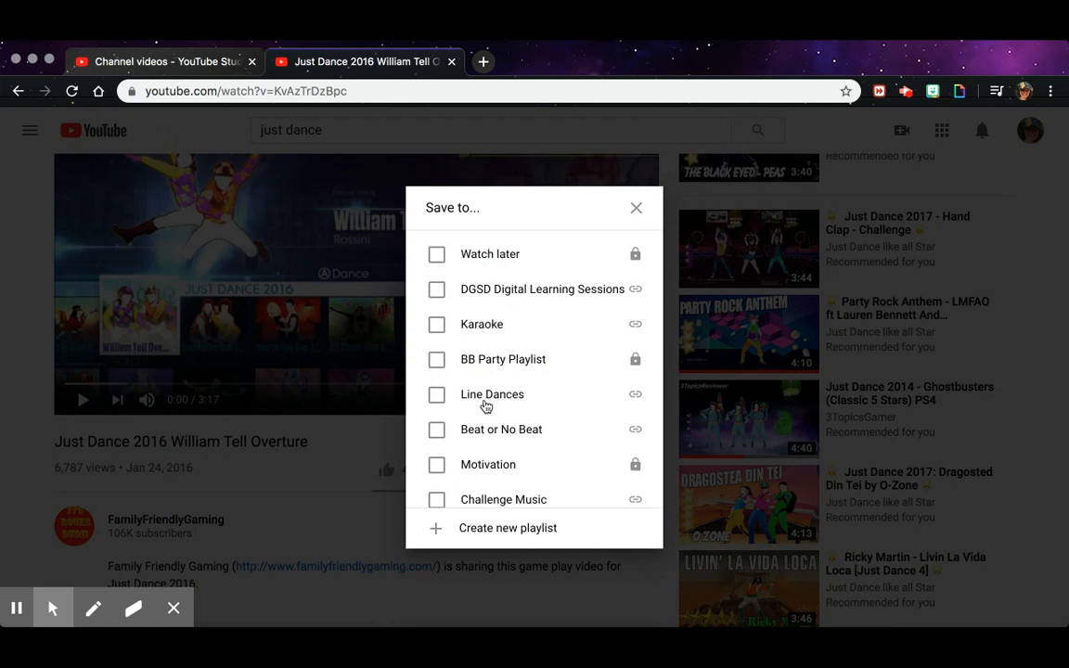
scroll(486, 405, down, 5)
scroll(485, 405, down, 1)
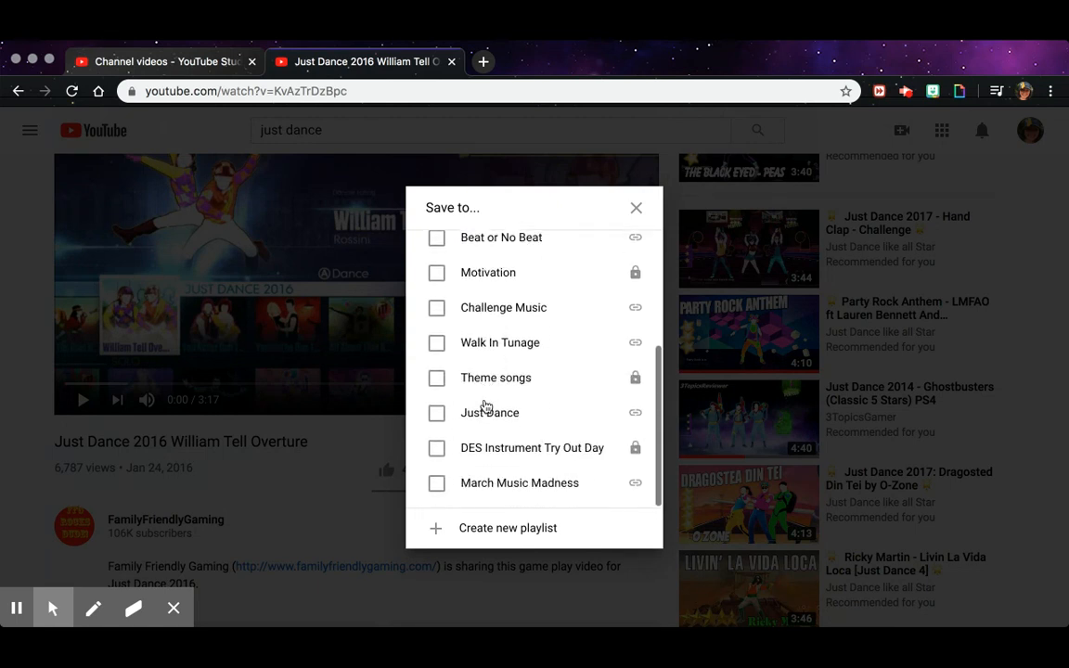
click(440, 415)
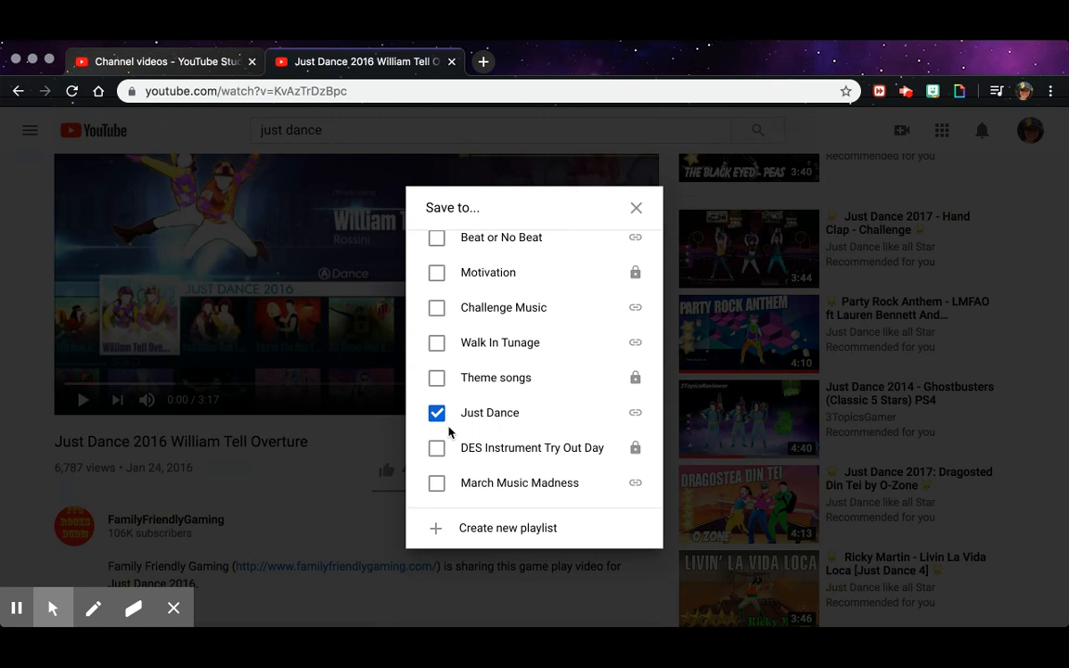
Create a new playlist named "Teaching Resources" with Unlisted privacy for the William Tell Overture video
click(477, 529)
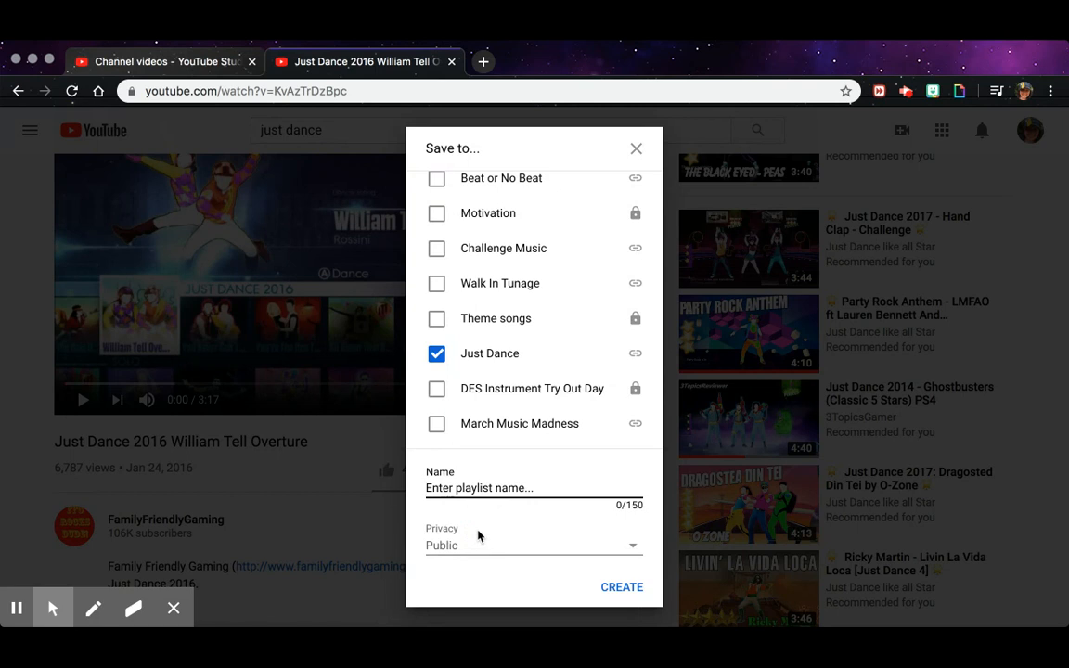
text(Teacher)
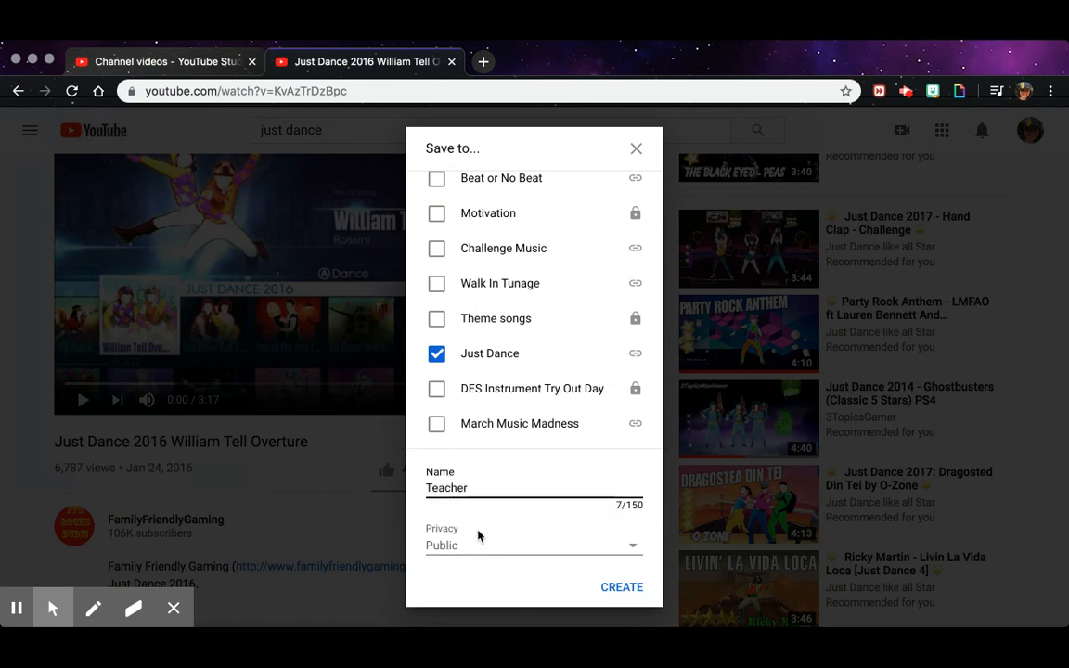
key(BackSpace)
key(BackSpace)
text(ing Resoucre)
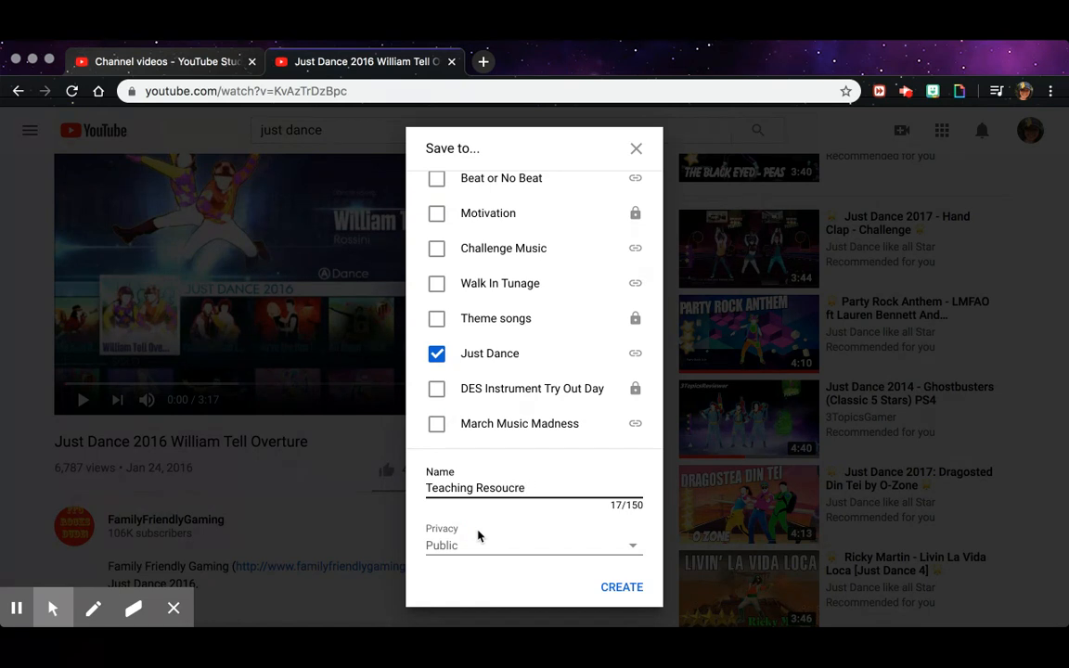
key(BackSpace)
key(BackSpace)
key(BackSpace)
text(rces)
click(471, 549)
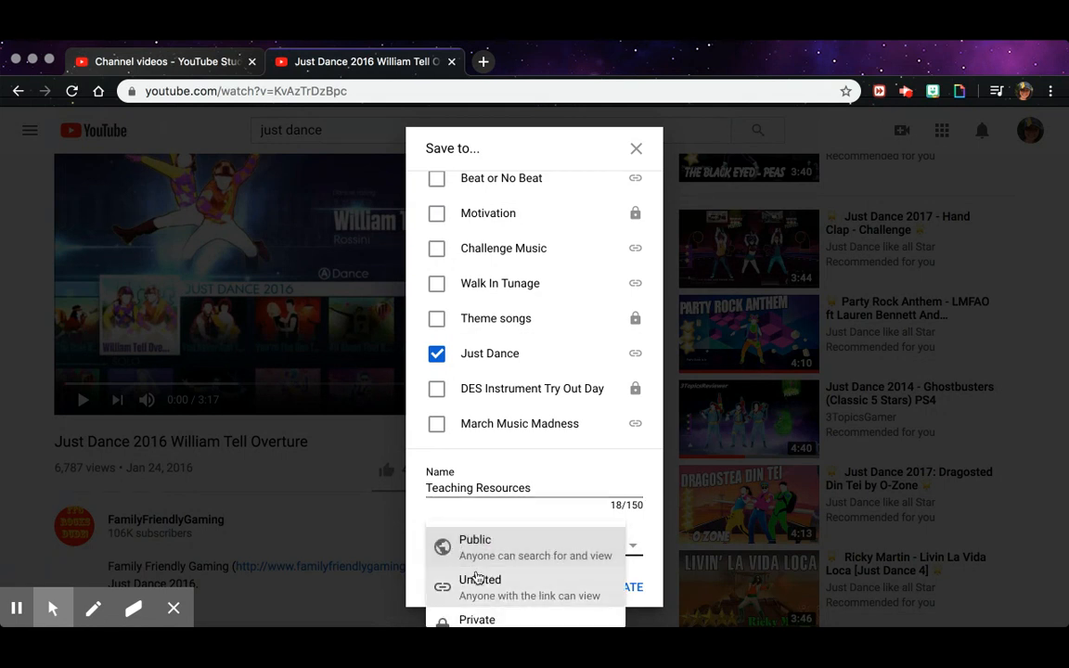
click(476, 579)
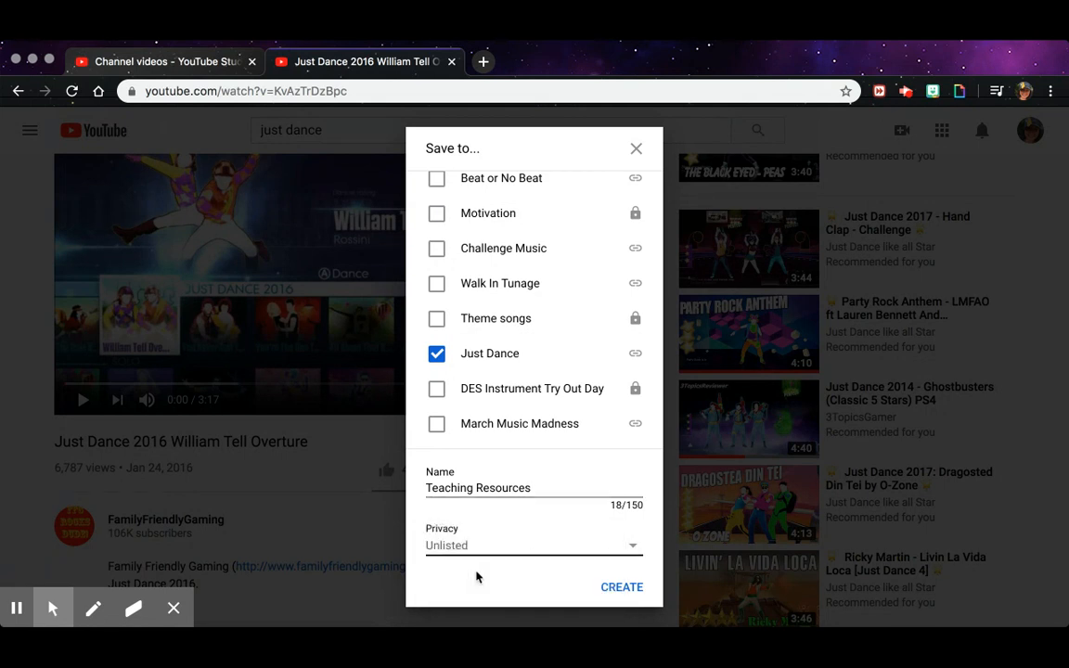
click(621, 588)
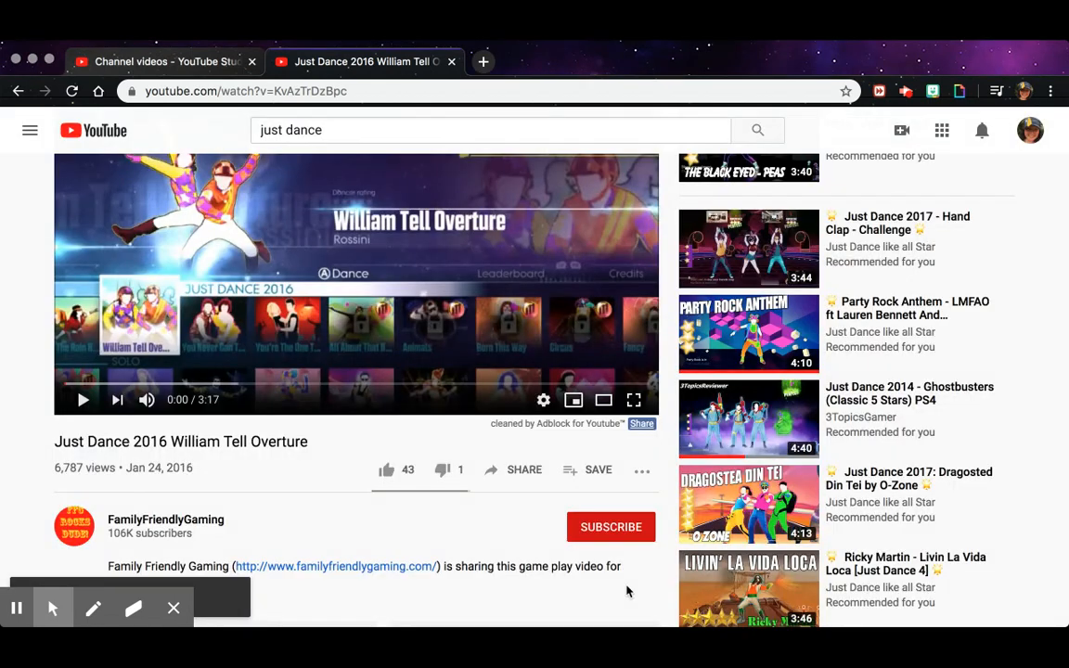
Check which playlists the William Tell Overture video is saved to, and close its browser tab to return to YouTube Studio
scroll(220, 546, down, 2)
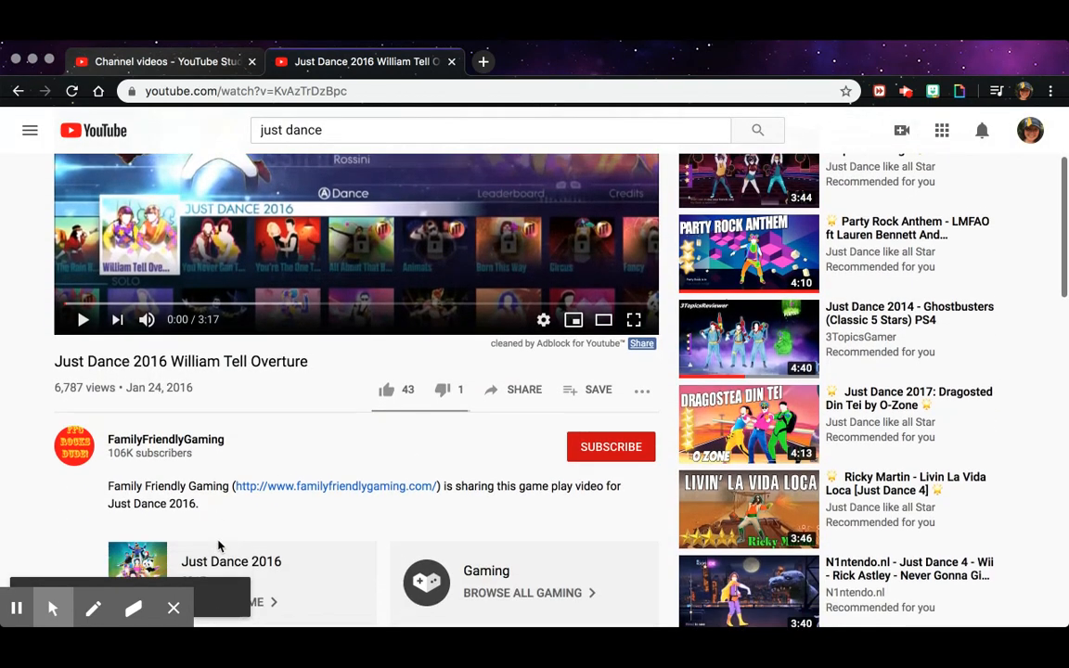
scroll(218, 545, up, 3)
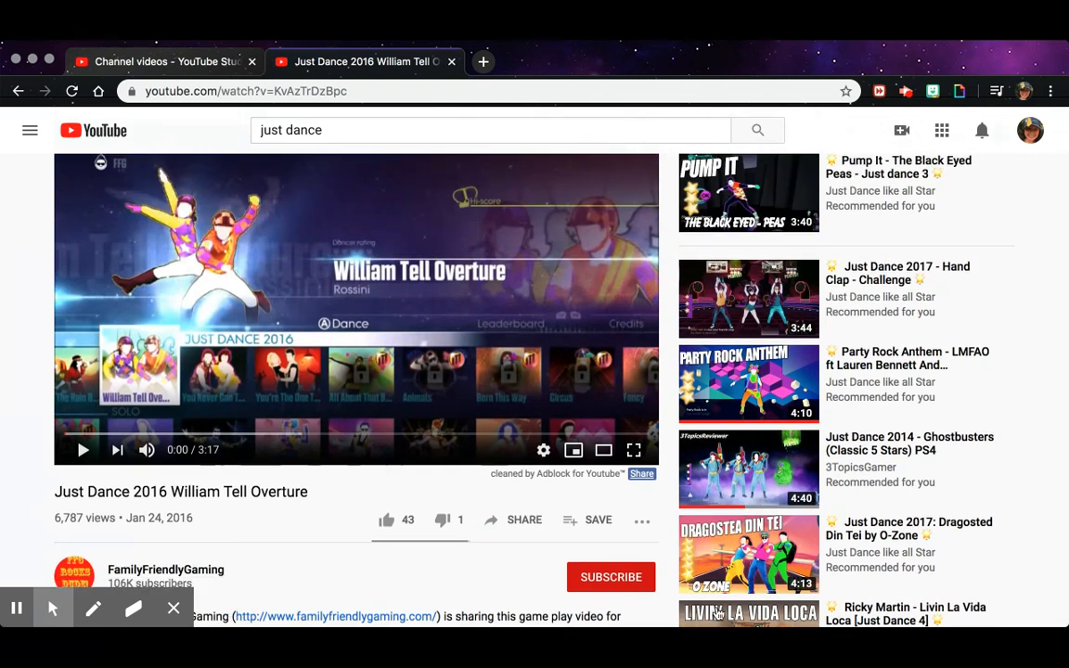
click(584, 519)
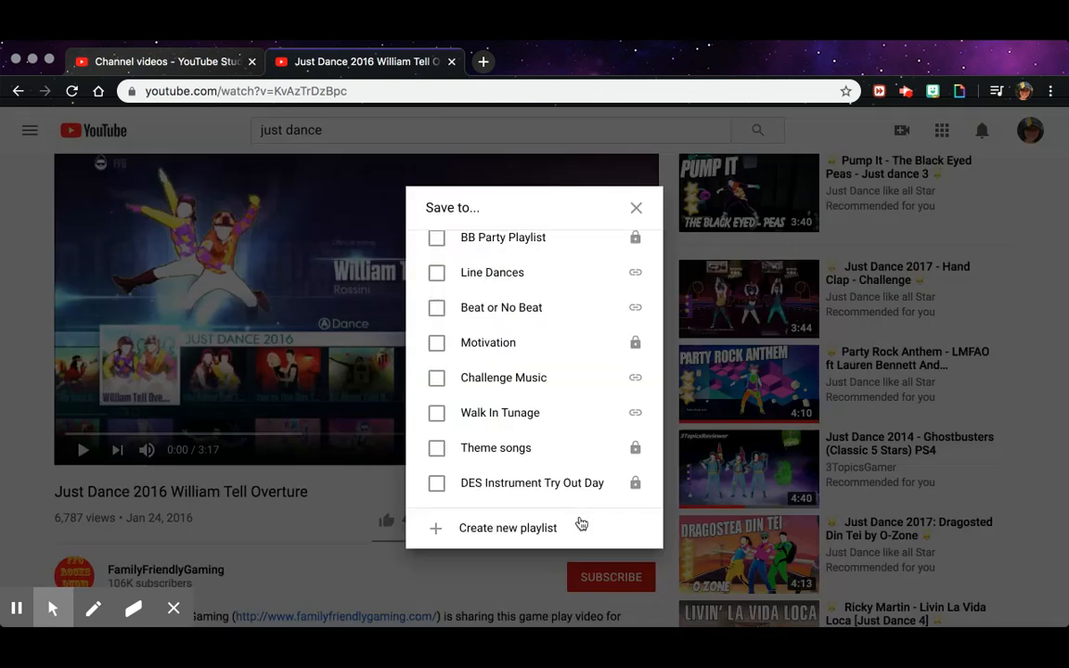
scroll(480, 444, up, 4)
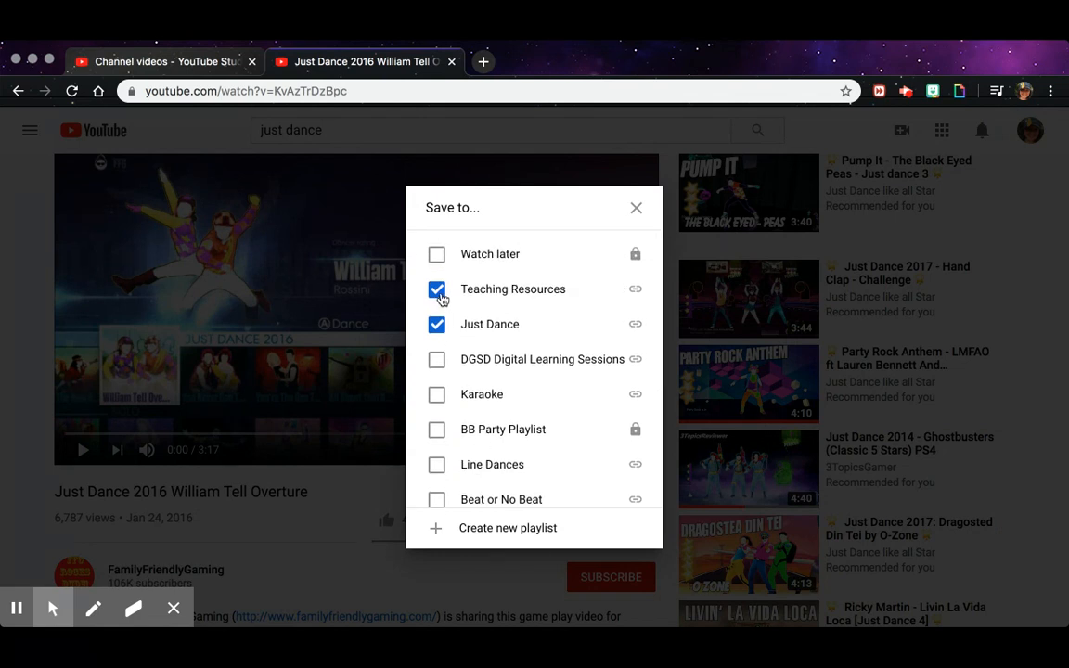
click(637, 208)
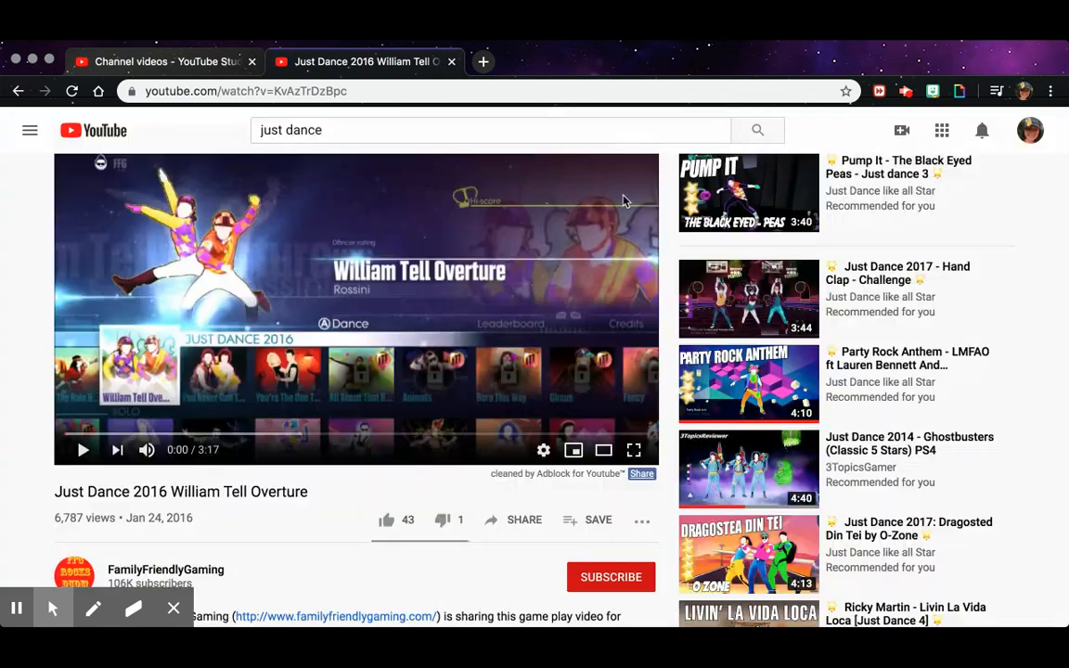
click(451, 61)
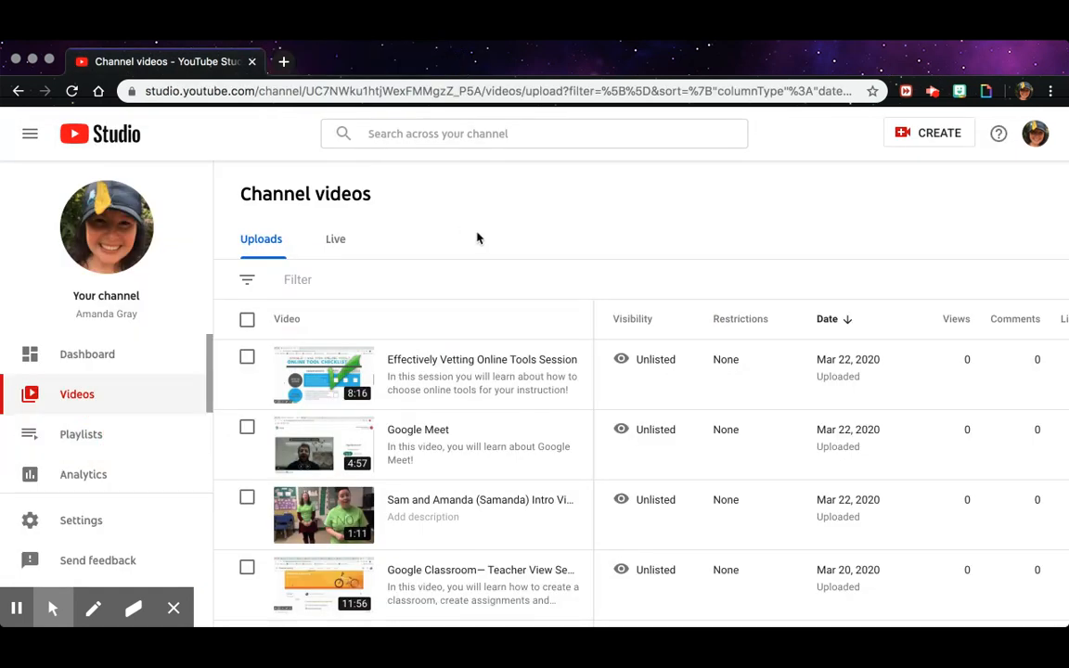
scroll(477, 239, down, 1)
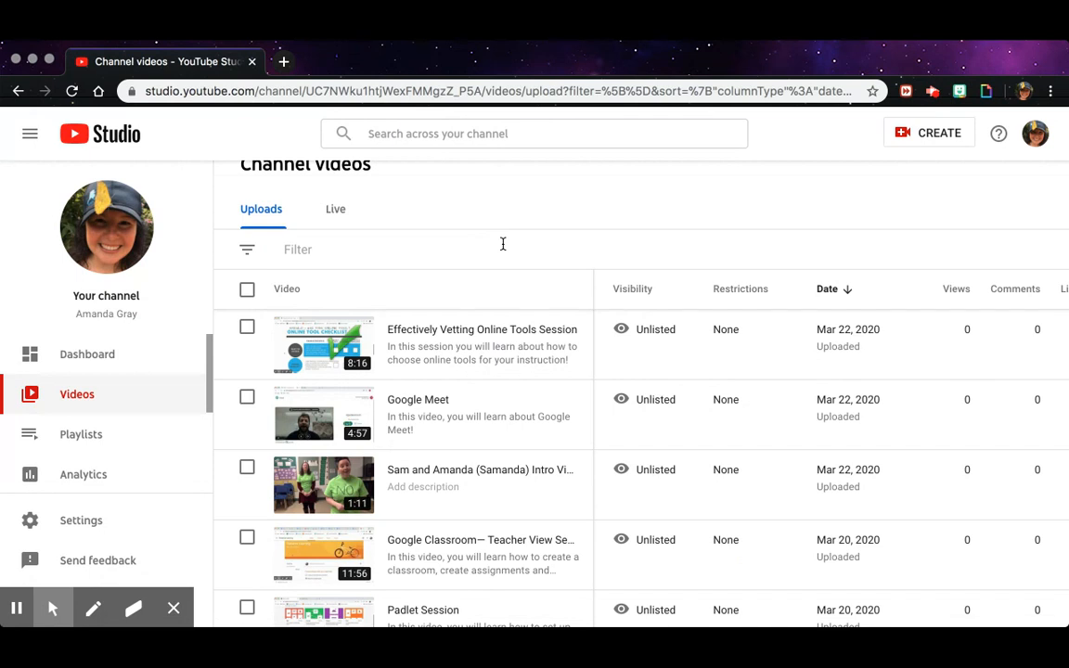
scroll(502, 243, down, 1)
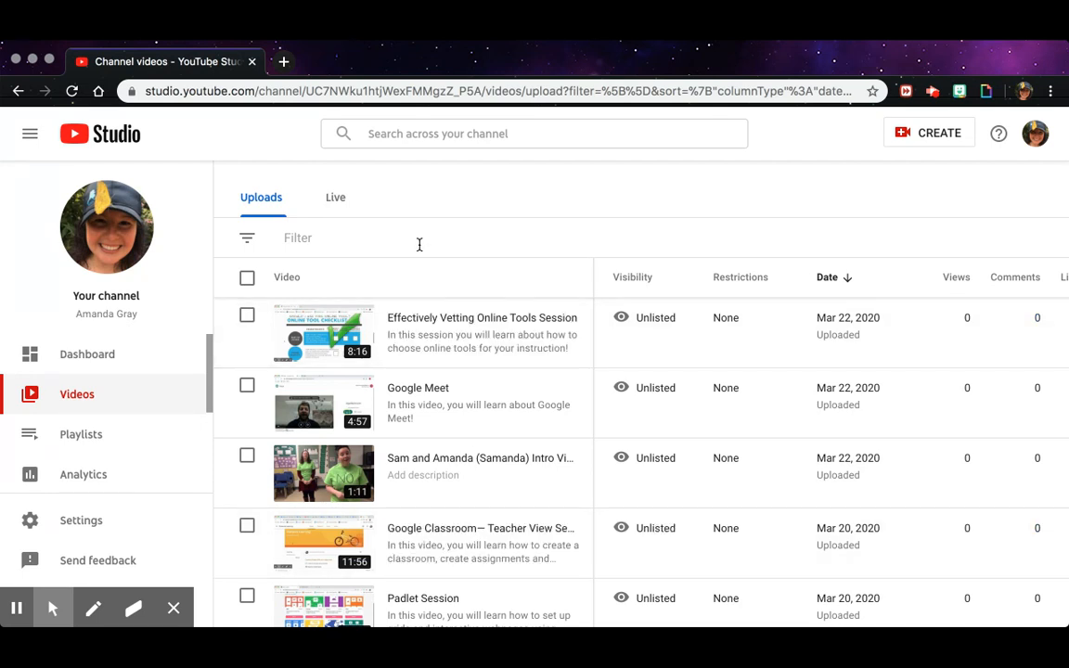
click(316, 93)
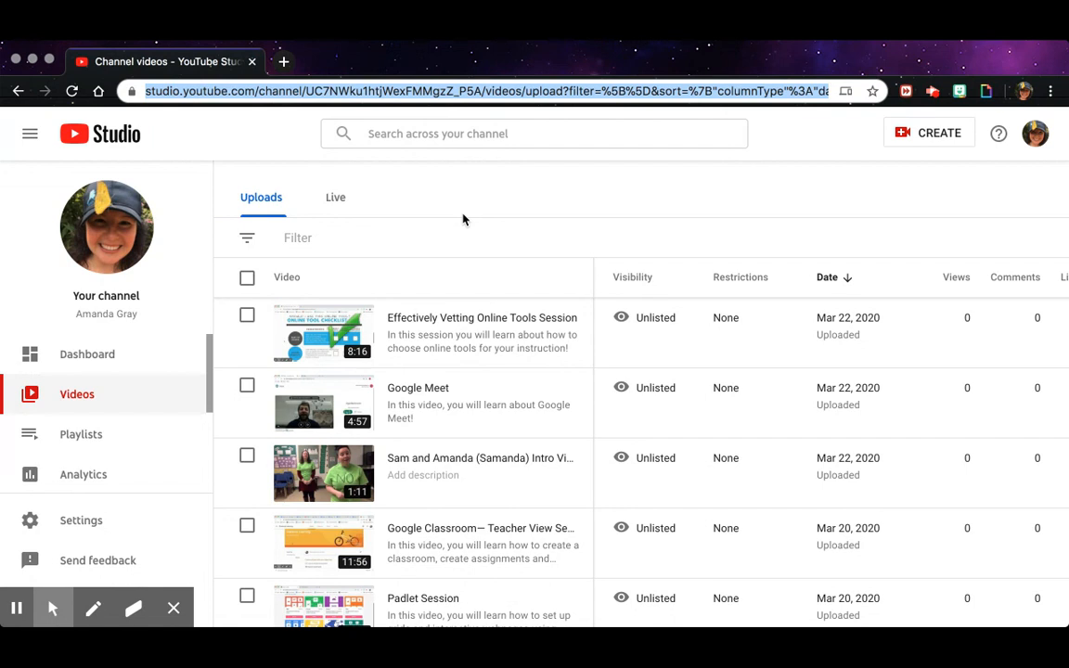
scroll(464, 219, down, 2)
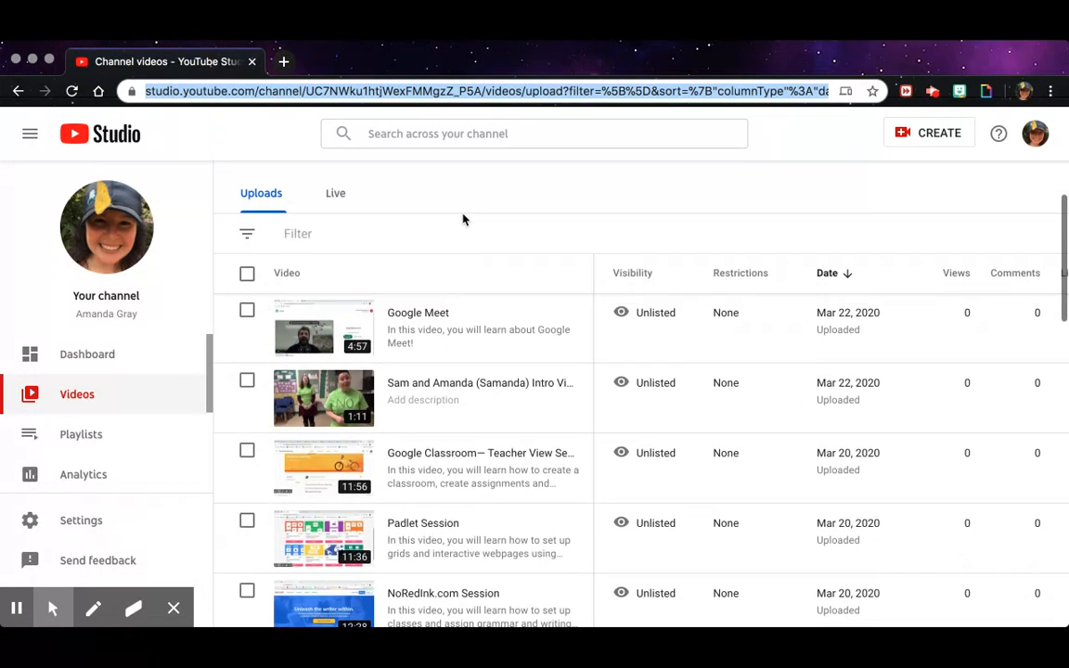
scroll(464, 219, up, 3)
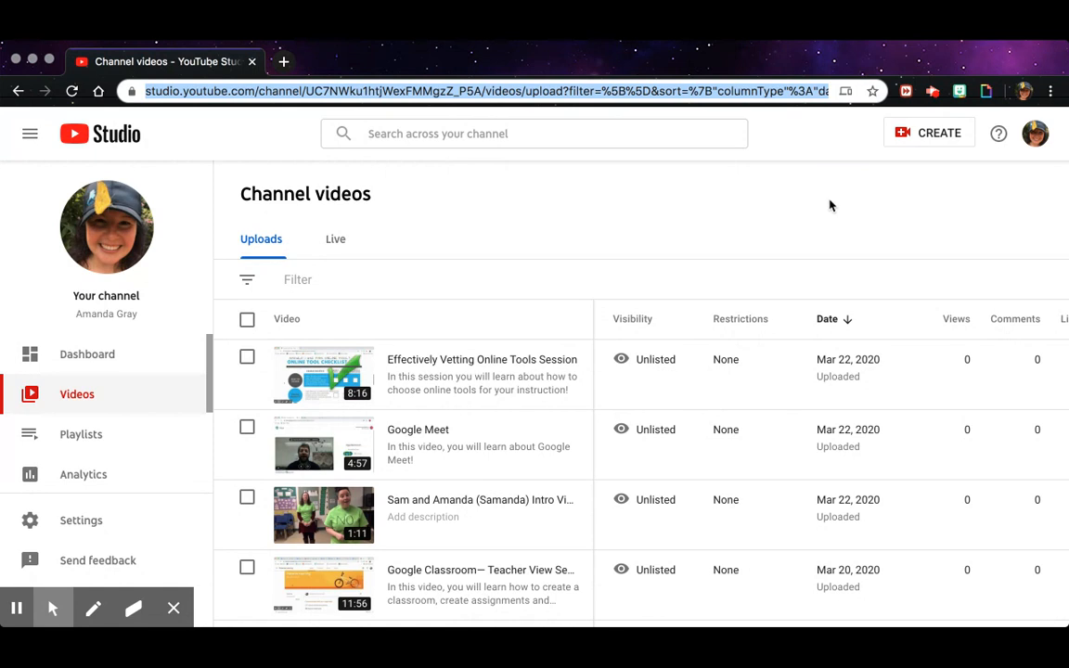
click(934, 91)
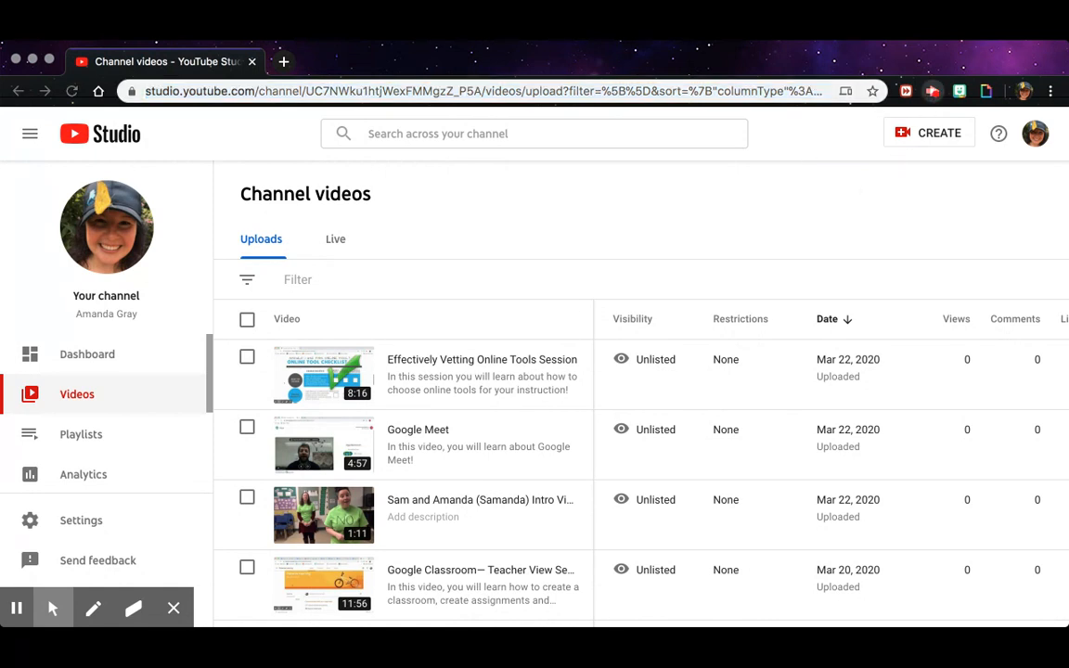